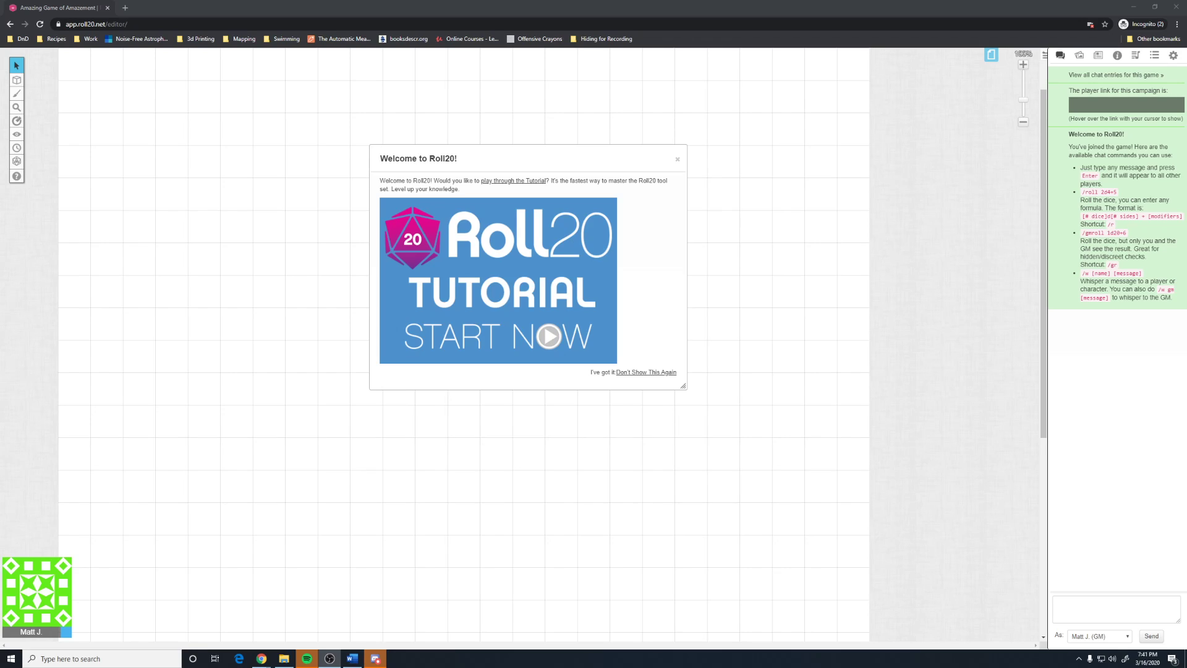
Permanently dismiss the welcome message and roll one each of d4, d6, d8, d10, d12, d100 and d20
{"action": "left_click", "coordinate": [626, 373]}
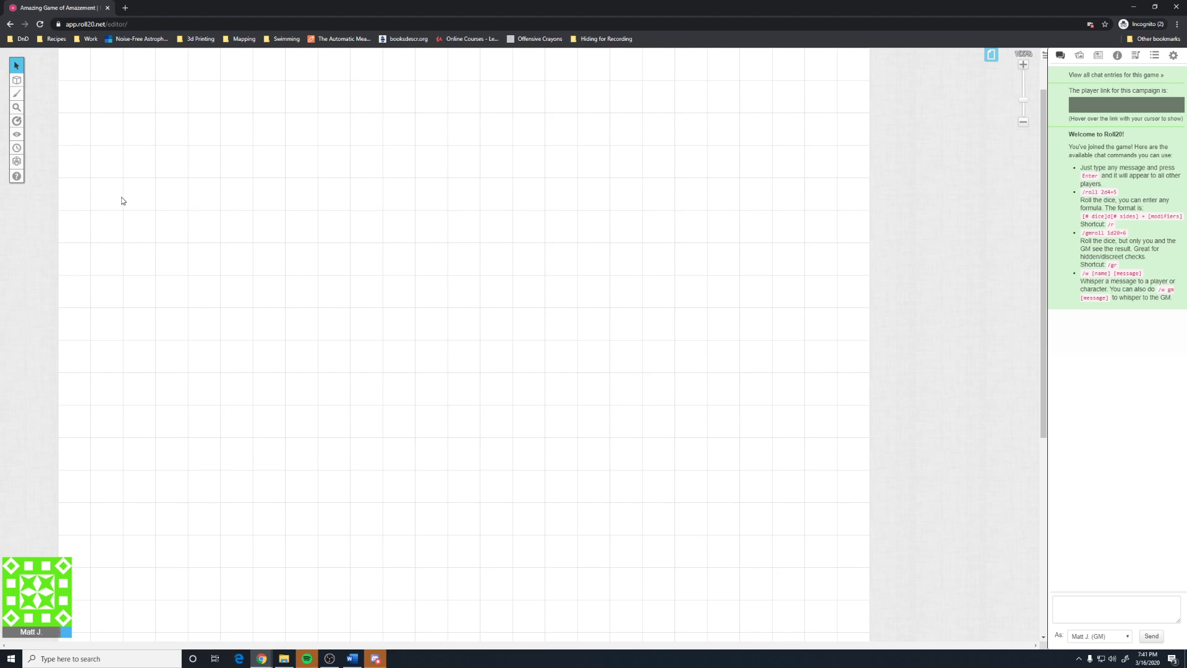
{"action": "mouse_move", "coordinate": [16, 177]}
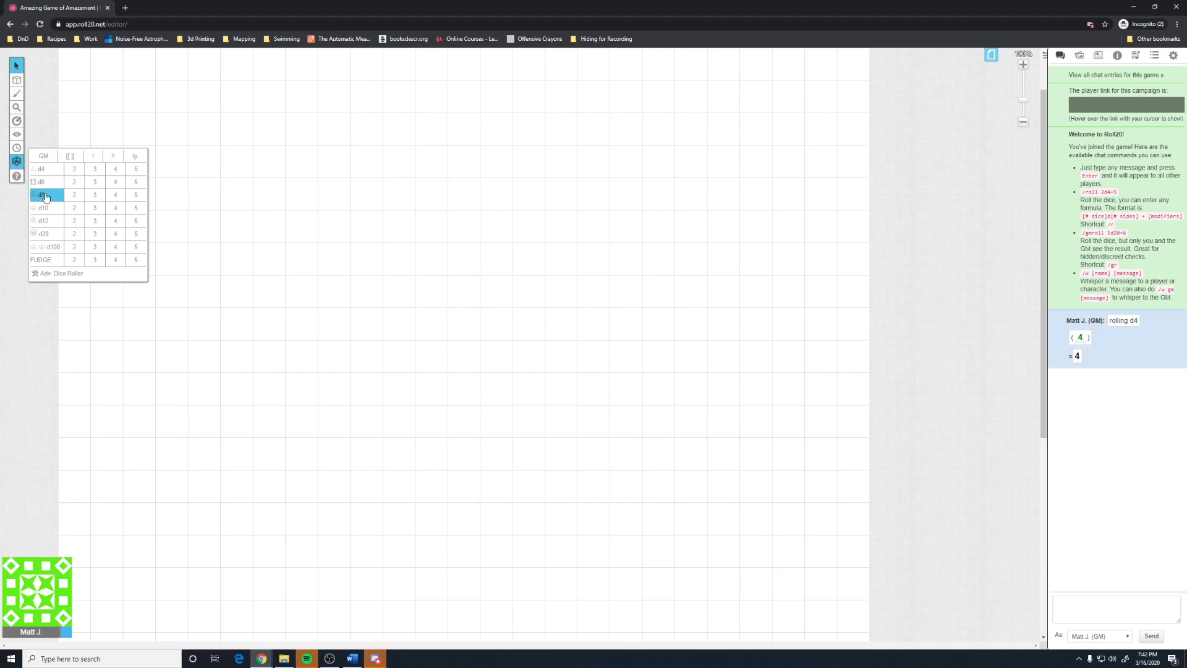
{"action": "left_click", "coordinate": [53, 249]}
{"action": "left_click", "coordinate": [49, 235]}
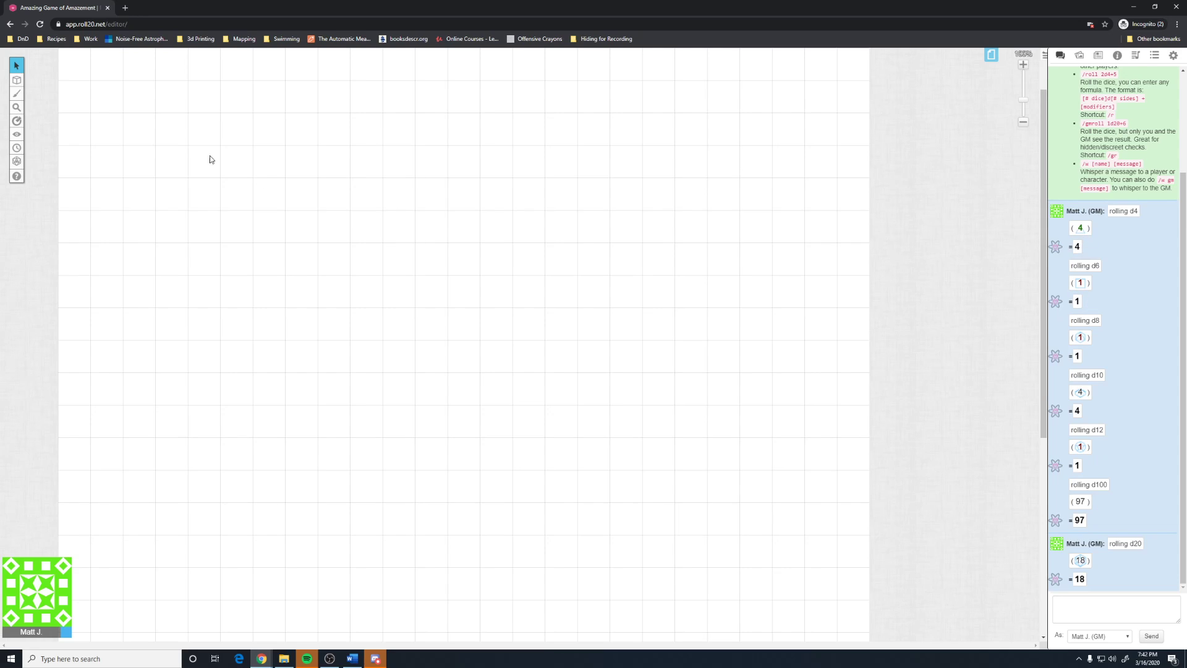
Roll several four-sided dice at once: 2d4, 3d4, 4d4 and 5d4
{"action": "mouse_move", "coordinate": [16, 136]}
{"action": "mouse_move", "coordinate": [16, 161]}
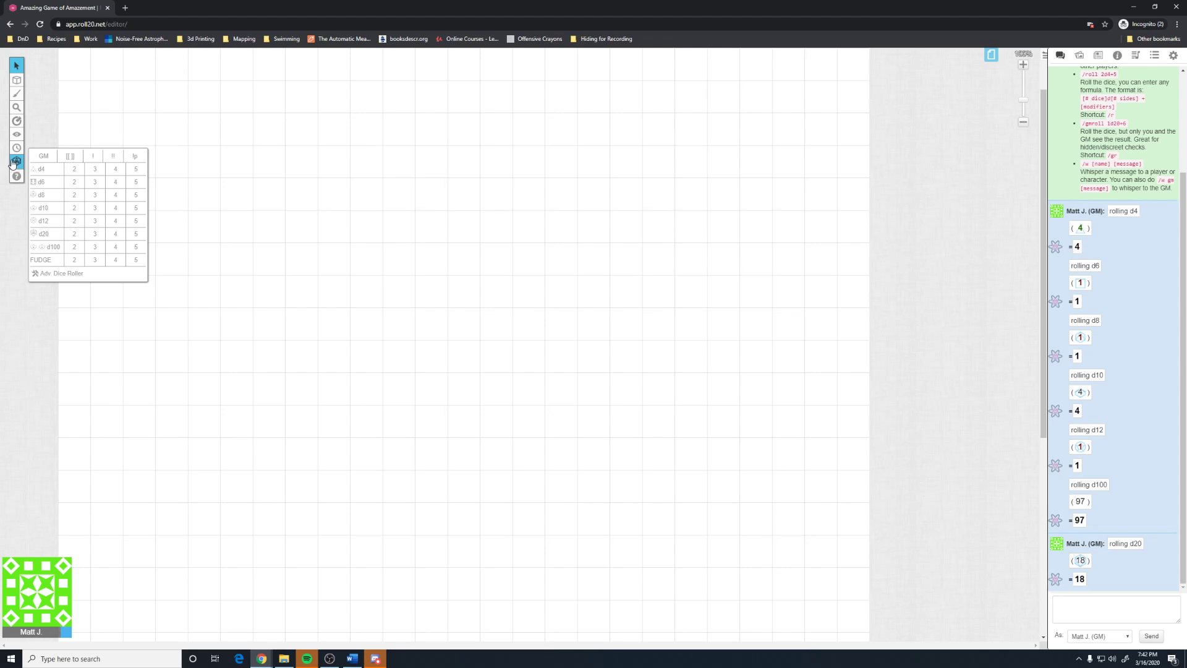
{"action": "left_click", "coordinate": [93, 175]}
{"action": "left_click", "coordinate": [115, 169]}
{"action": "left_click", "coordinate": [135, 170]}
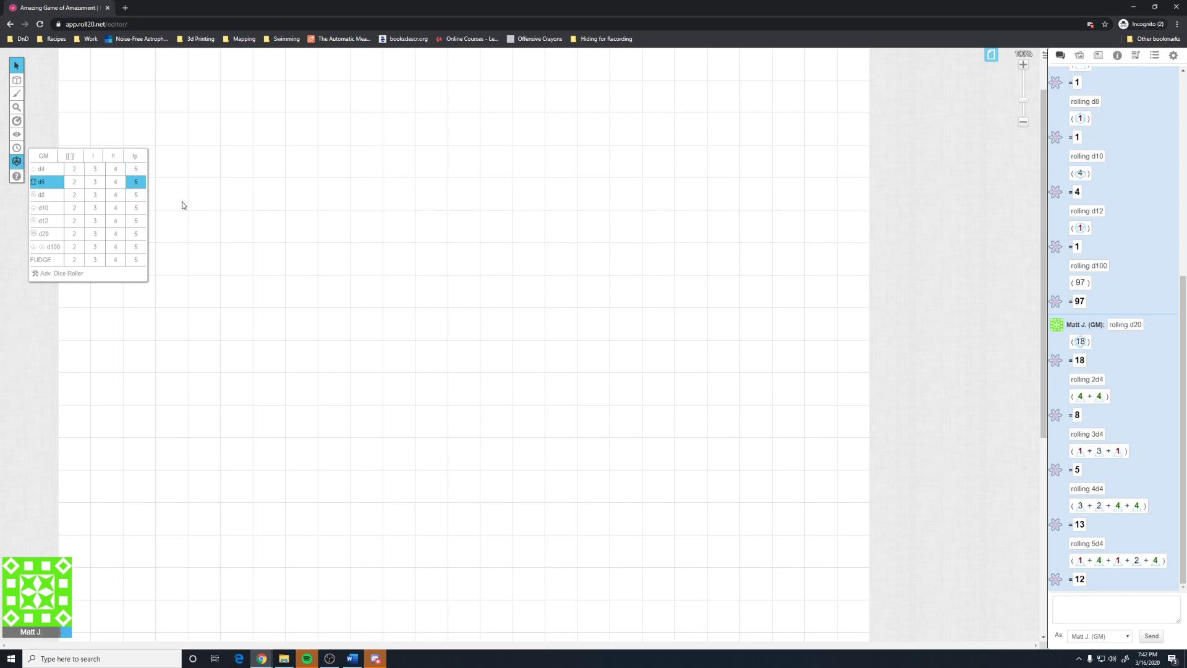
Roll 2d35 with the /roll chat command and roll five Fudge dice
{"action": "left_click", "coordinate": [1064, 597]}
{"action": "type", "text": "/r"}
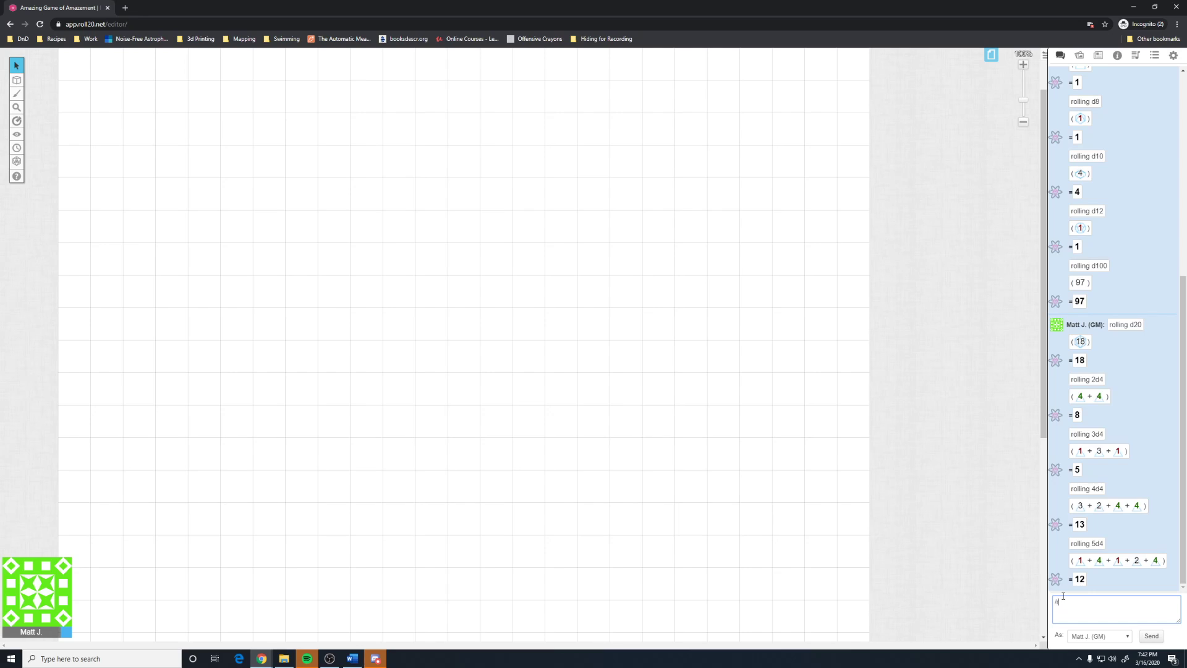
{"action": "type", "text": "oll 2d5"}
{"action": "key", "text": "Return"}
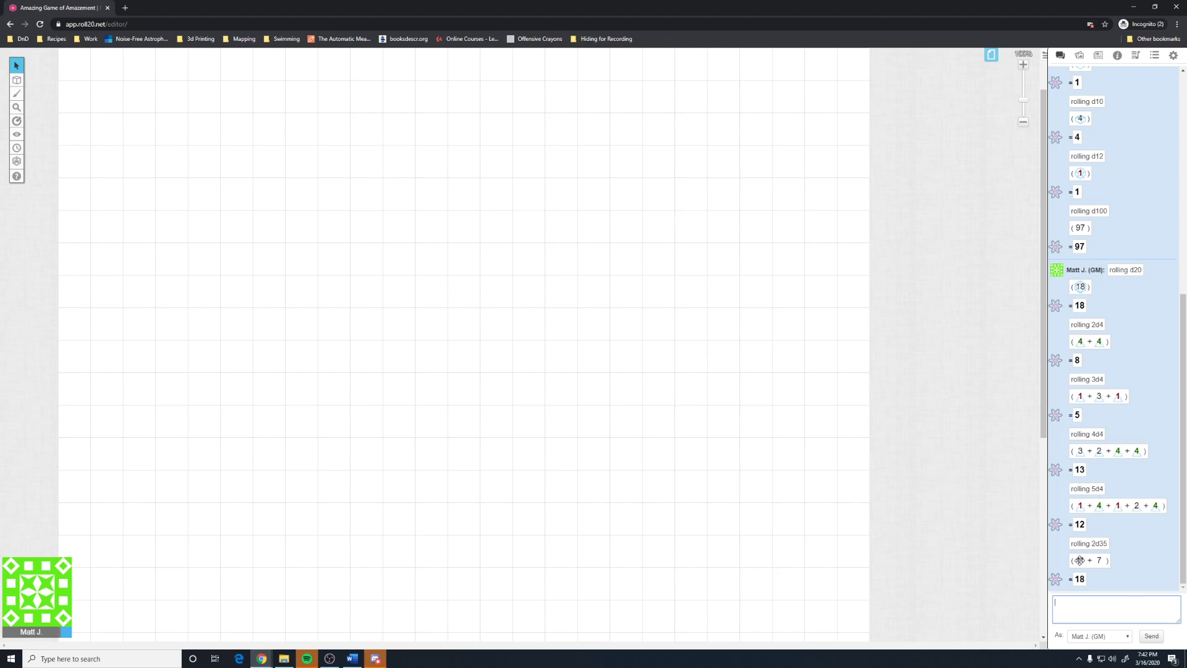
{"action": "mouse_move", "coordinate": [21, 166]}
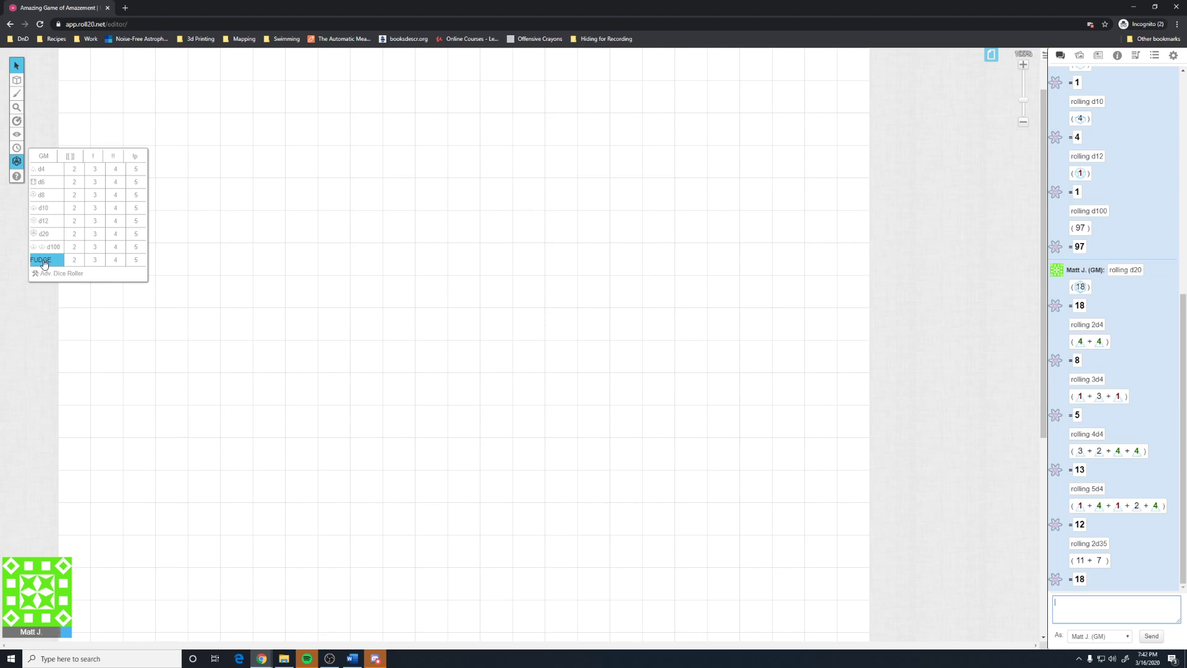
{"action": "left_click", "coordinate": [137, 260]}
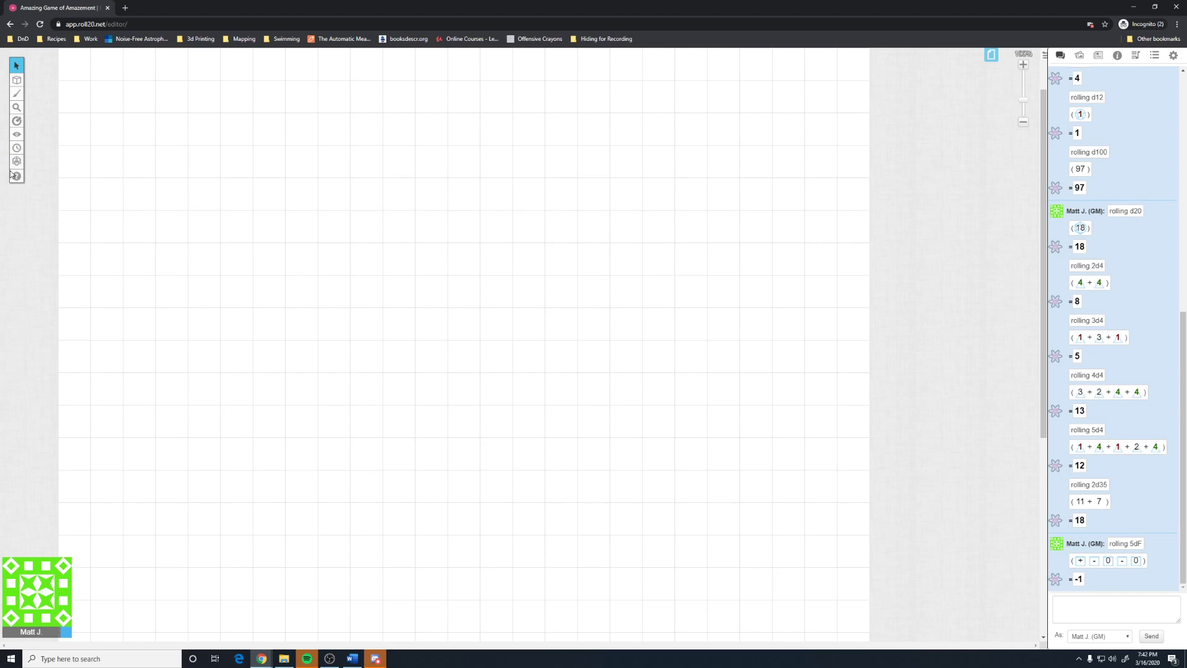
Use the advanced dice roller to roll 33d20 without a modifier and again with a +5 modifier
{"action": "left_click", "coordinate": [73, 273]}
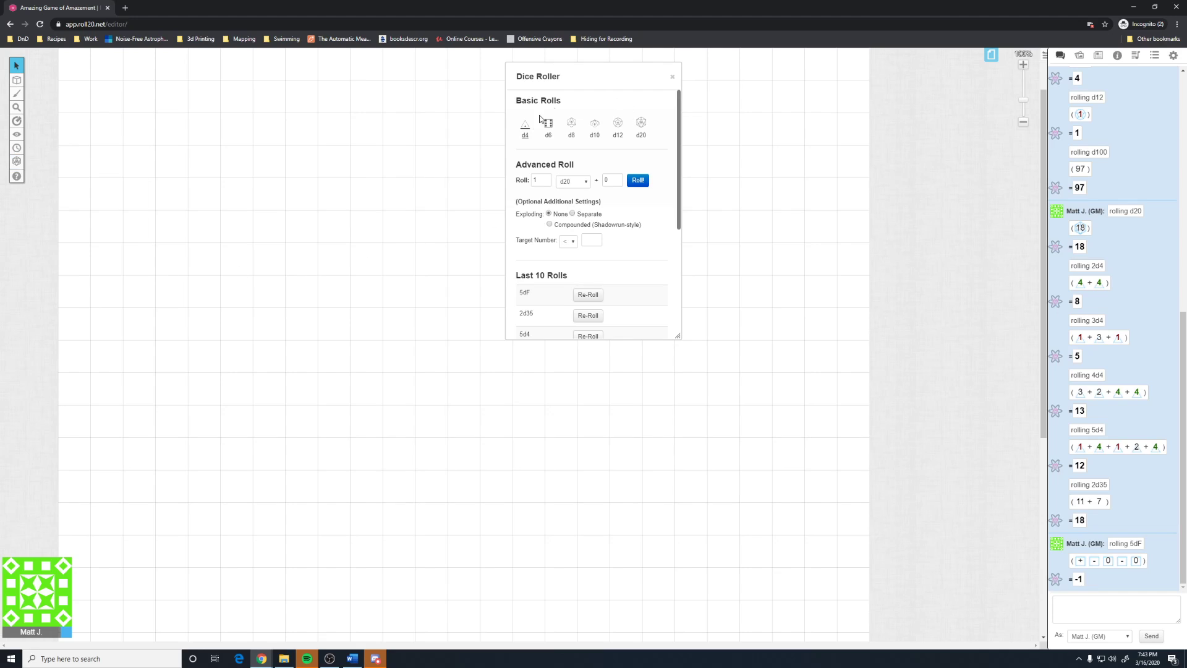
{"action": "left_click", "coordinate": [580, 186]}
{"action": "left_click", "coordinate": [580, 185]}
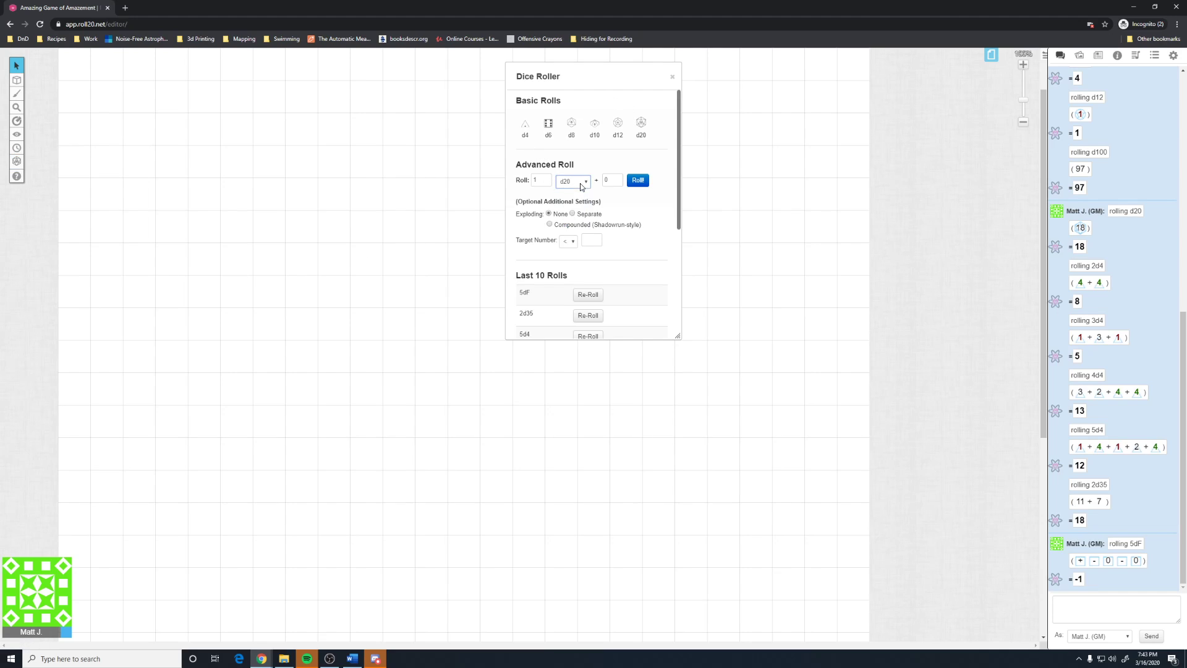
{"action": "left_click", "coordinate": [547, 182]}
{"action": "type", "text": "0"}
{"action": "type", "text": "33"}
{"action": "left_click", "coordinate": [637, 180]}
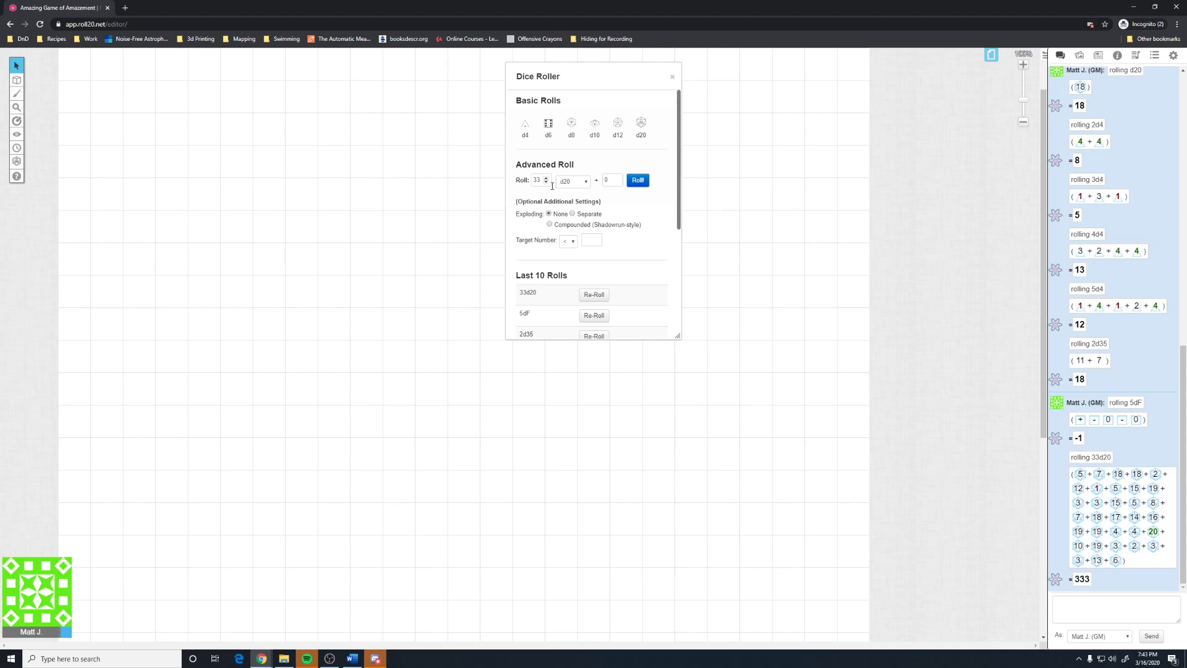
{"action": "left_click", "coordinate": [614, 179]}
{"action": "left_click", "coordinate": [636, 181]}
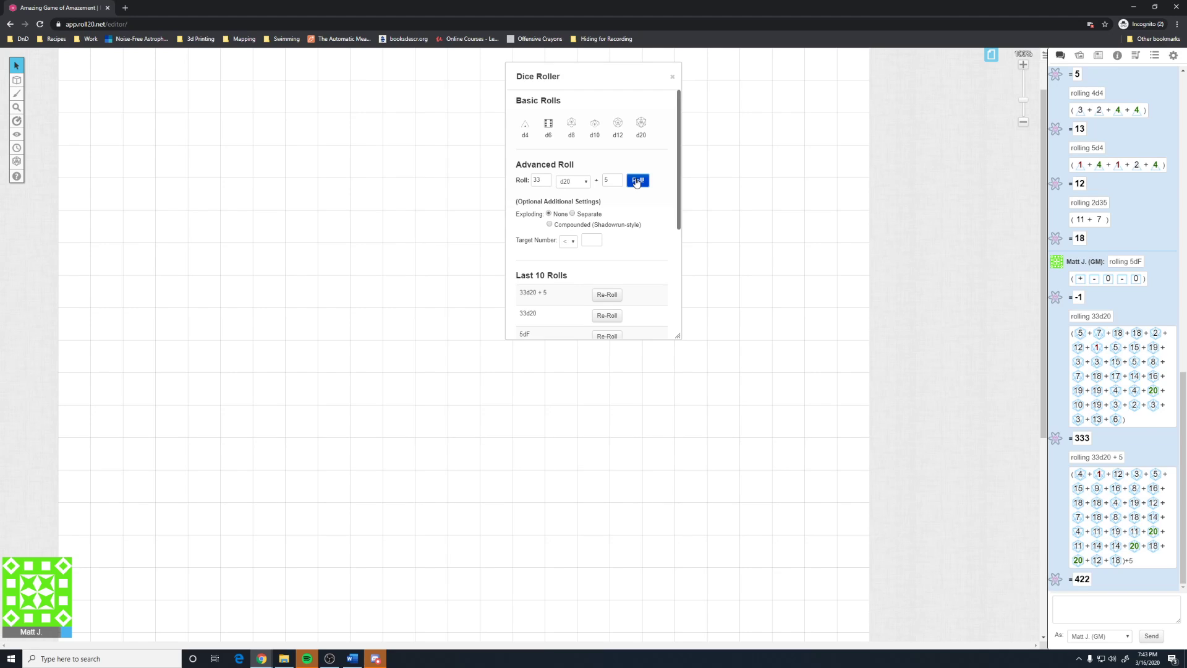
Examine the list of the last 10 rolls with its re-roll options and close the Dice Roller
{"action": "scroll", "coordinate": [581, 296], "scroll_direction": "down", "scroll_amount": 5}
{"action": "scroll", "coordinate": [568, 294], "scroll_direction": "up", "scroll_amount": 3}
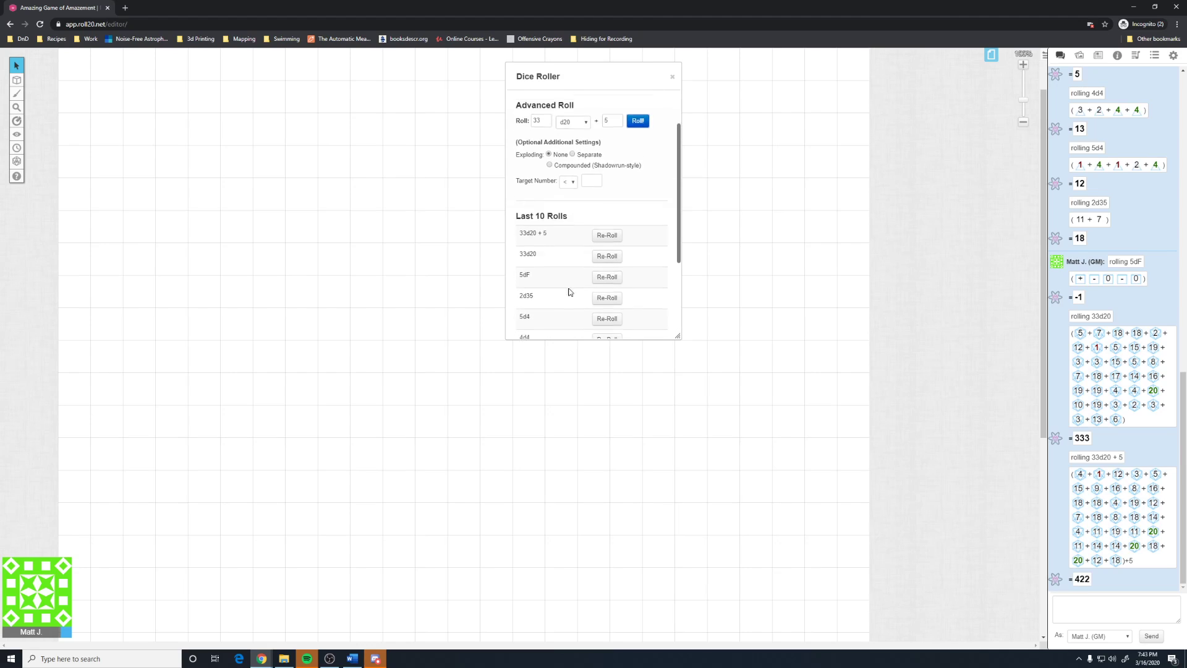
{"action": "scroll", "coordinate": [569, 243], "scroll_direction": "down", "scroll_amount": 3}
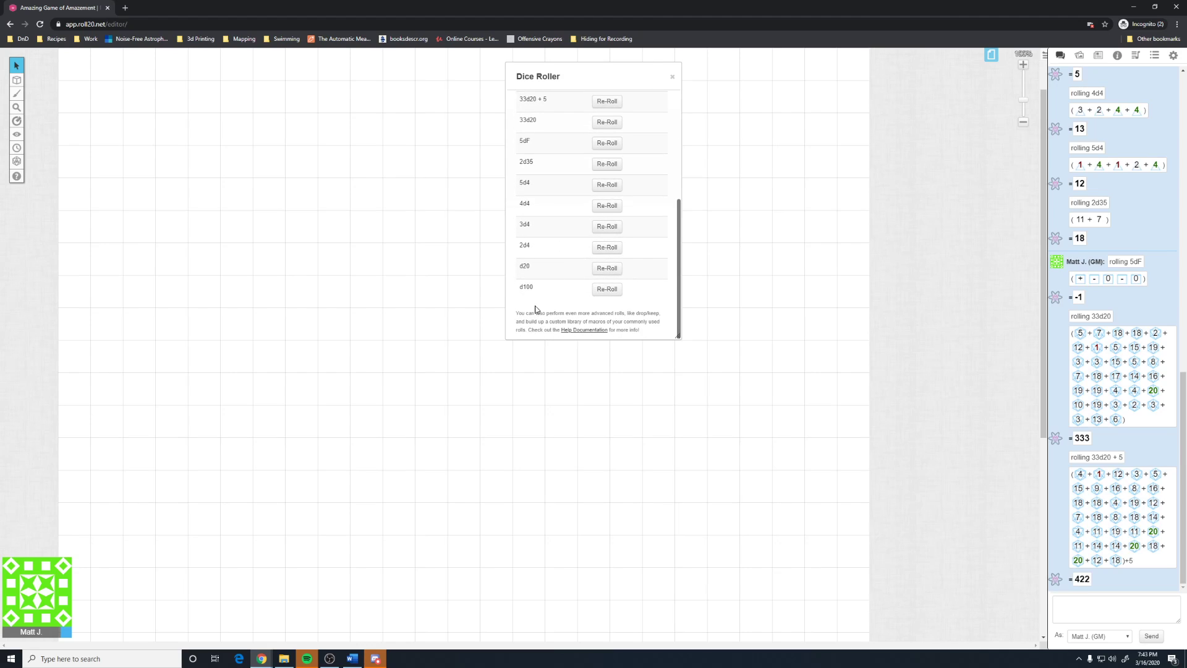
{"action": "scroll", "coordinate": [564, 336], "scroll_direction": "up", "scroll_amount": 2}
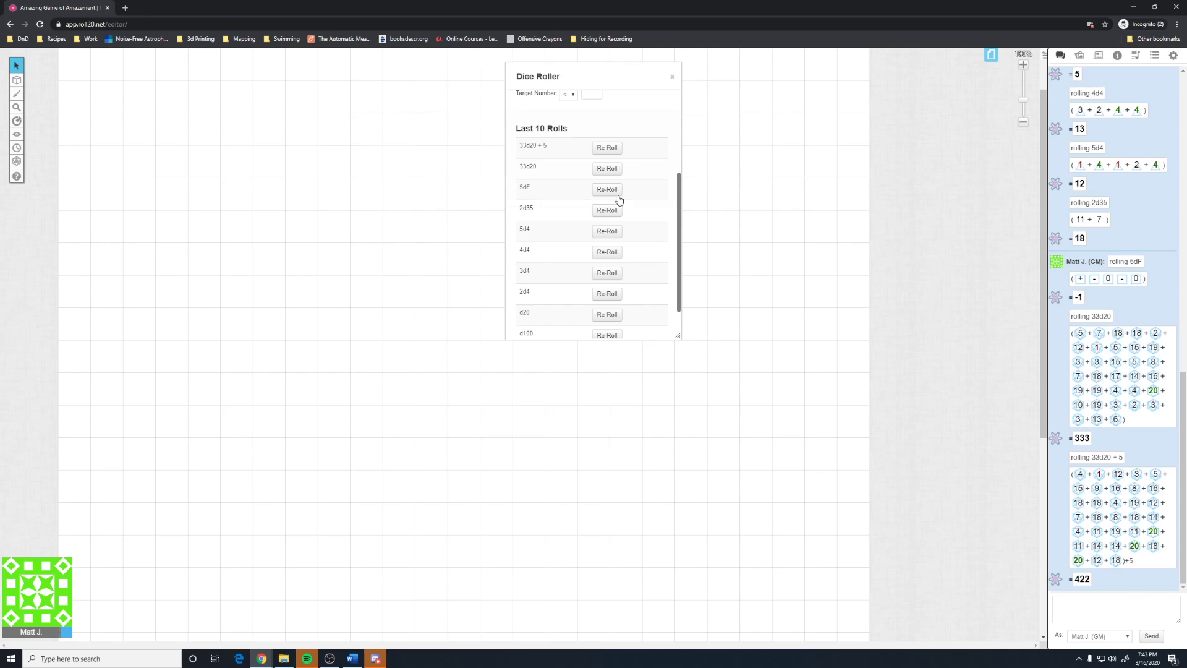
{"action": "left_click", "coordinate": [674, 79]}
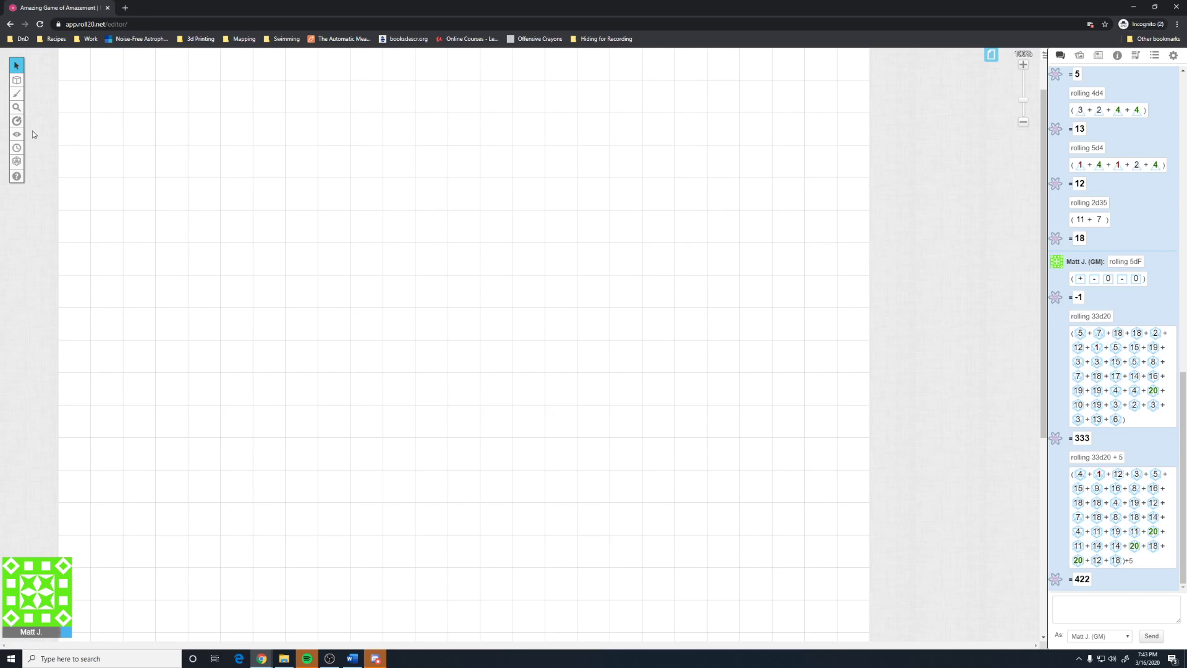
{"action": "left_click", "coordinate": [17, 154]}
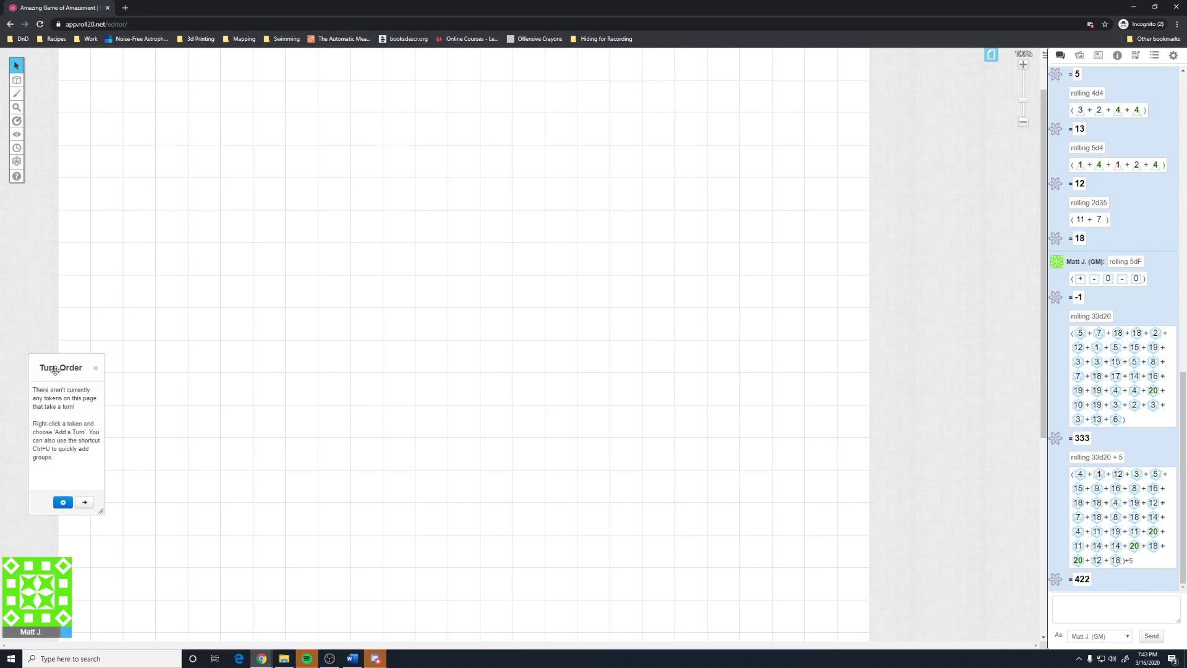
{"action": "left_click_drag", "start_coordinate": [252, 340], "coordinate": [278, 430]}
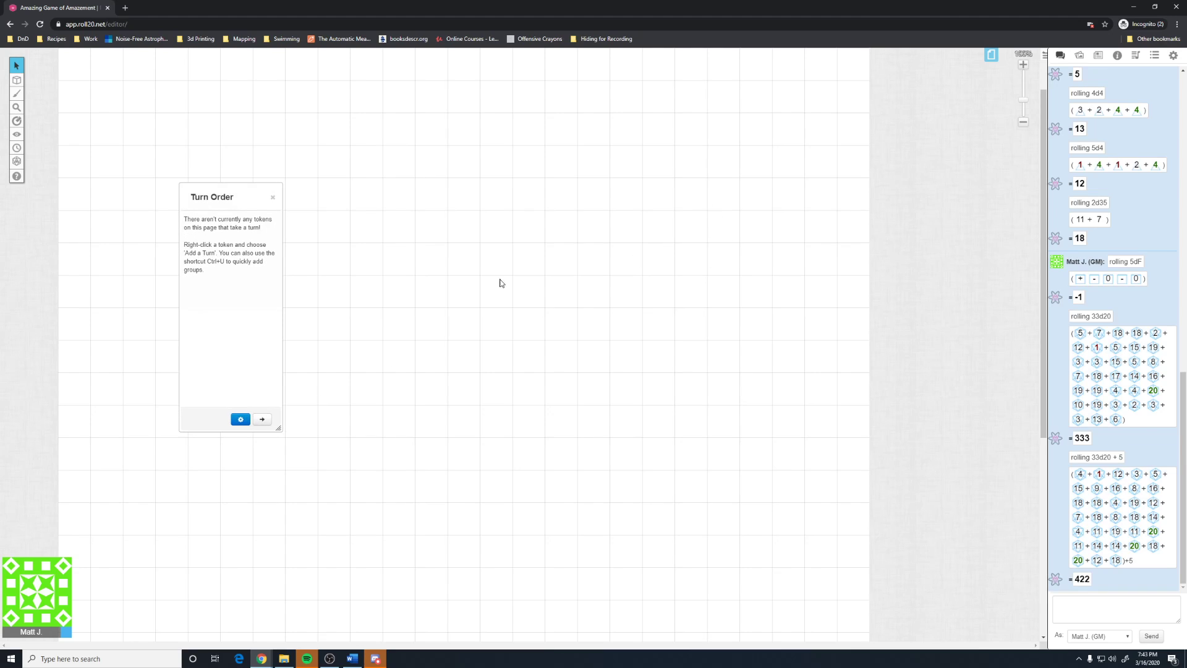
{"action": "left_click_drag", "start_coordinate": [212, 198], "coordinate": [156, 161]}
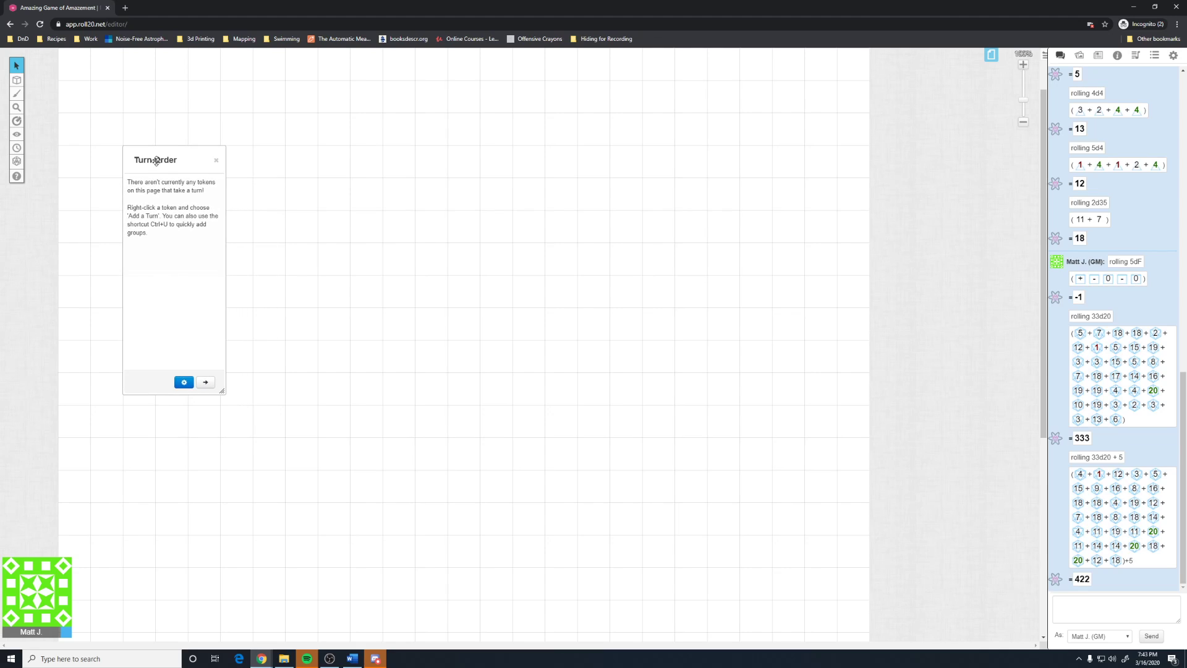
{"action": "left_click", "coordinate": [216, 160]}
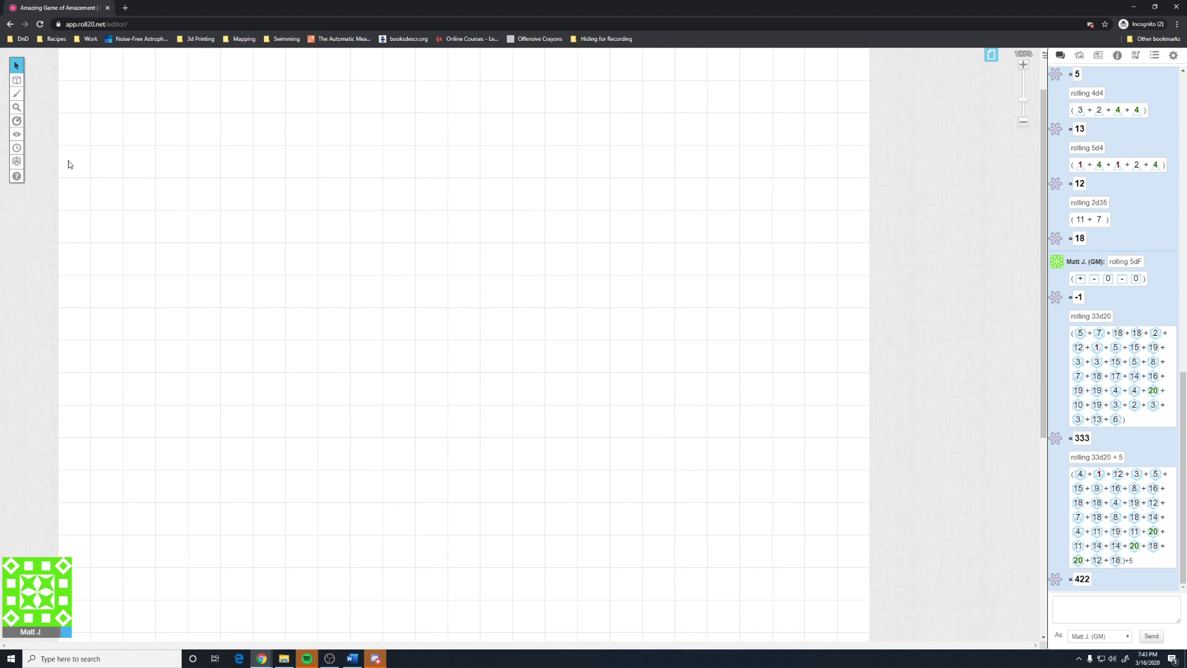
Open the Turn Order window, enlarge it and place it over the upper part of the map
{"action": "left_click", "coordinate": [17, 148]}
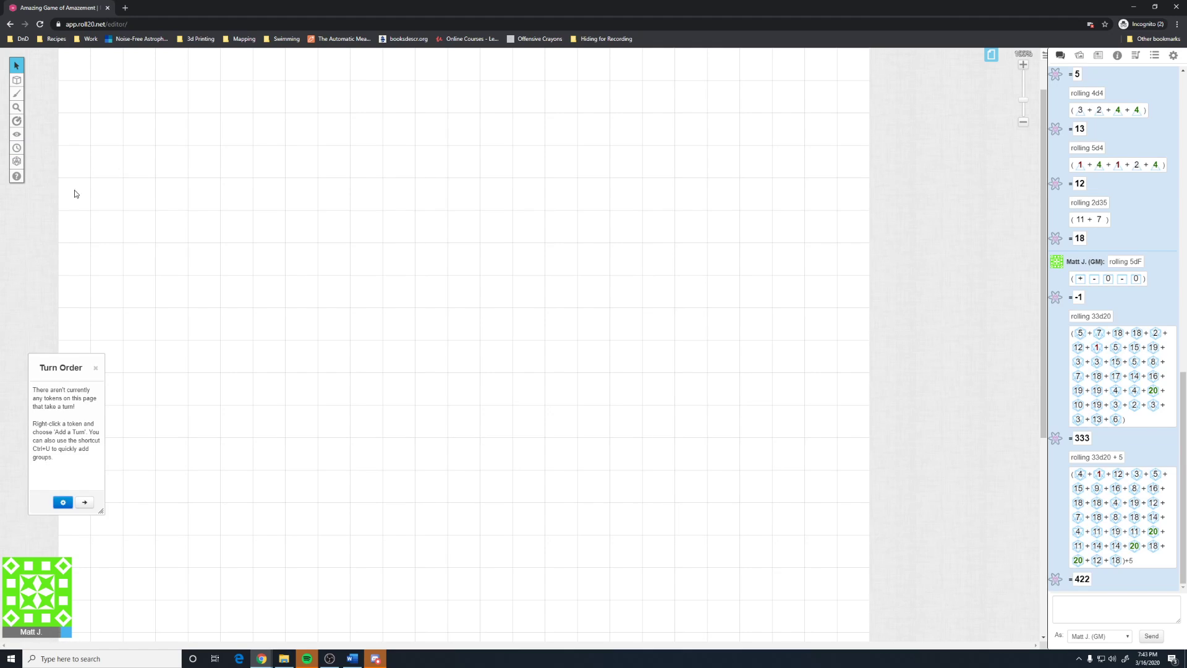
{"action": "left_click_drag", "start_coordinate": [70, 374], "coordinate": [206, 150]}
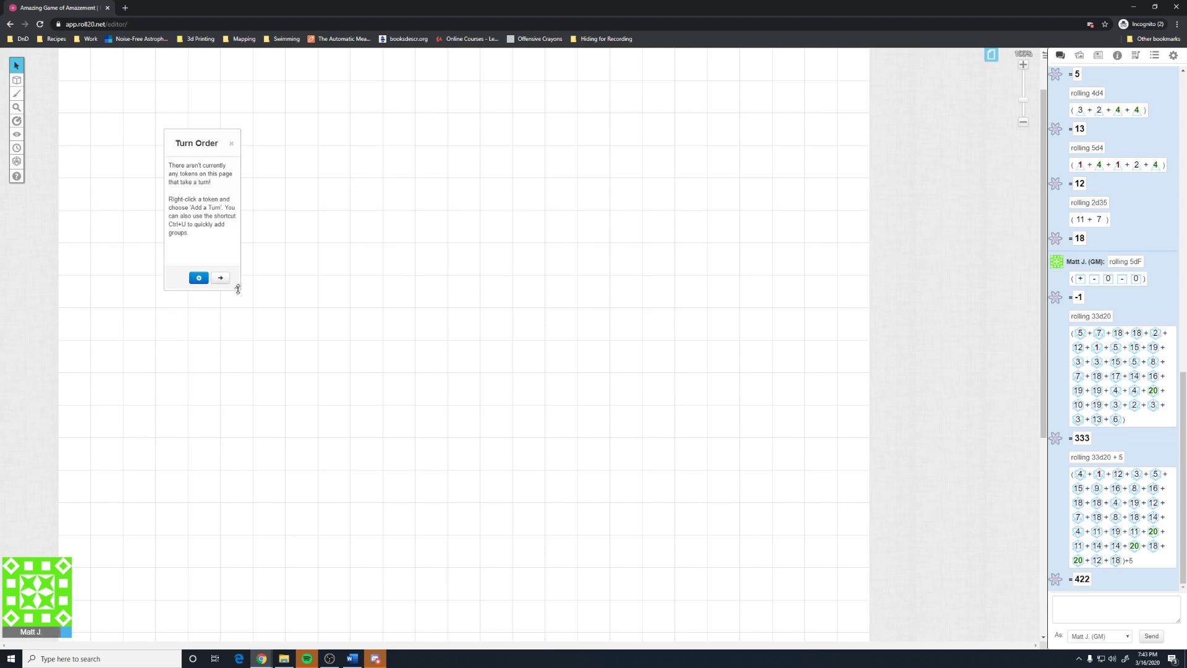
{"action": "left_click_drag", "start_coordinate": [237, 289], "coordinate": [300, 399]}
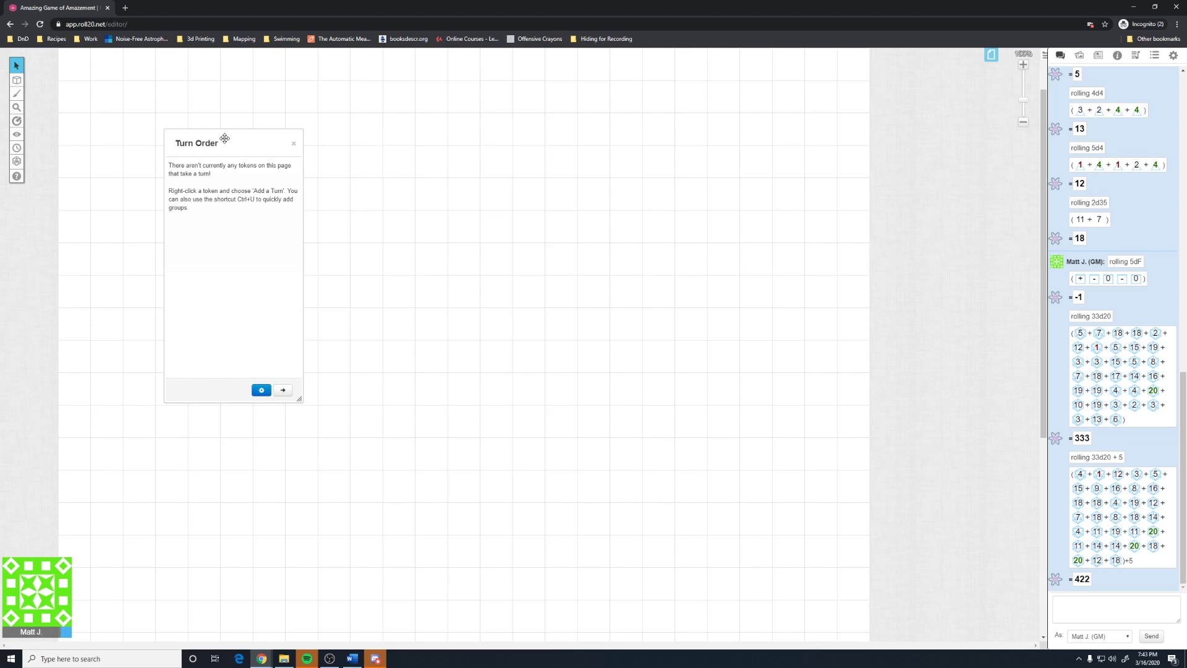
{"action": "left_click_drag", "start_coordinate": [224, 144], "coordinate": [346, 115]}
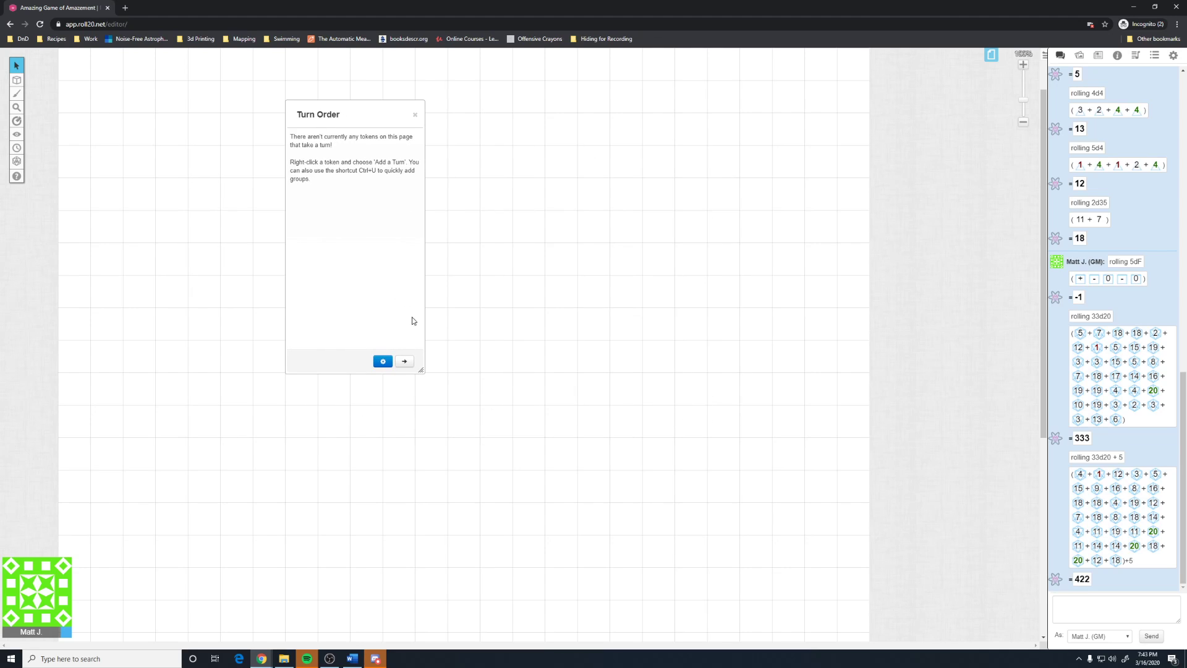
Collapse the Turn Order window to its title bar and expand it again
{"action": "double_click", "coordinate": [354, 110]}
{"action": "double_click", "coordinate": [354, 111]}
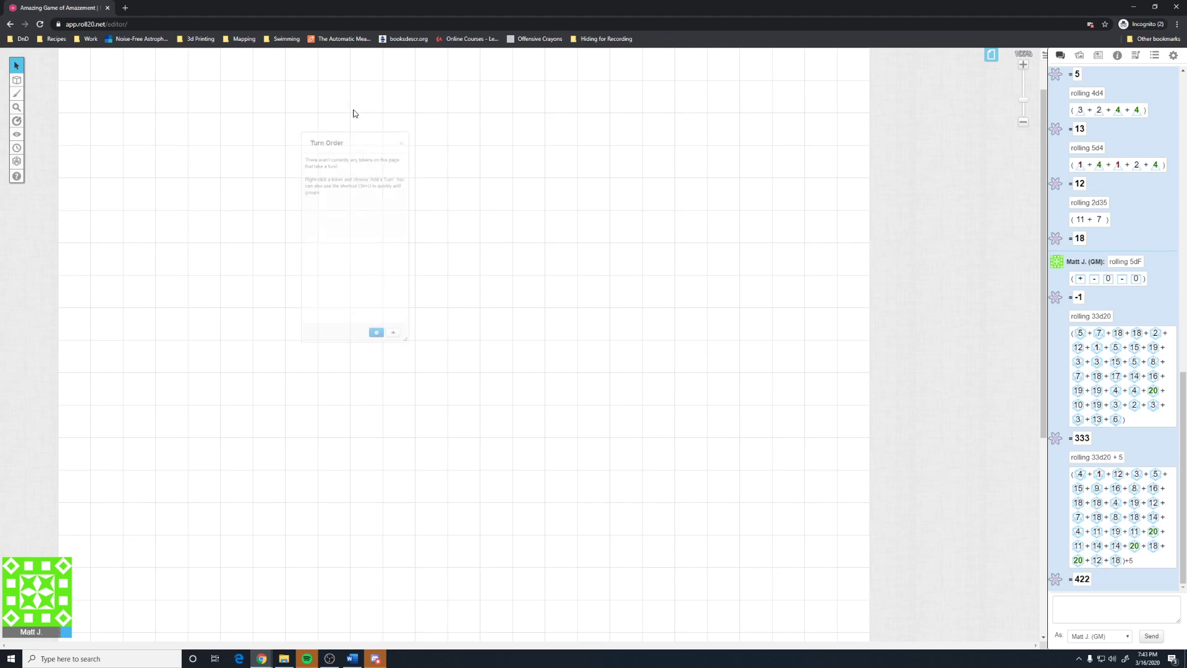
{"action": "double_click", "coordinate": [312, 116]}
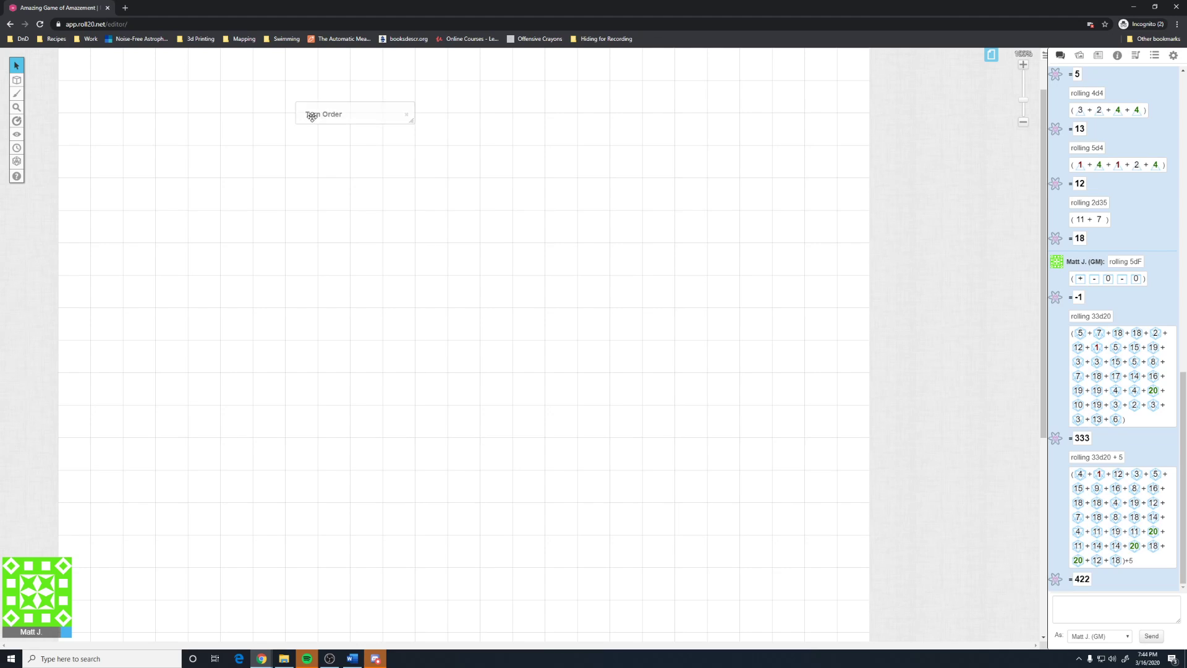
{"action": "double_click", "coordinate": [346, 114]}
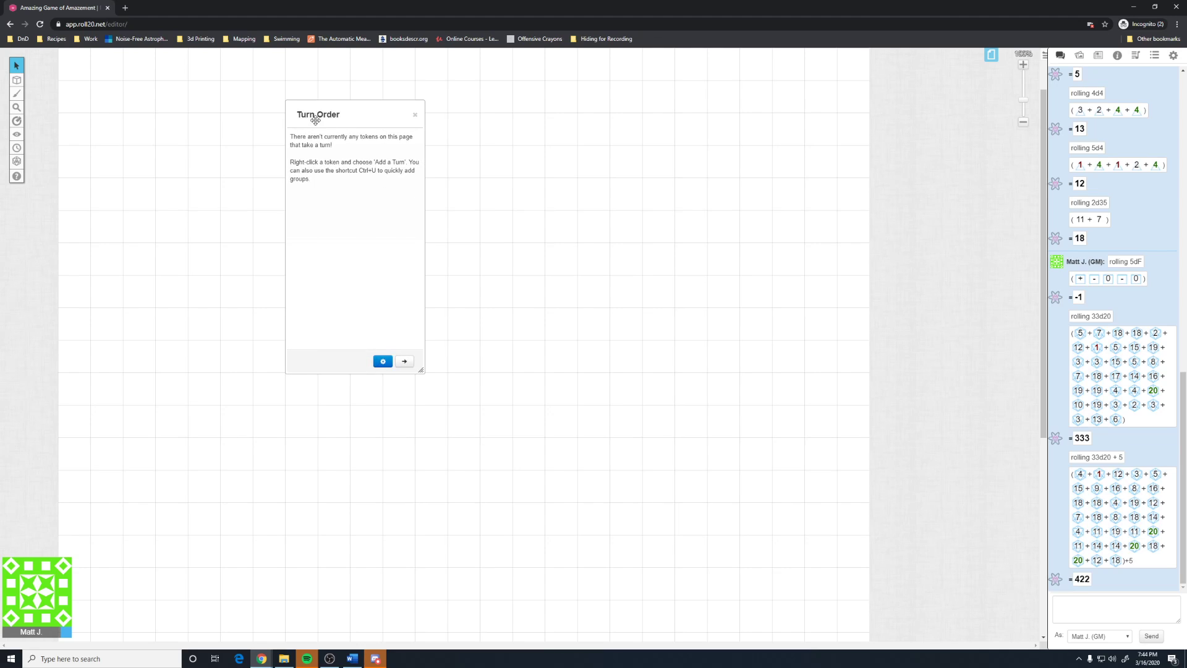
Park the collapsed Turn Order window in the margin beside the map and toggle it between collapsed and expanded
{"action": "double_click", "coordinate": [377, 113]}
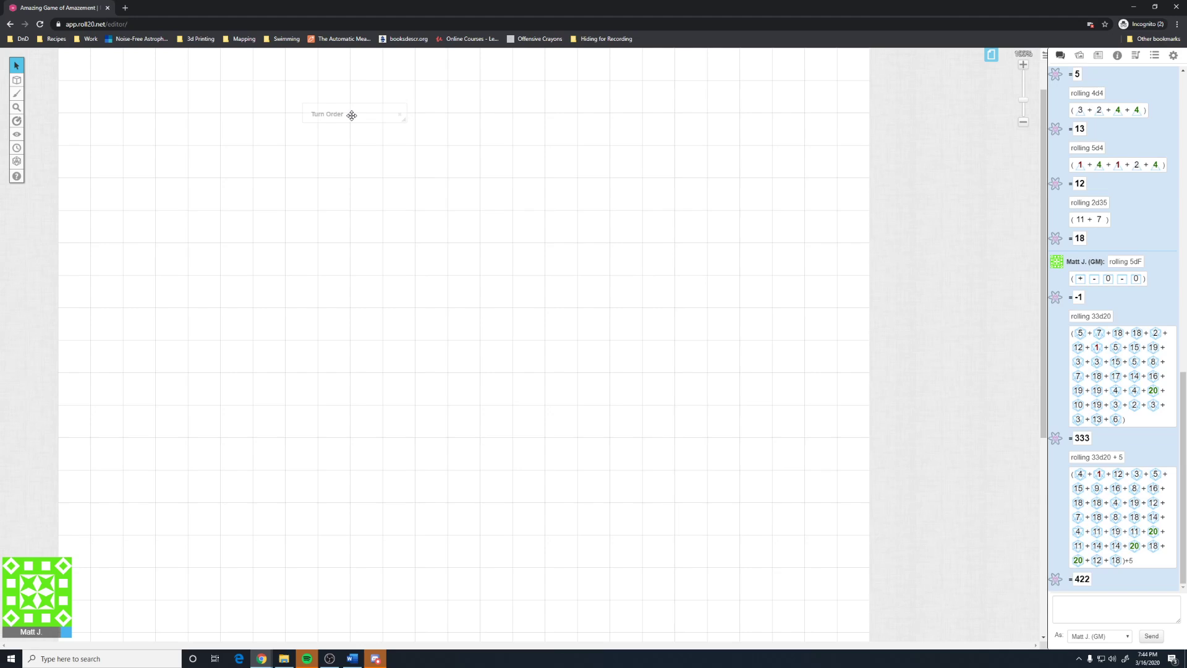
{"action": "left_click_drag", "start_coordinate": [352, 115], "coordinate": [903, 63]}
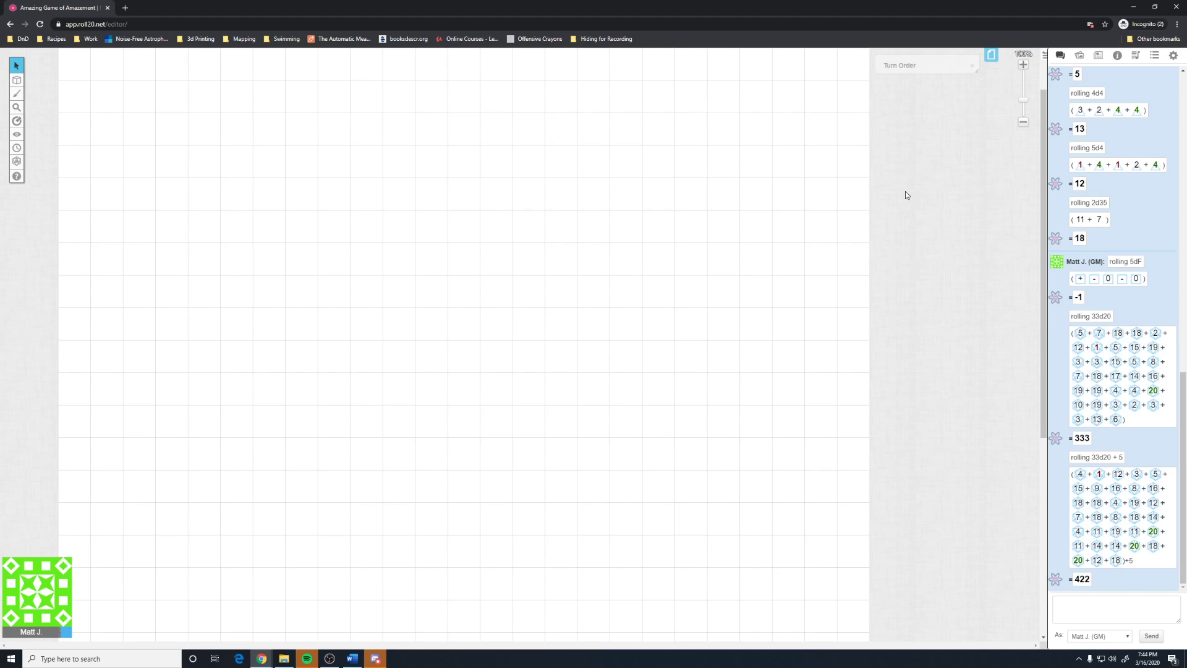
{"action": "double_click", "coordinate": [930, 70]}
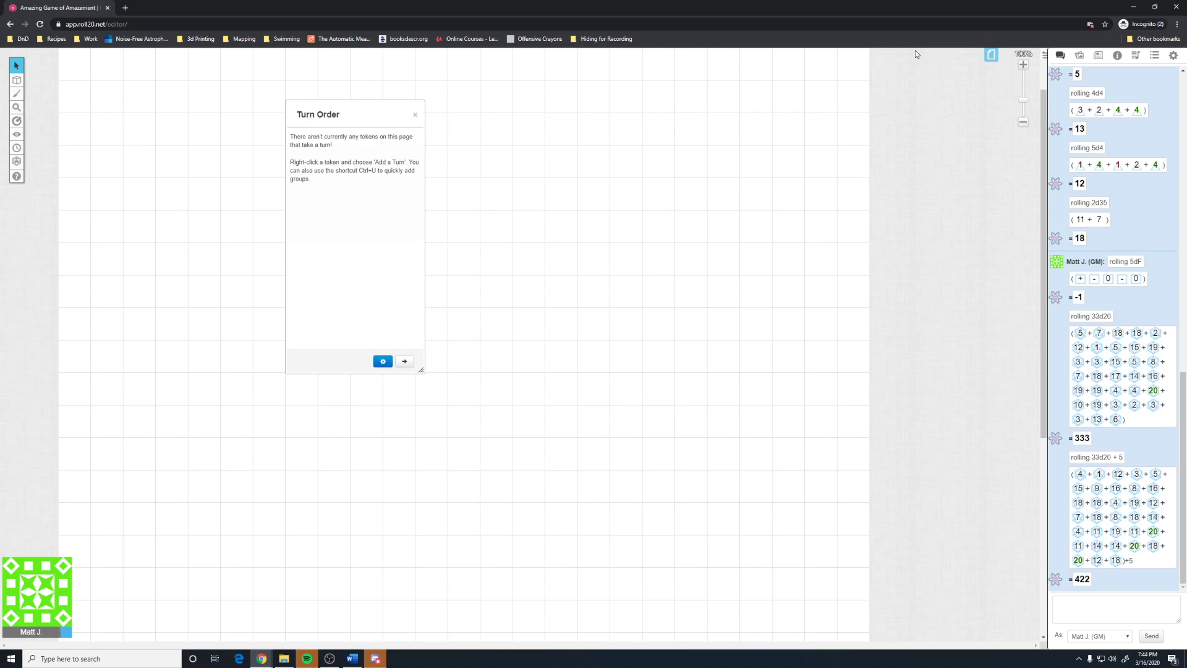
{"action": "double_click", "coordinate": [347, 114]}
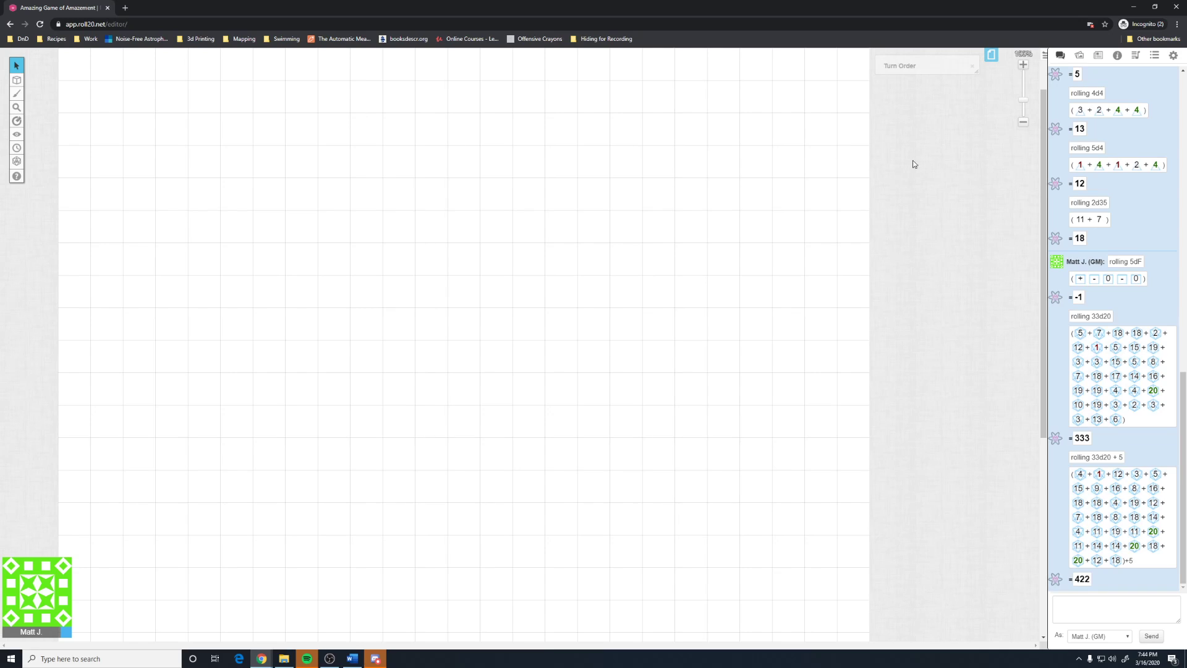
{"action": "double_click", "coordinate": [914, 67]}
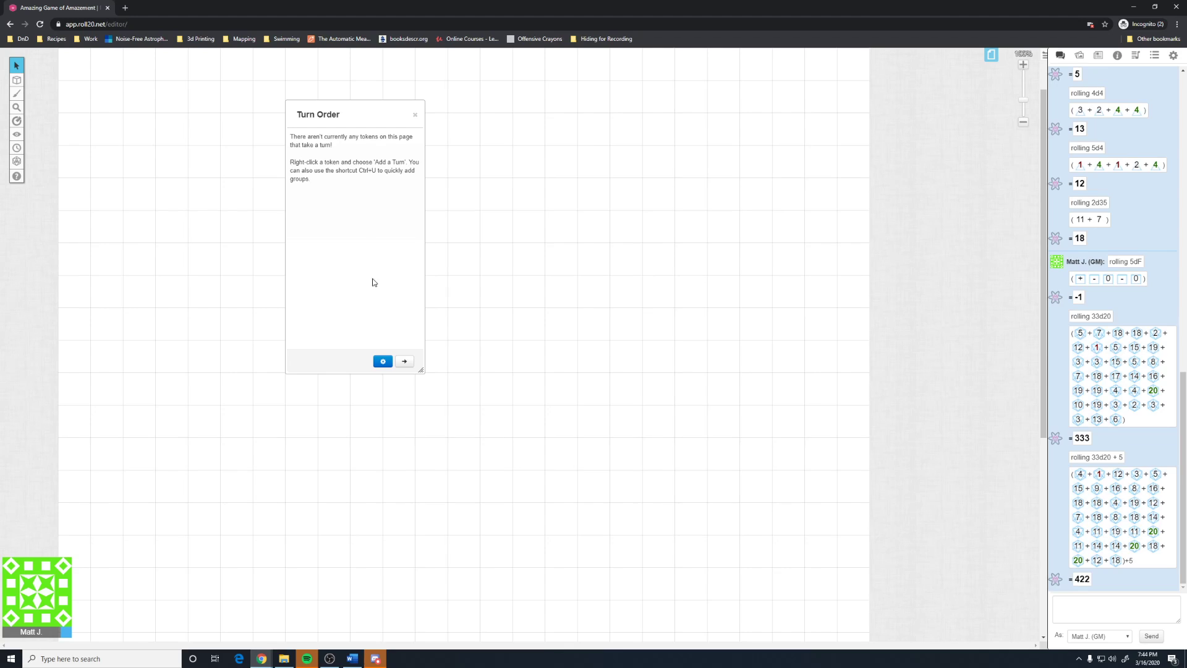
Add a custom item labelled Lair to the turn order through the Turn Order Settings
{"action": "left_click", "coordinate": [382, 363]}
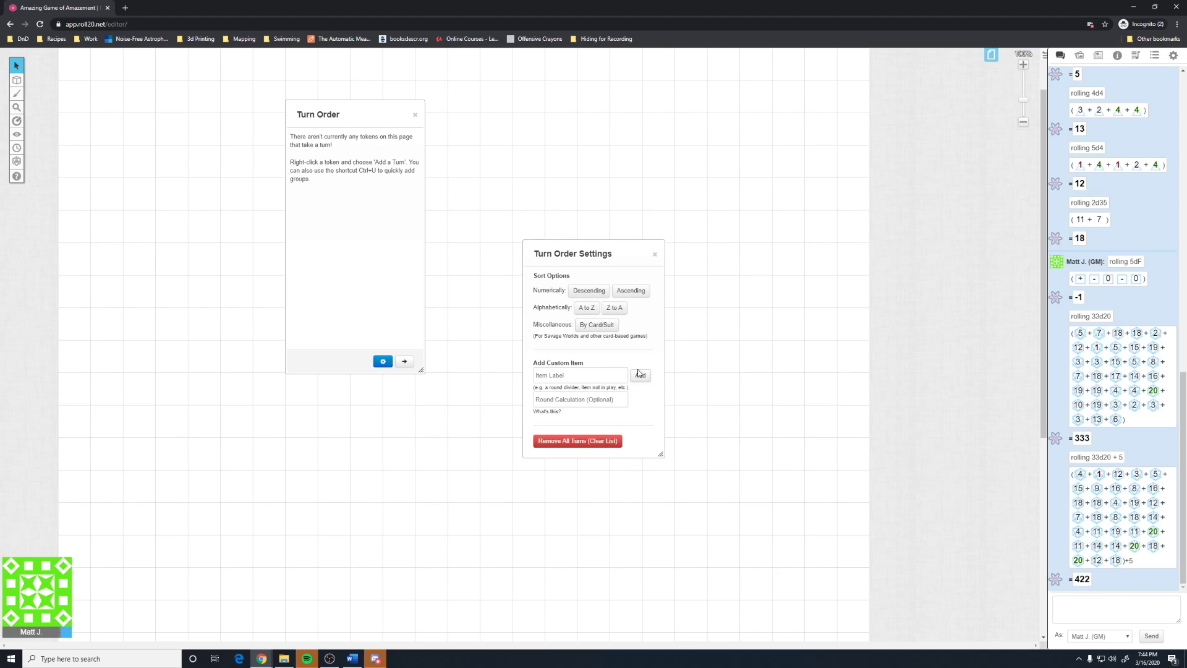
{"action": "left_click", "coordinate": [583, 374]}
{"action": "type", "text": "Lair"}
{"action": "left_click", "coordinate": [640, 377]}
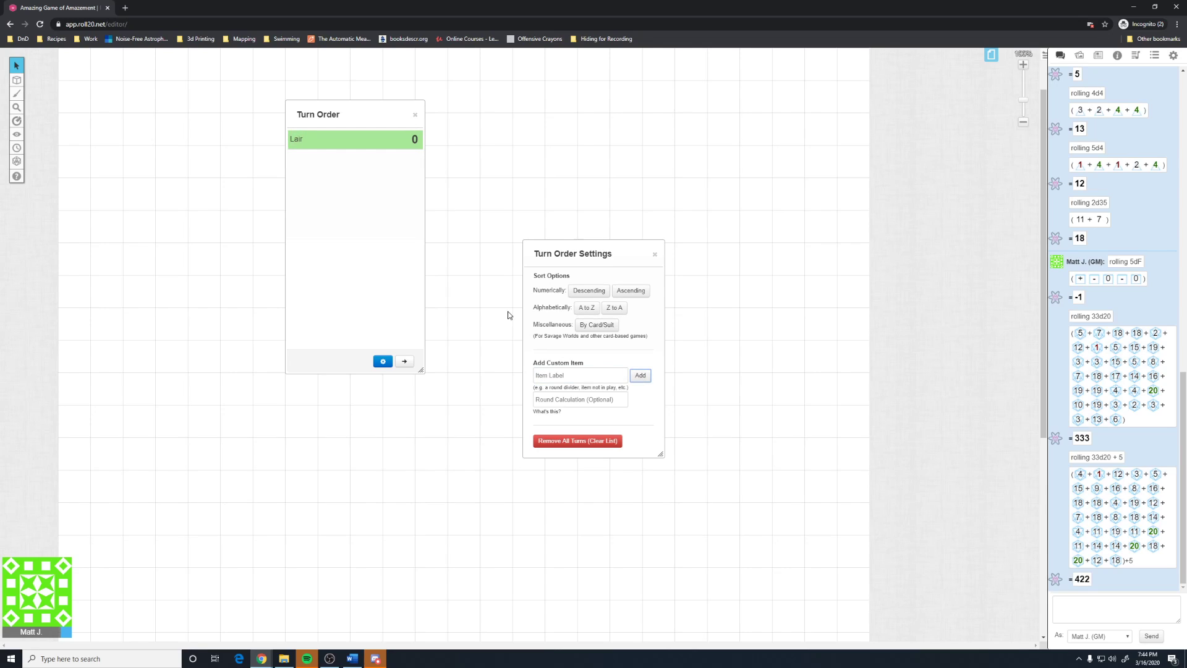
Enter Concentration as the label for a new custom item in the Turn Order Settings
{"action": "left_click", "coordinate": [566, 373]}
{"action": "type", "text": "Lair counte"}
{"action": "key", "text": "BackSpace"}
{"action": "key", "text": "BackSpace"}
{"action": "key", "text": "BackSpace"}
{"action": "key", "text": "BackSpace"}
{"action": "key", "text": "BackSpace"}
{"action": "key", "text": "BackSpace"}
{"action": "key", "text": "BackSpace"}
{"action": "key", "text": "BackSpace"}
{"action": "key", "text": "BackSpace"}
{"action": "type", "text": "Con"}
Give the Concentration item a round calculation of +1 and add it to the turn order
{"action": "left_click", "coordinate": [585, 399]}
{"action": "type", "text": "+"}
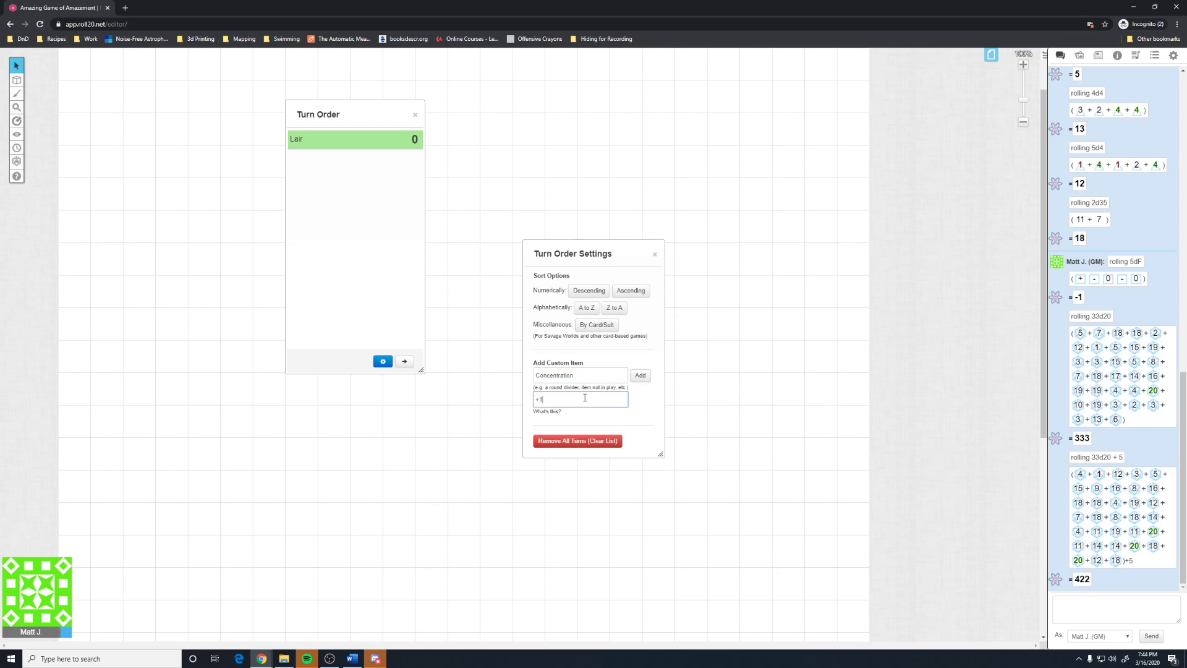
{"action": "type", "text": "1"}
{"action": "key", "text": "BackSpace"}
{"action": "key", "text": "BackSpace"}
{"action": "type", "text": "+"}
{"action": "key", "text": "BackSpace"}
{"action": "type", "text": "+1"}
{"action": "left_click", "coordinate": [640, 375]}
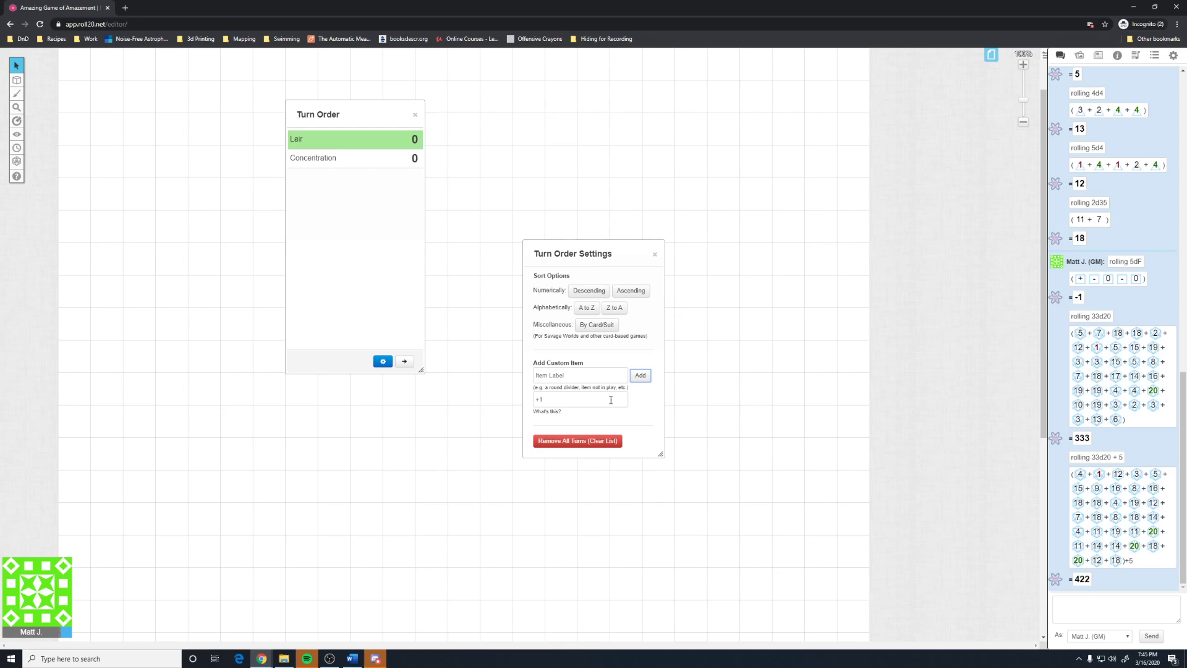
Add a custom item labelled Plus Five with a round calculation of +5 to the turn order
{"action": "left_click", "coordinate": [611, 400]}
{"action": "left_click", "coordinate": [599, 376]}
{"action": "type", "text": "Plus Five"}
{"action": "left_click", "coordinate": [640, 376]}
Set the Lair entry's turn order value to 20
{"action": "left_click", "coordinate": [417, 140]}
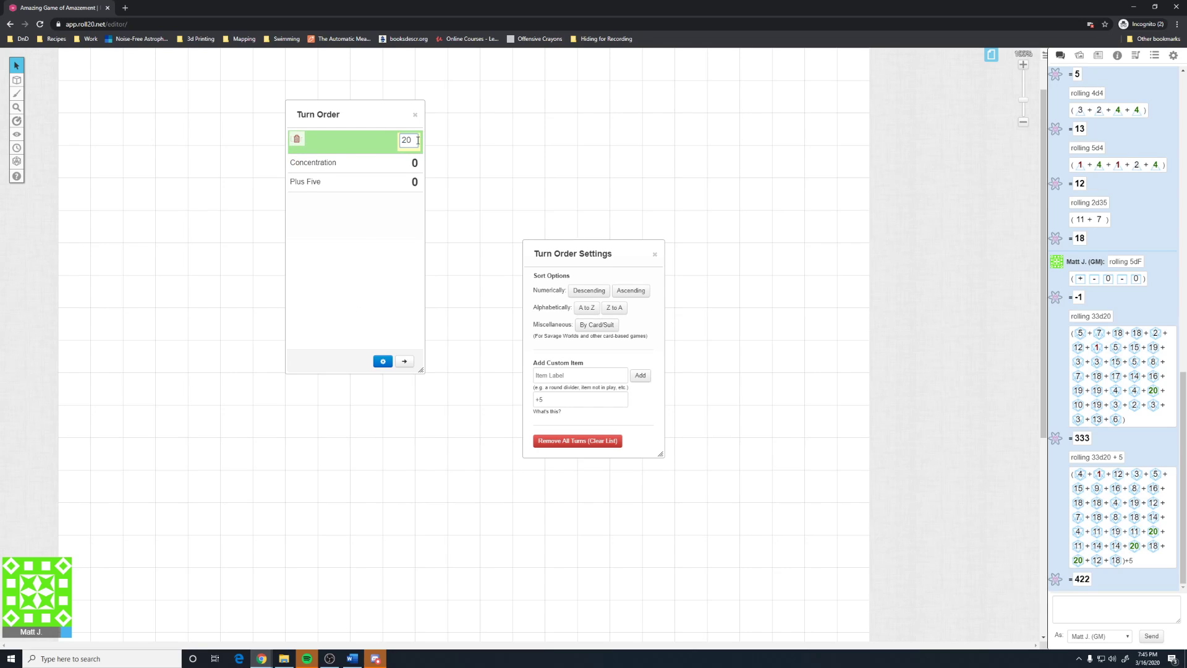
{"action": "type", "text": "20"}
{"action": "key", "text": "Return"}
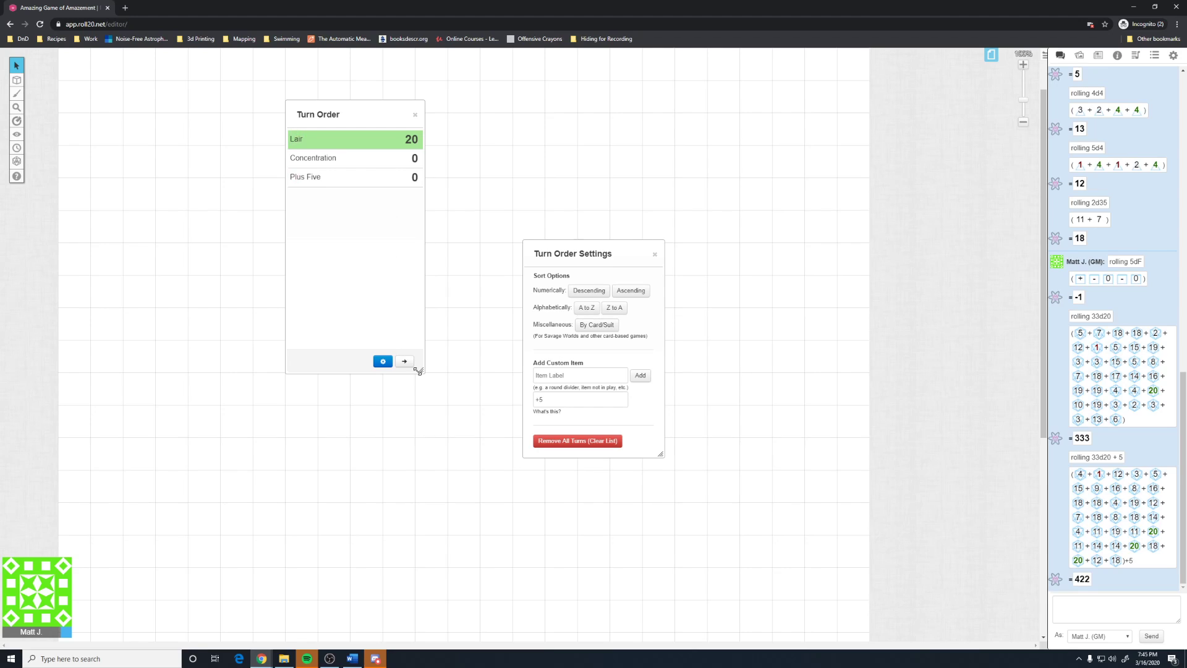
Advance the turn order one turn at a time through seven rounds, stopping on Plus Five's turn
{"action": "left_click", "coordinate": [406, 363]}
{"action": "left_click", "coordinate": [406, 362]}
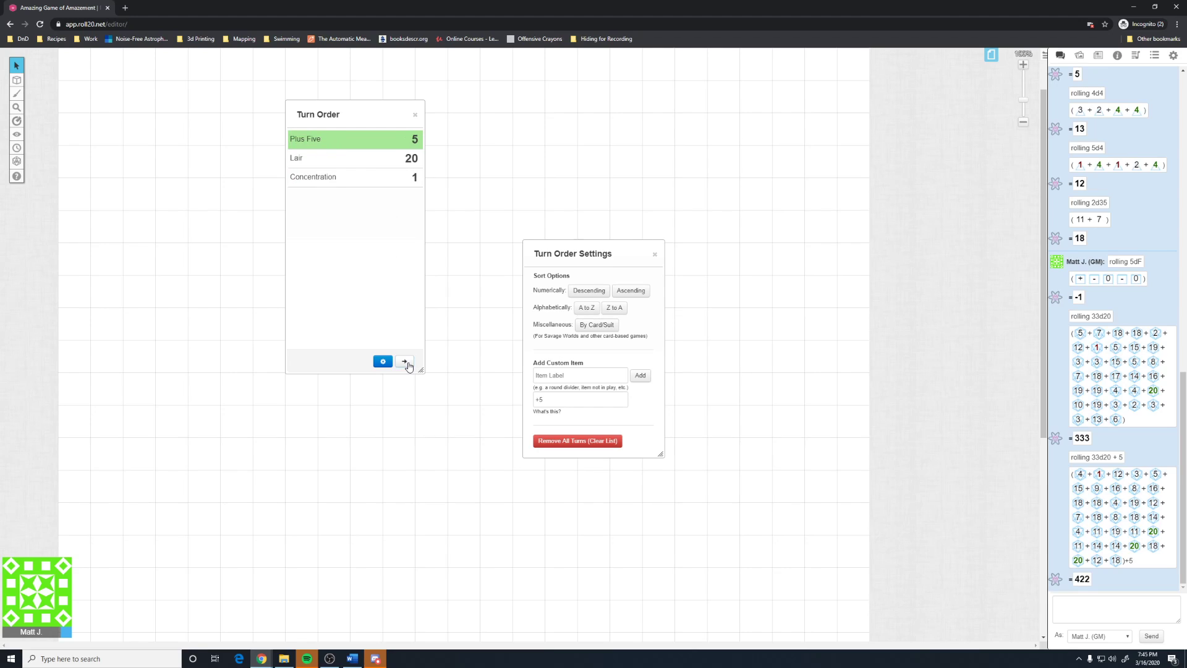
{"action": "left_click", "coordinate": [406, 363]}
{"action": "left_click", "coordinate": [406, 363]}
{"action": "left_click", "coordinate": [406, 363]}
{"action": "left_click", "coordinate": [406, 363]}
{"action": "left_click", "coordinate": [406, 363]}
{"action": "left_click", "coordinate": [406, 363]}
{"action": "left_click", "coordinate": [406, 363]}
{"action": "left_click", "coordinate": [406, 363]}
{"action": "left_click", "coordinate": [406, 363]}
{"action": "left_click", "coordinate": [406, 363]}
{"action": "left_click", "coordinate": [407, 363]}
{"action": "left_click", "coordinate": [406, 363]}
{"action": "left_click", "coordinate": [406, 363]}
{"action": "left_click", "coordinate": [406, 363]}
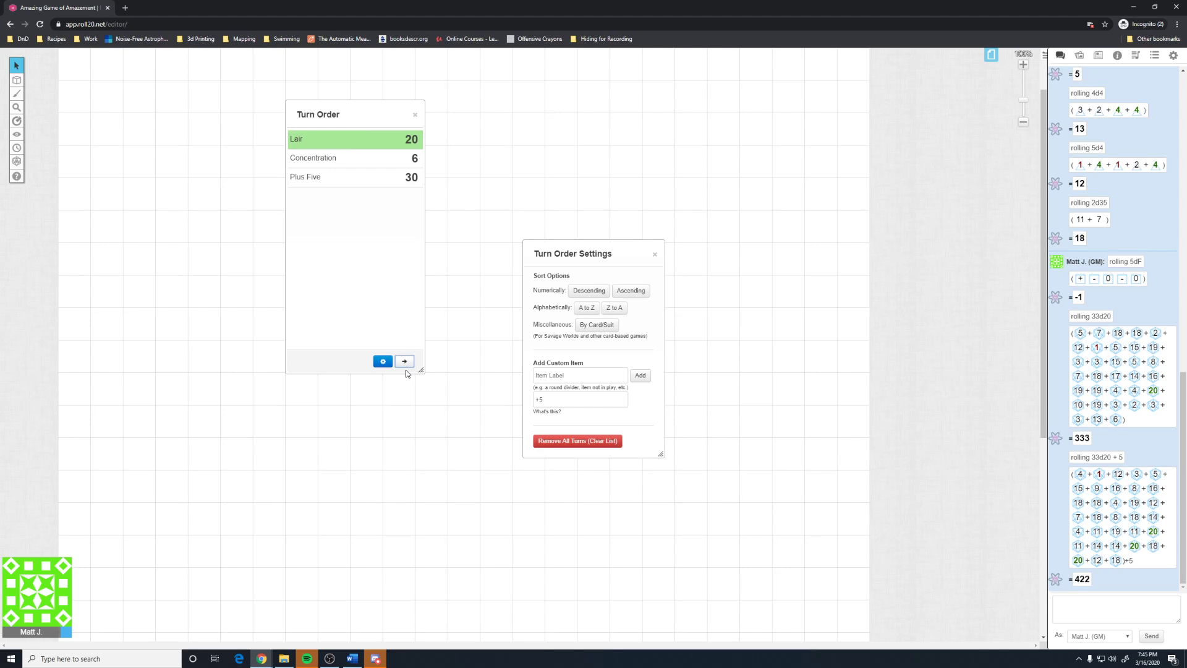
{"action": "left_click", "coordinate": [408, 364]}
{"action": "left_click", "coordinate": [409, 363]}
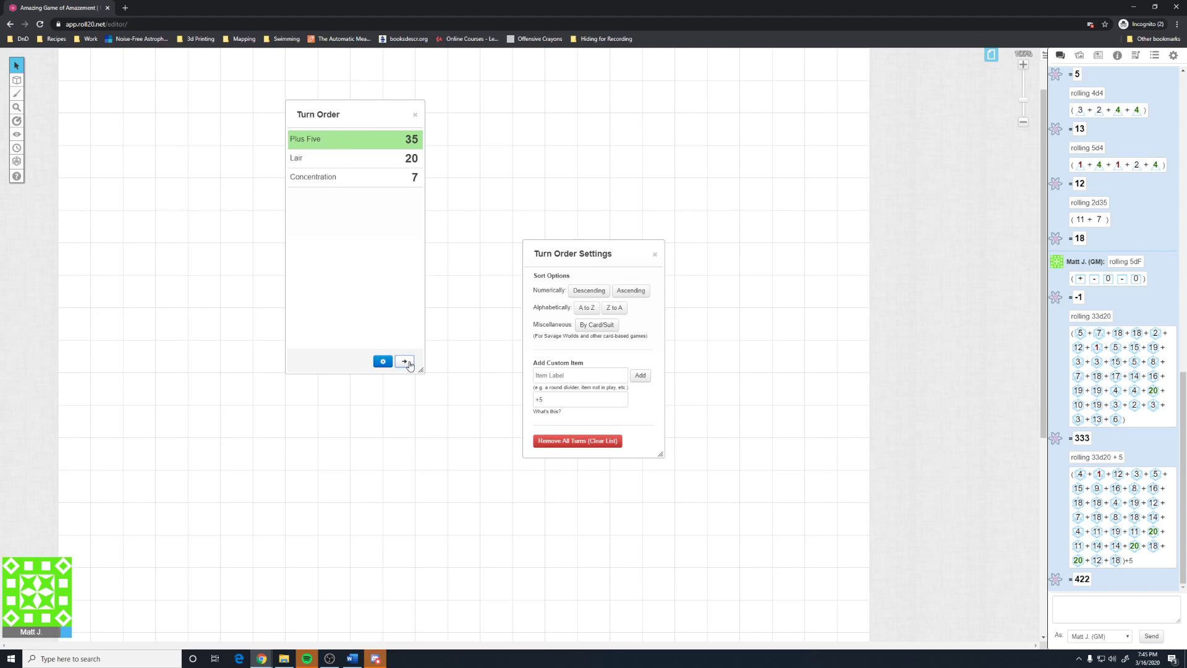
Remove all turns from the turn order and close both the Turn Order Settings and Turn Order windows
{"action": "left_click", "coordinate": [590, 440]}
{"action": "left_click", "coordinate": [614, 372]}
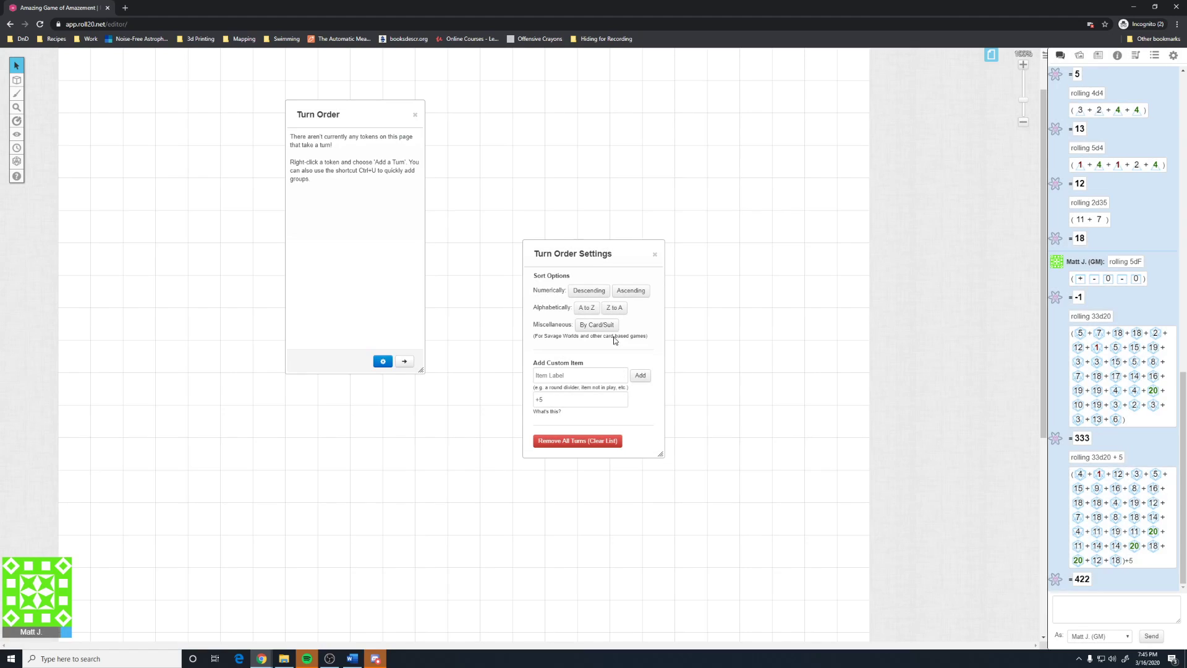
{"action": "left_click", "coordinate": [655, 254]}
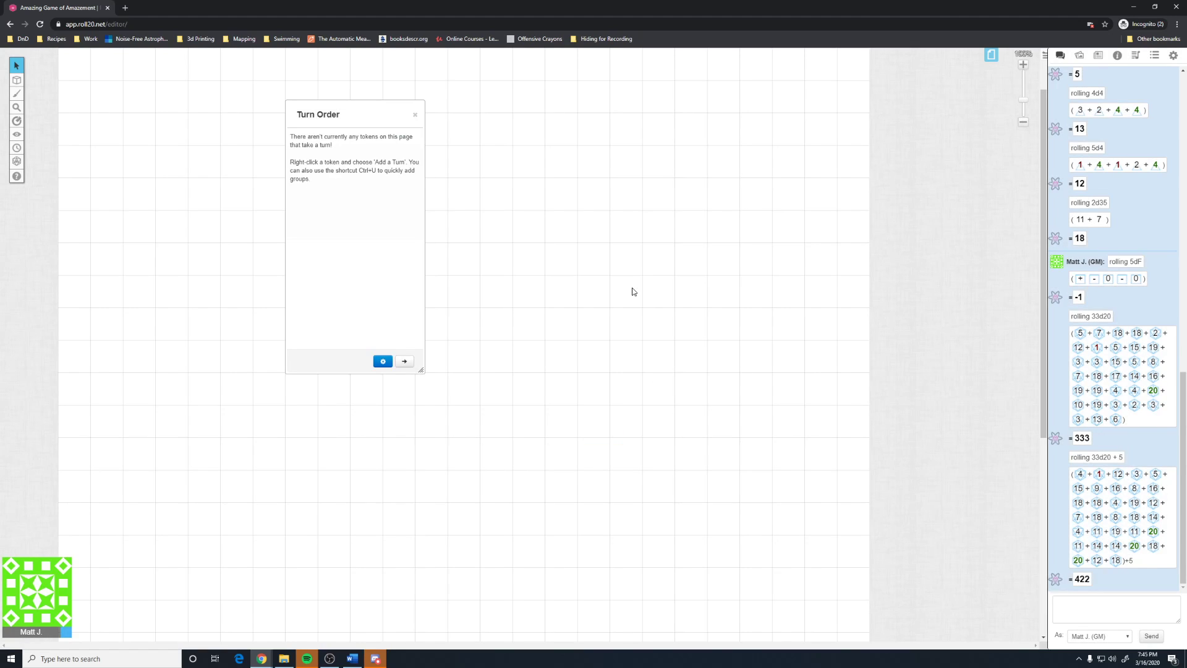
{"action": "left_click", "coordinate": [413, 111]}
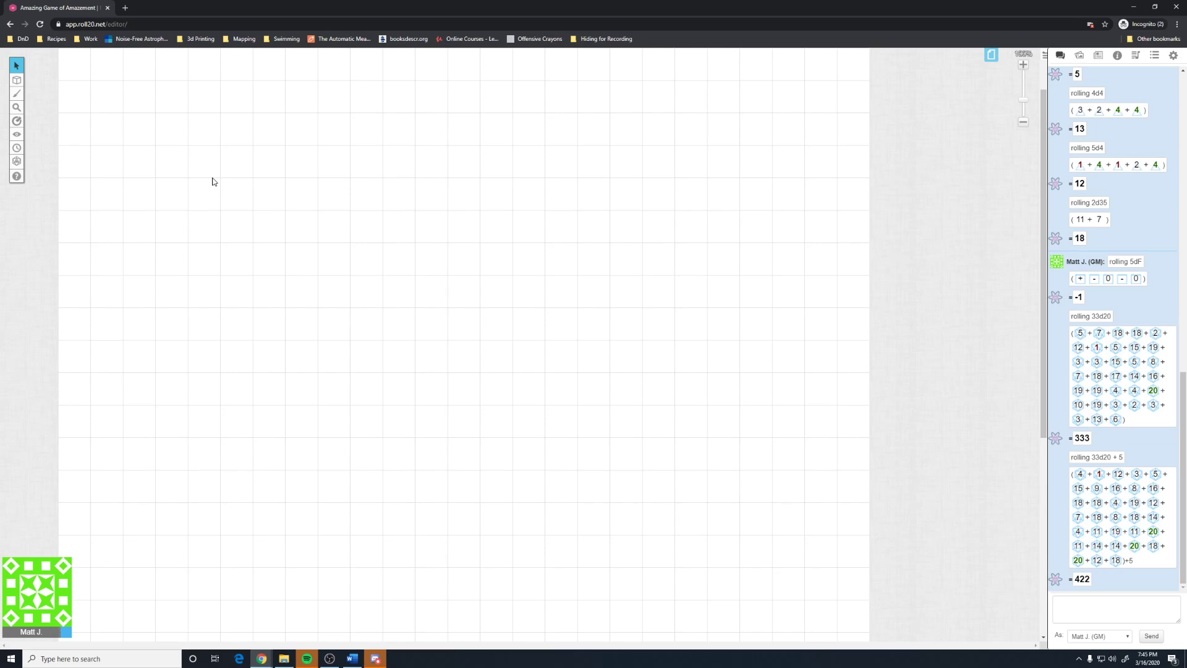
{"action": "mouse_move", "coordinate": [19, 140]}
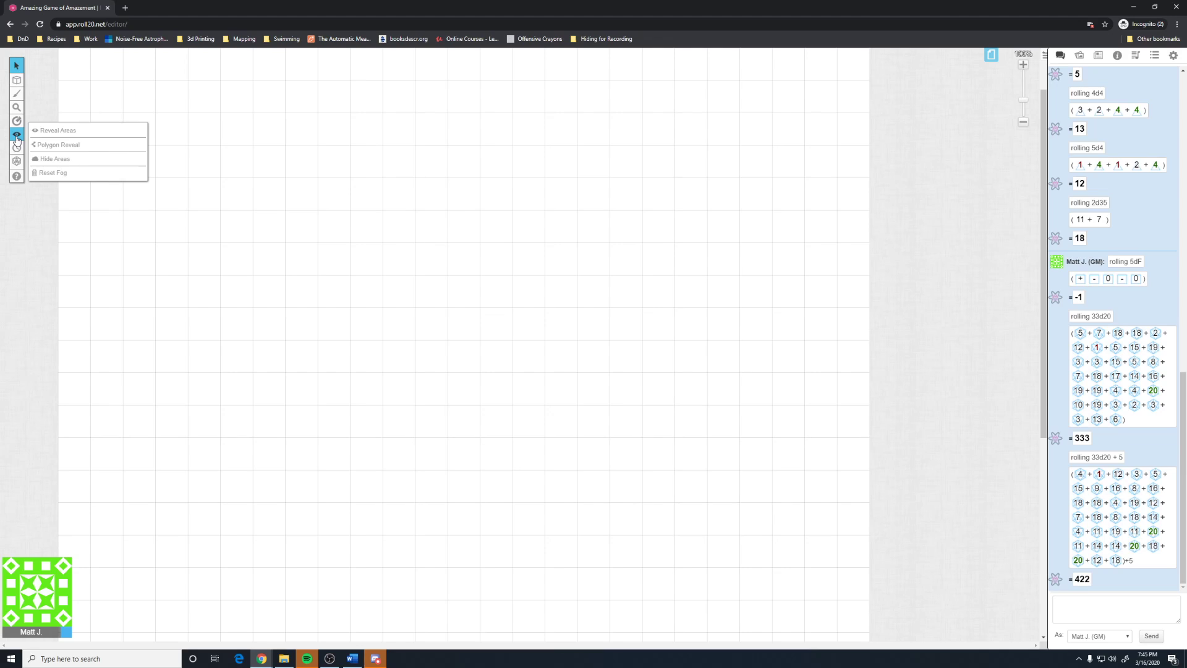
{"action": "left_click", "coordinate": [110, 183]}
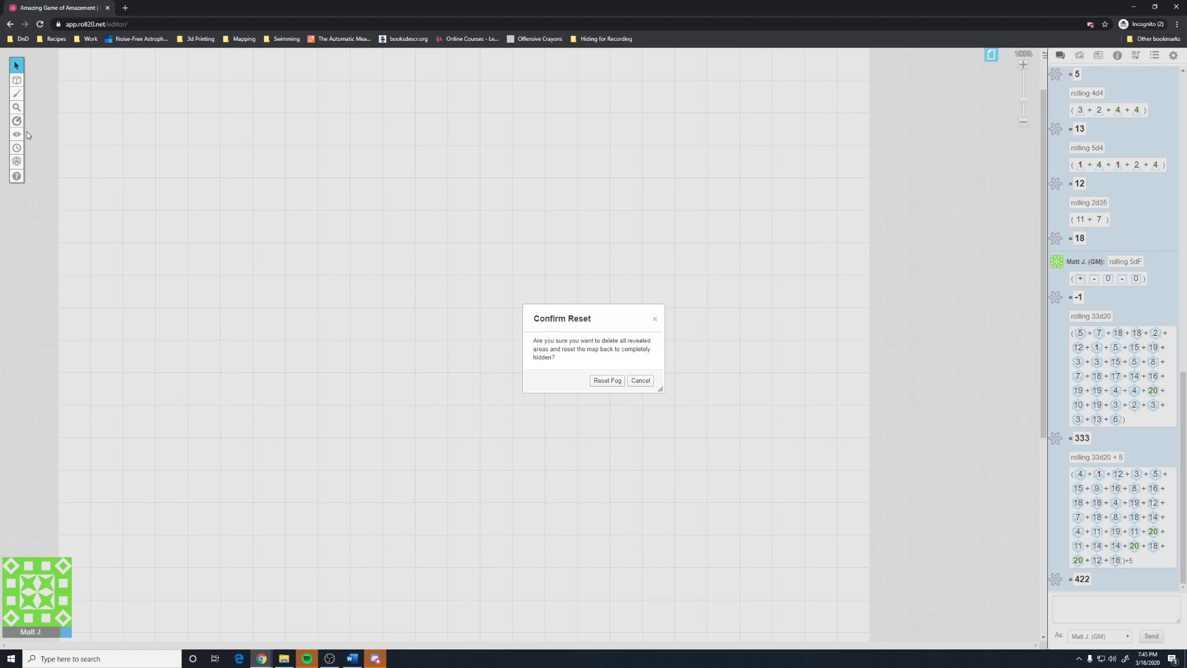
{"action": "left_click", "coordinate": [640, 379]}
Choose Hide Areas and turn on Fog of War for the page
{"action": "mouse_move", "coordinate": [17, 137]}
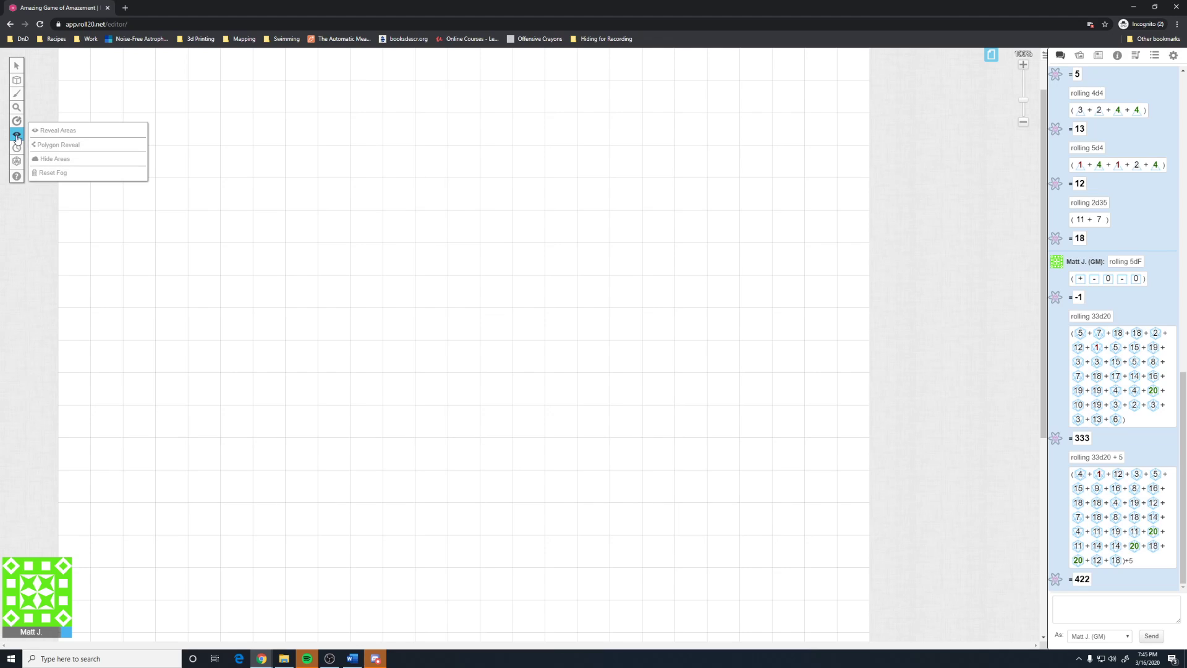
{"action": "left_click", "coordinate": [58, 159]}
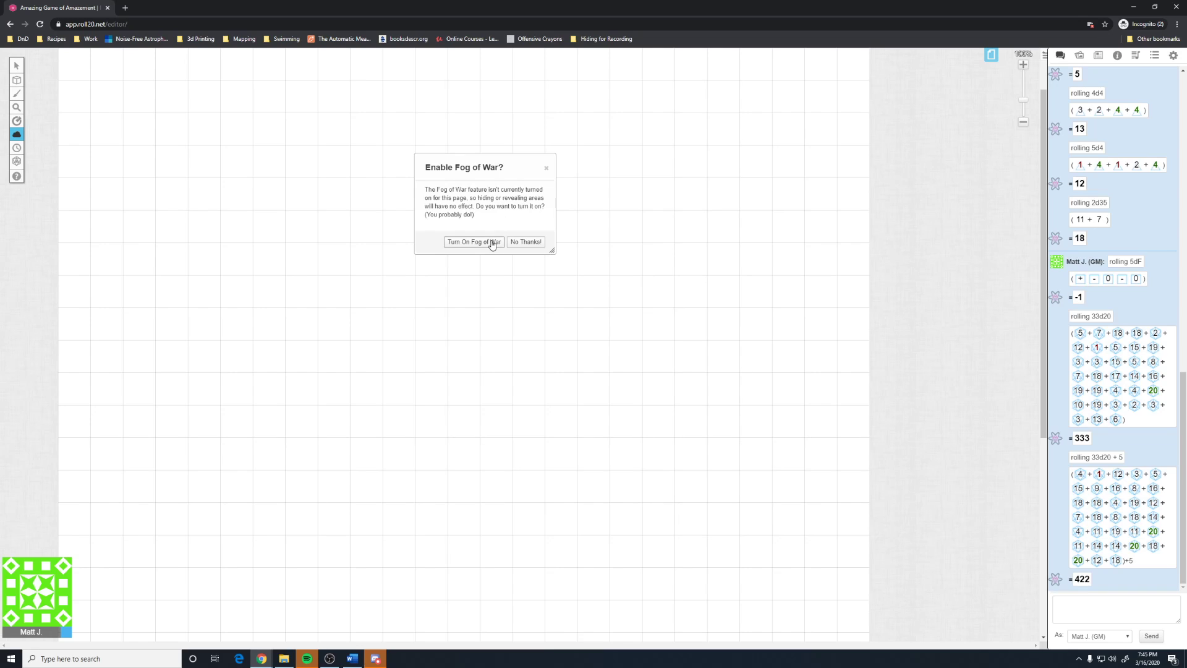
{"action": "left_click", "coordinate": [492, 241]}
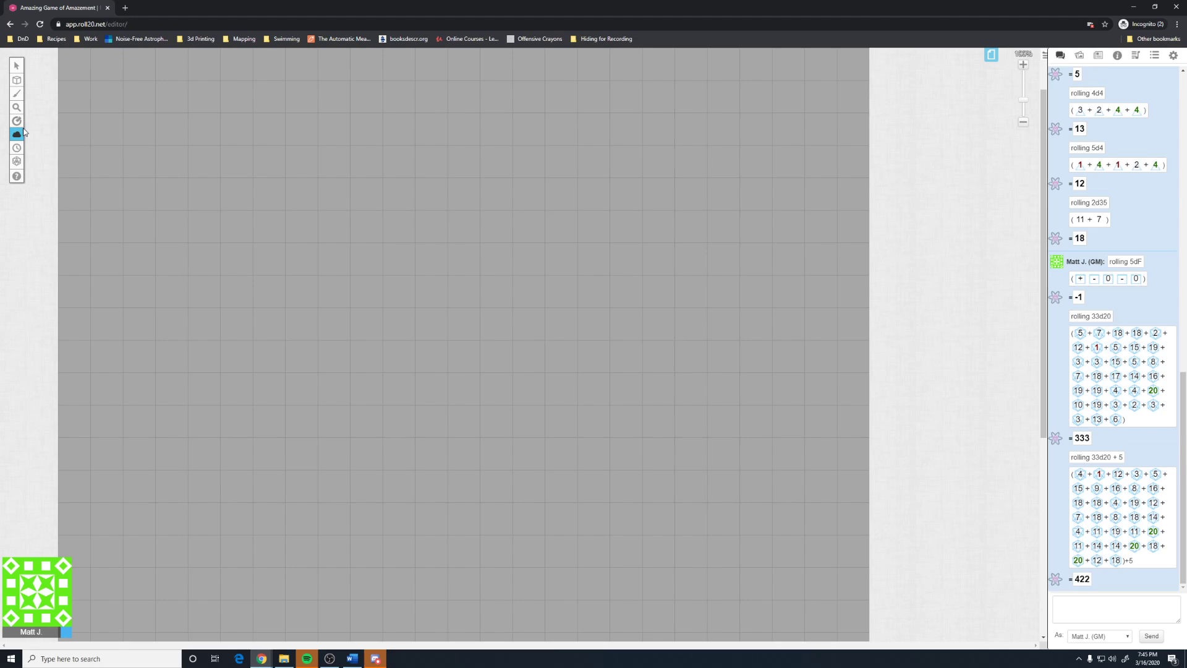
Reveal a large rectangle of fog in the map's upper part and two smaller adjoining rectangles along its right side
{"action": "mouse_move", "coordinate": [25, 131]}
{"action": "left_click", "coordinate": [73, 137]}
{"action": "left_click_drag", "start_coordinate": [293, 130], "coordinate": [481, 298]}
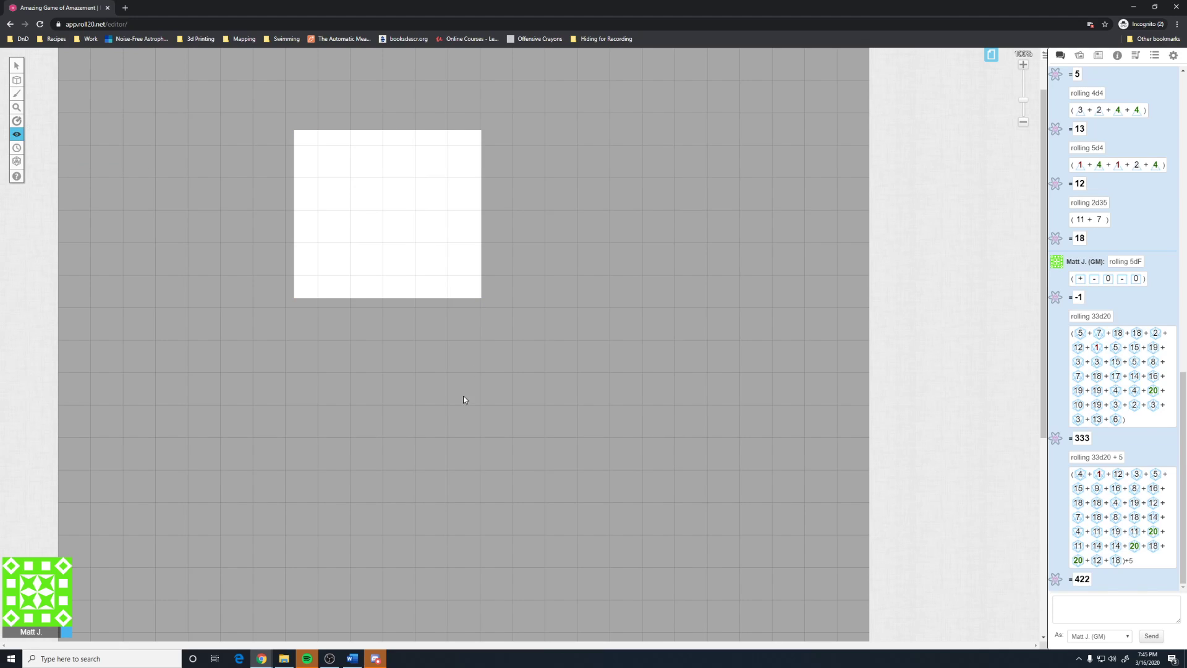
{"action": "left_click_drag", "start_coordinate": [481, 130], "coordinate": [558, 249]}
{"action": "left_click_drag", "start_coordinate": [484, 238], "coordinate": [547, 296]}
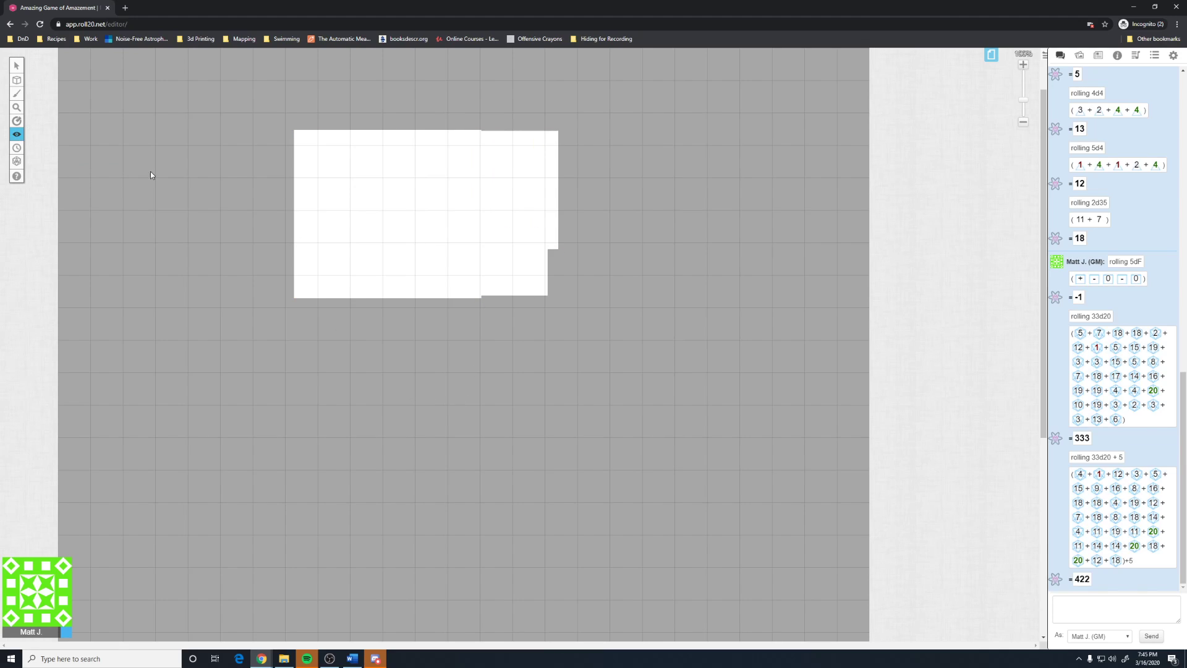
Use Polygon Reveal to uncover a narrow, curved closed area below the revealed rectangles
{"action": "left_click", "coordinate": [42, 144]}
{"action": "left_click", "coordinate": [350, 387]}
{"action": "left_click", "coordinate": [329, 429]}
{"action": "left_click", "coordinate": [343, 479]}
{"action": "left_click", "coordinate": [340, 536]}
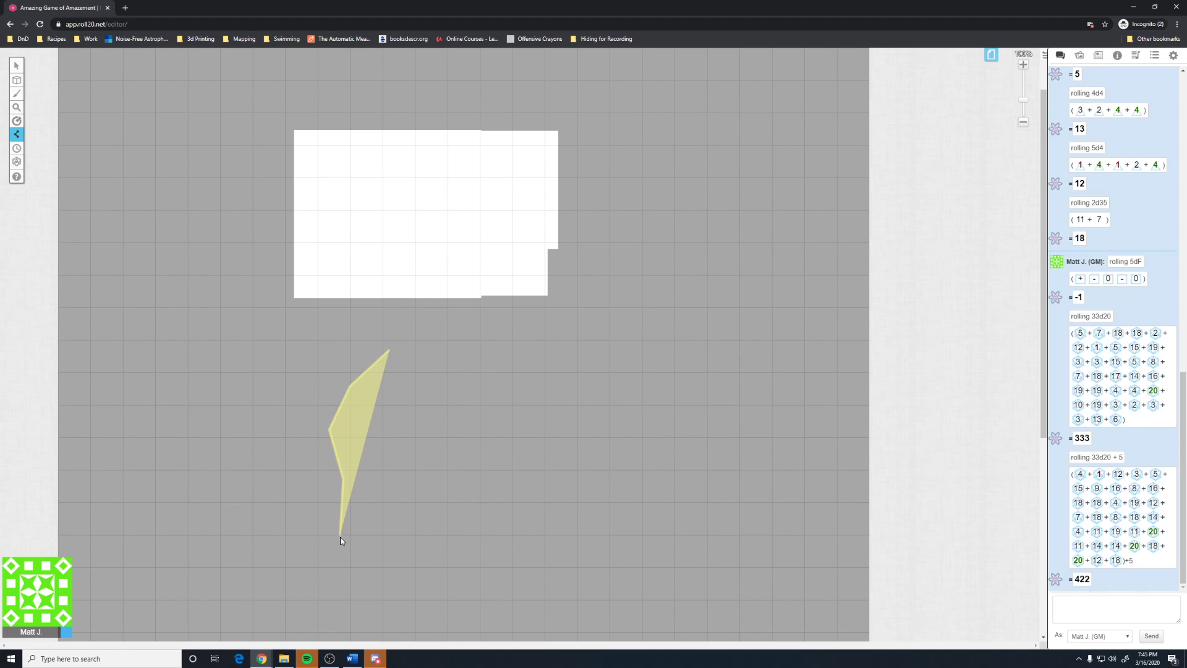
{"action": "left_click", "coordinate": [381, 546]}
{"action": "left_click", "coordinate": [408, 540]}
{"action": "left_click", "coordinate": [409, 512]}
{"action": "left_click", "coordinate": [394, 491]}
{"action": "left_click", "coordinate": [366, 483]}
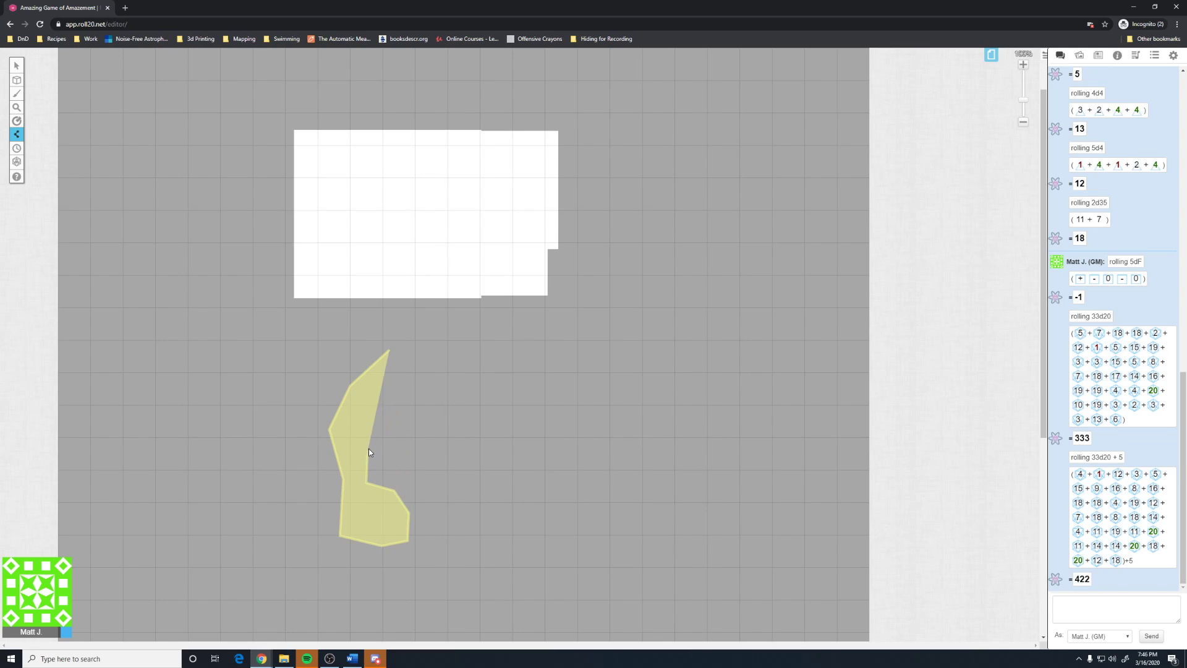
{"action": "left_click", "coordinate": [414, 361]}
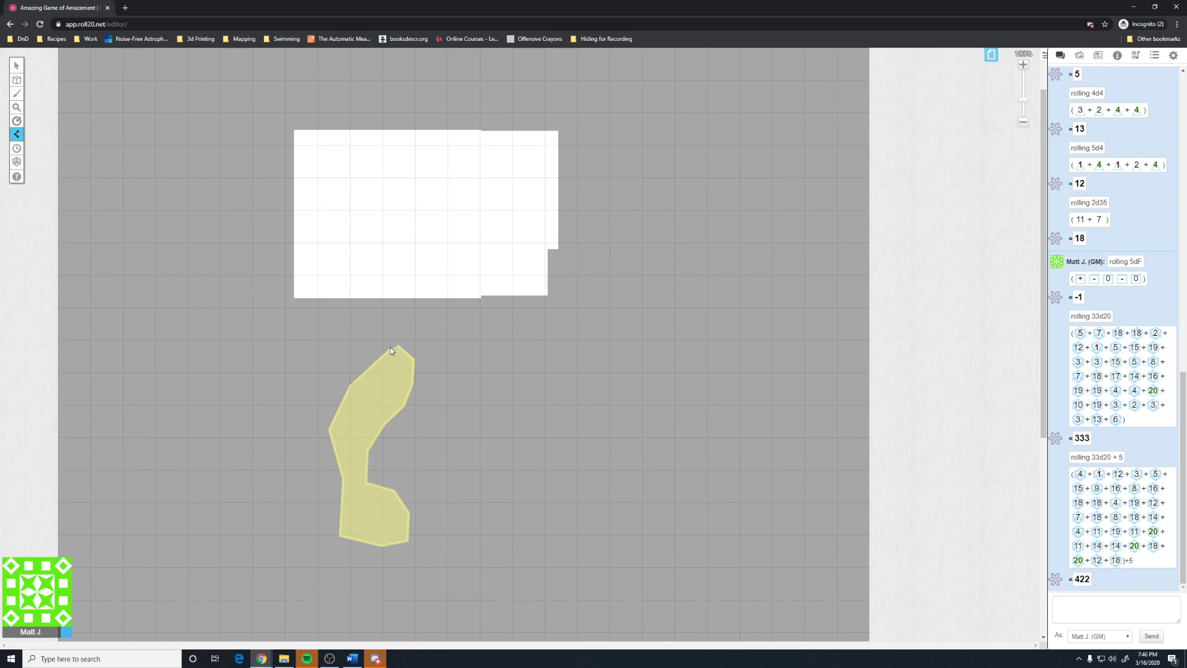
{"action": "left_click", "coordinate": [390, 349]}
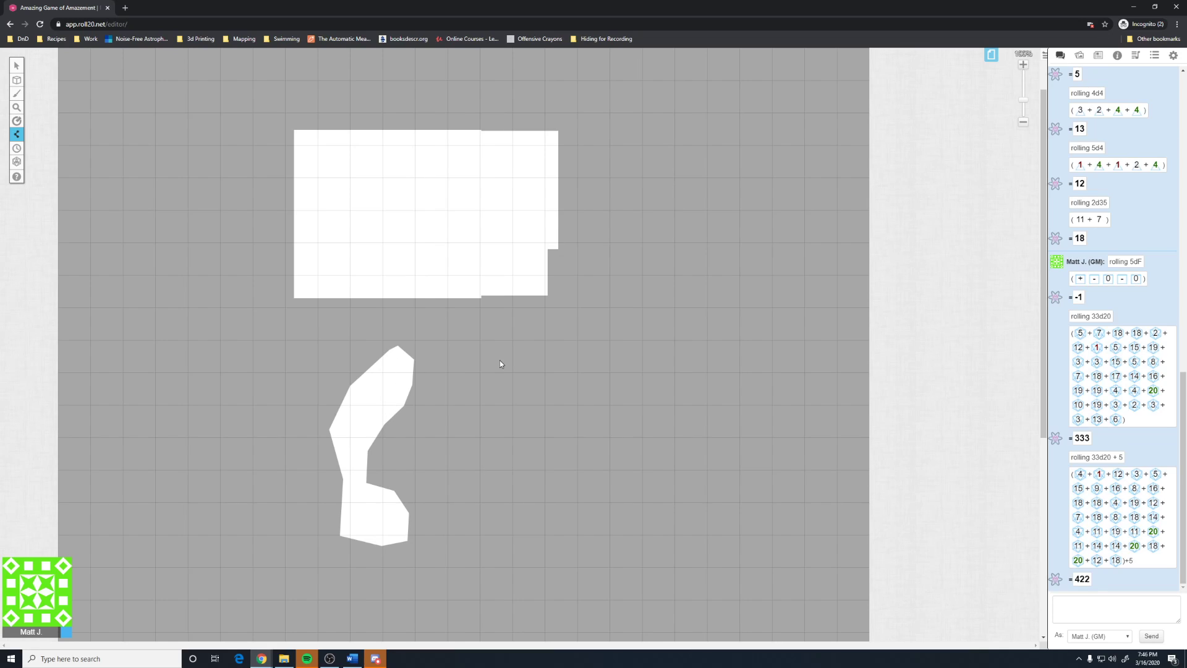
Reveal a second, wider irregular polygon in the fog to the right of the curved area
{"action": "left_click", "coordinate": [482, 424]}
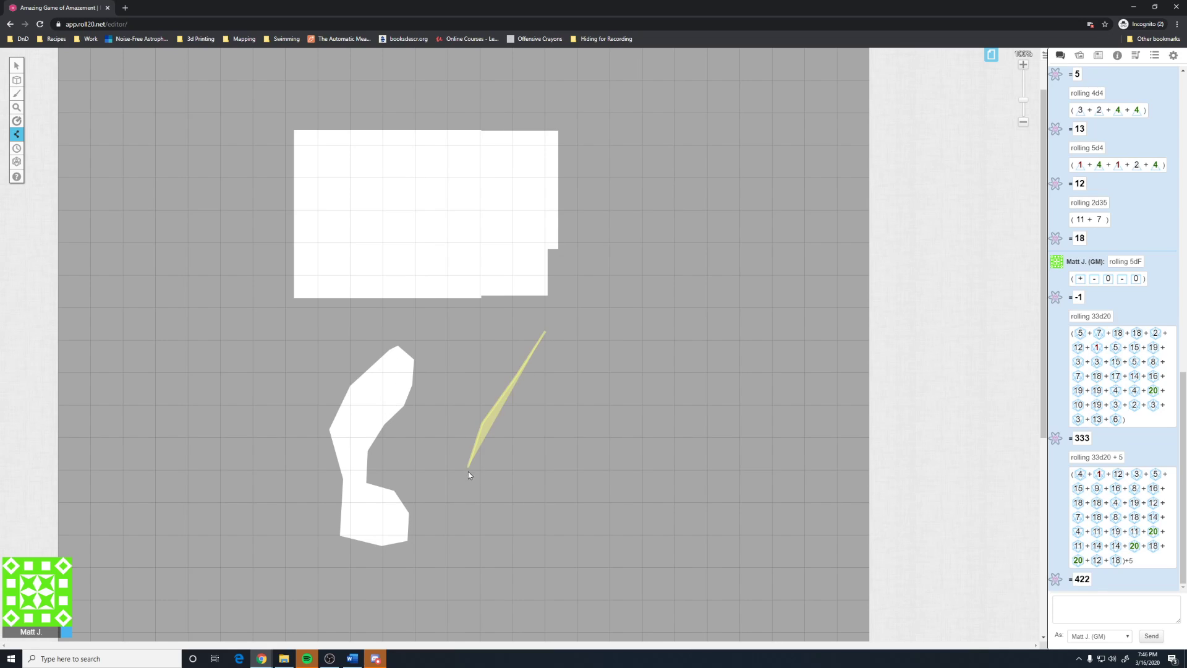
{"action": "left_click", "coordinate": [468, 468]}
{"action": "left_click", "coordinate": [479, 506]}
{"action": "left_click", "coordinate": [510, 513]}
{"action": "left_click", "coordinate": [544, 518]}
{"action": "left_click", "coordinate": [551, 547]}
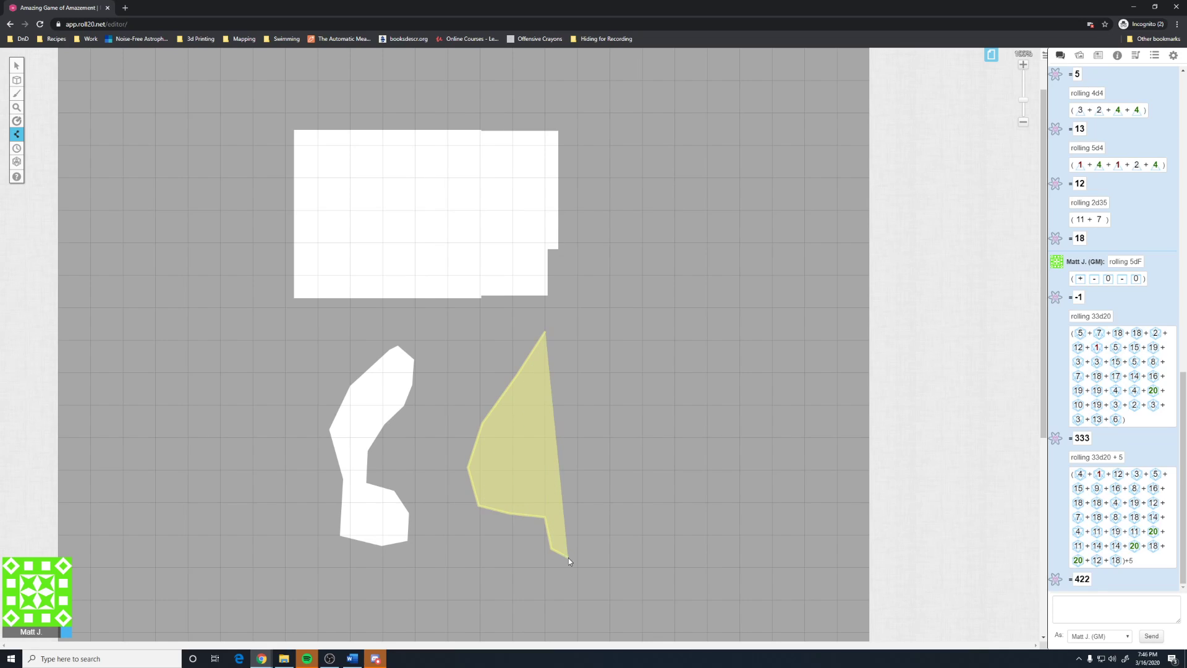
{"action": "left_click", "coordinate": [568, 557]}
{"action": "left_click", "coordinate": [595, 559]}
{"action": "left_click", "coordinate": [613, 543]}
{"action": "left_click", "coordinate": [605, 504]}
{"action": "left_click", "coordinate": [574, 465]}
{"action": "left_click", "coordinate": [562, 457]}
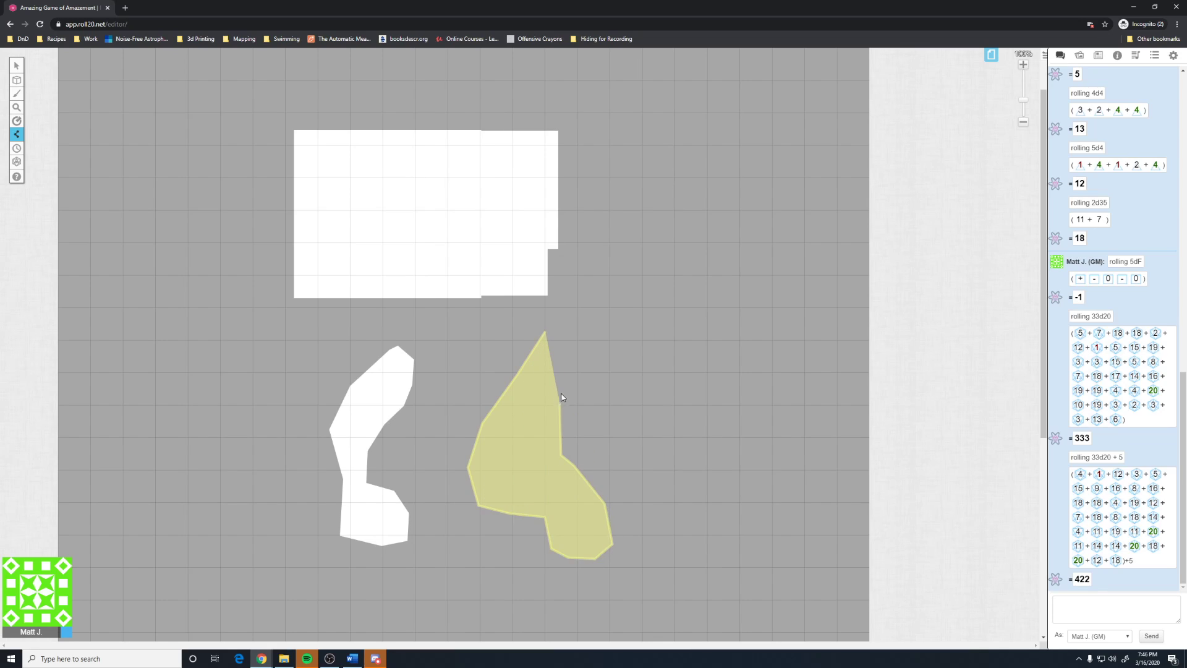
{"action": "double_click", "coordinate": [563, 387]}
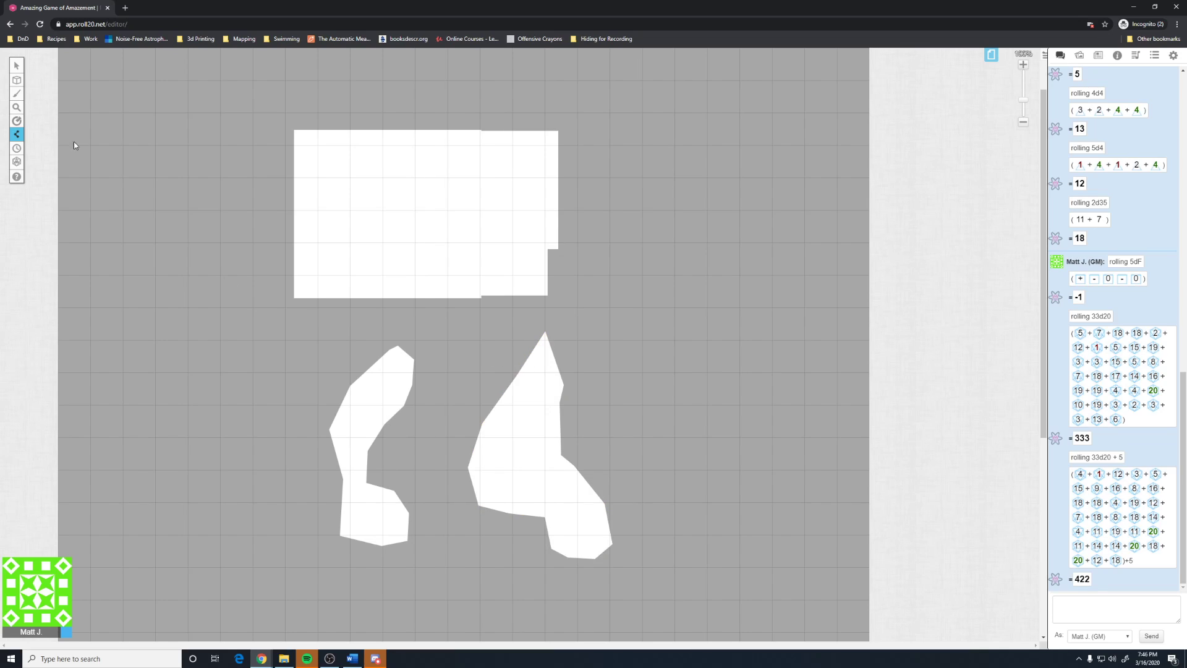
Hide the left part of the revealed rectangles and the whole curved polygon under fog again using Hide Areas
{"action": "mouse_move", "coordinate": [16, 134]}
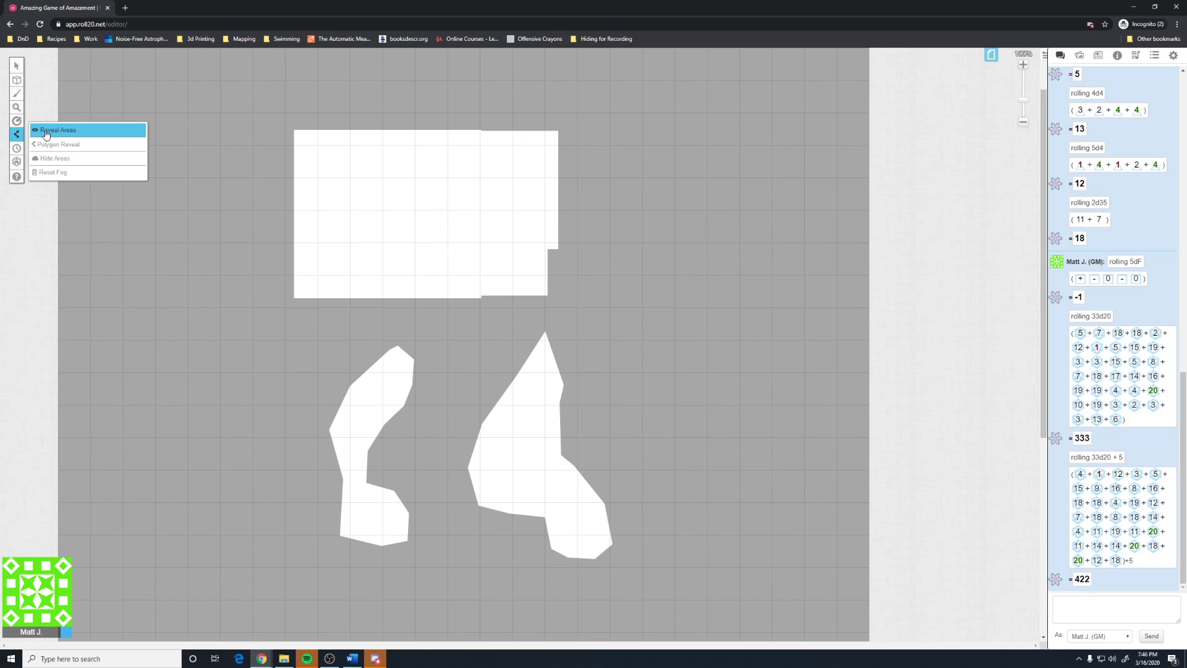
{"action": "left_click", "coordinate": [44, 157]}
{"action": "left_click_drag", "start_coordinate": [285, 119], "coordinate": [423, 375]}
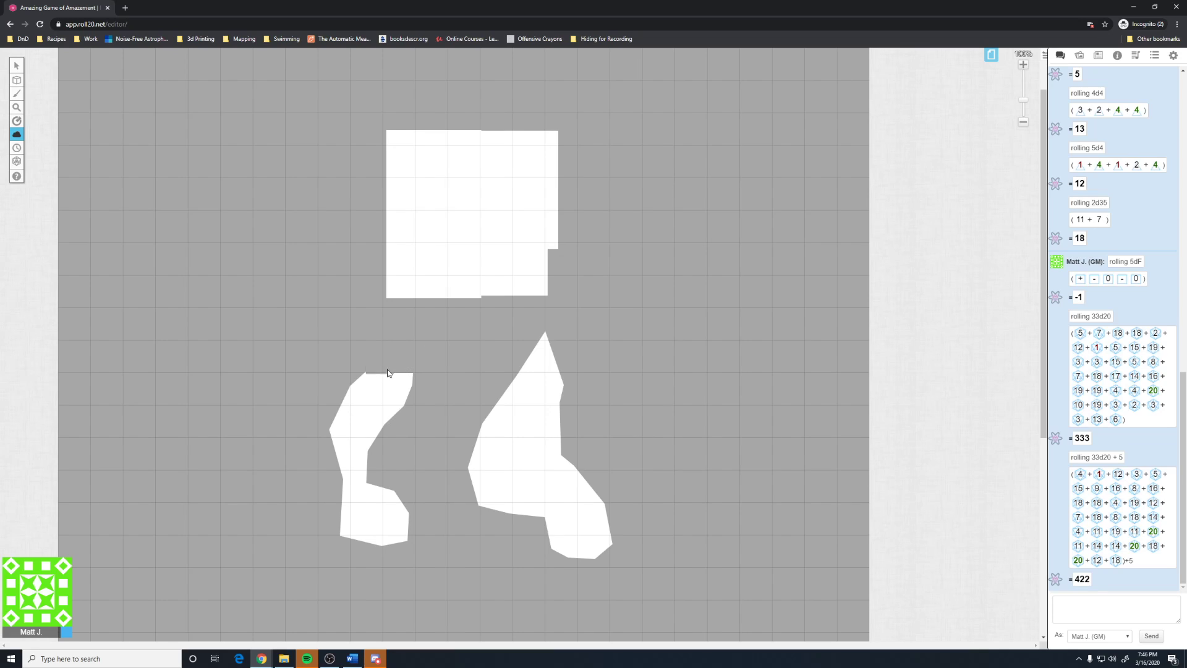
{"action": "mouse_move", "coordinate": [18, 138]}
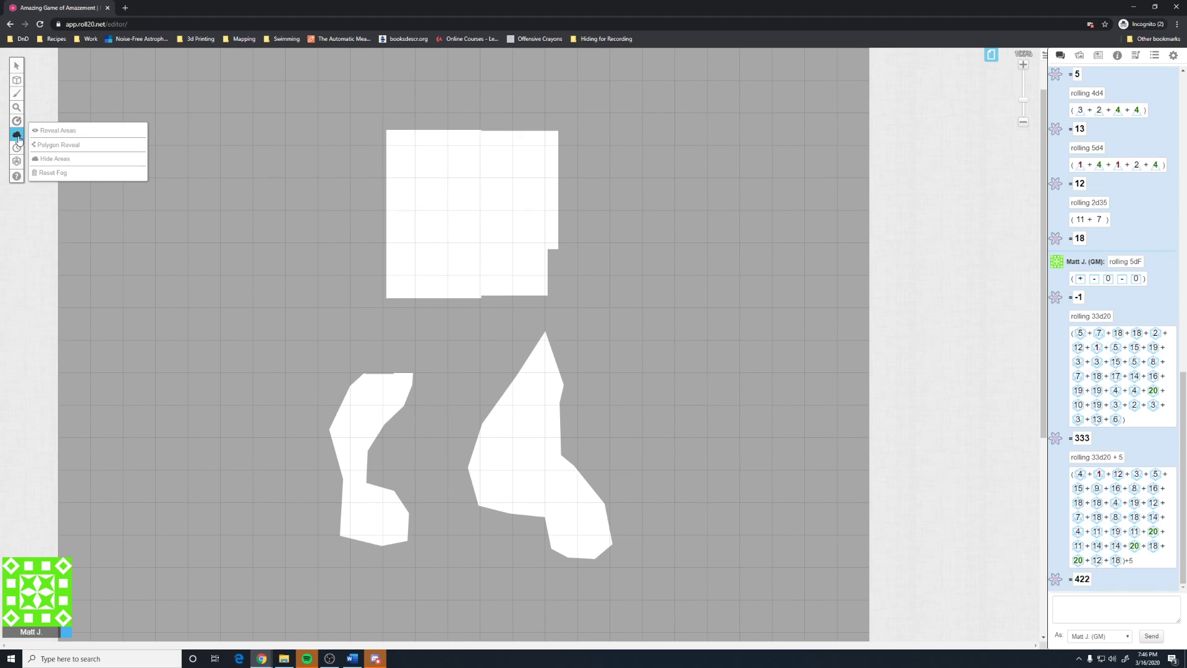
{"action": "left_click_drag", "start_coordinate": [250, 347], "coordinate": [423, 583]}
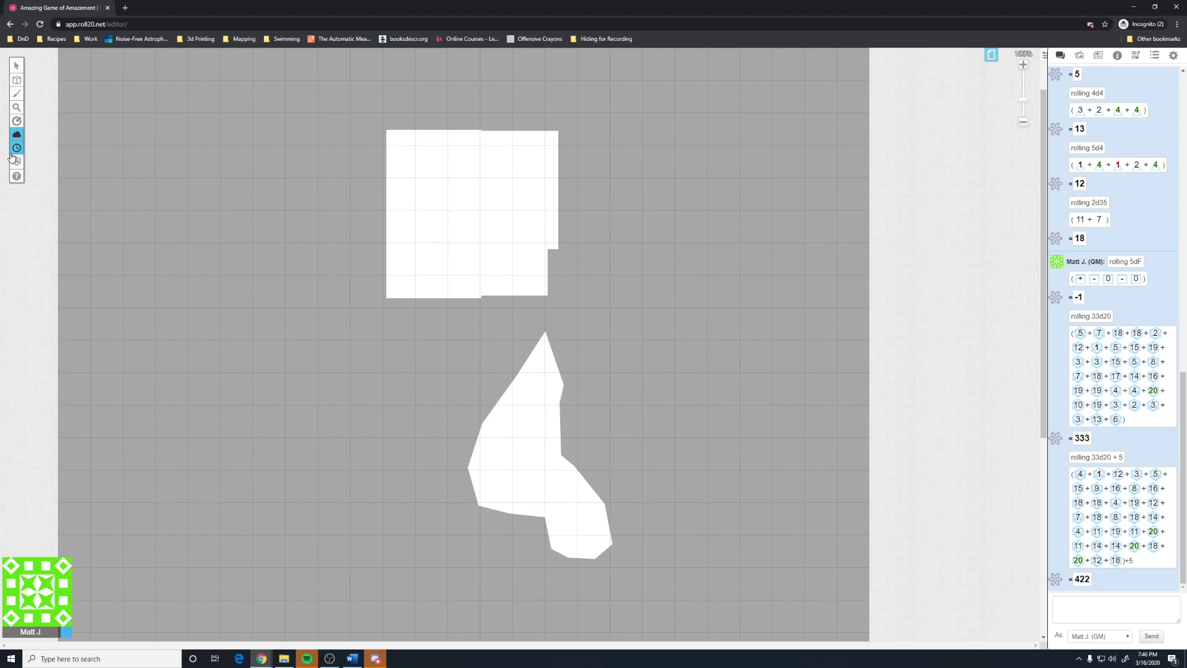
Reset the fog so that all revealed areas of the map are deleted
{"action": "left_click", "coordinate": [76, 173]}
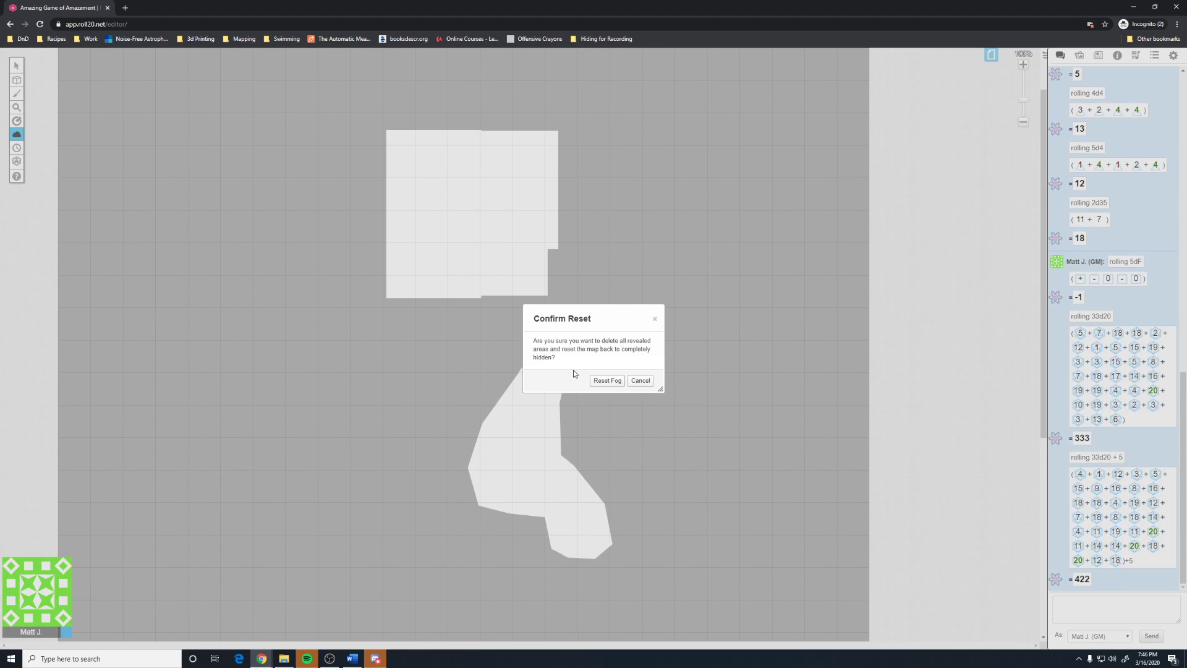
{"action": "left_click", "coordinate": [600, 382]}
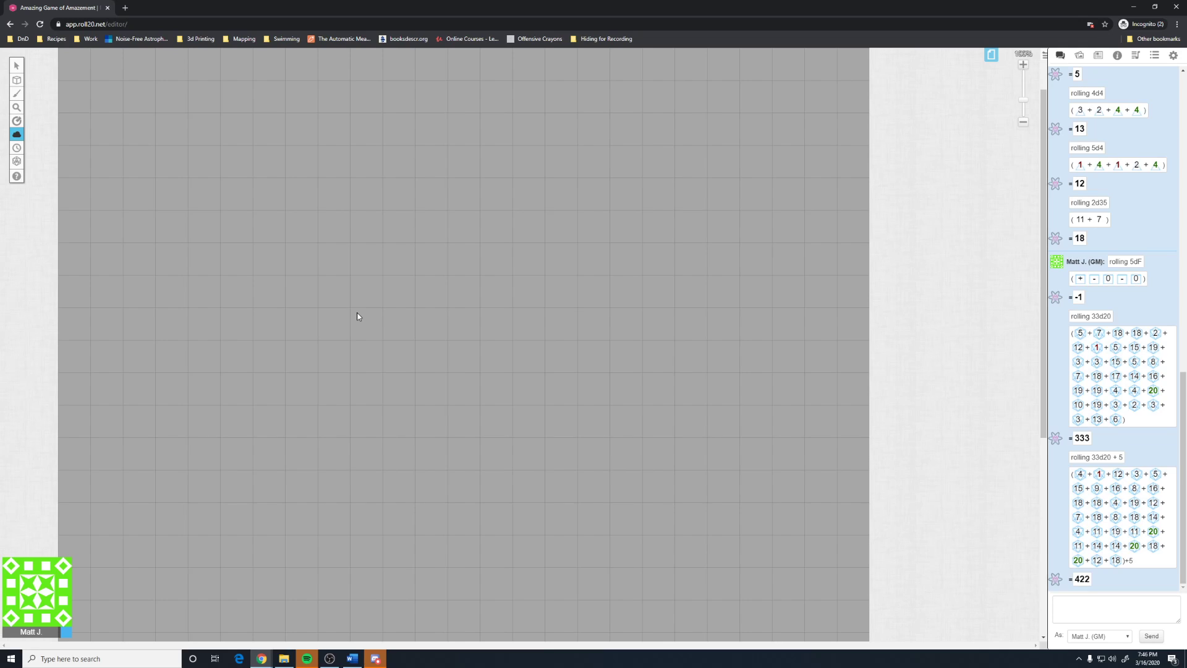
Measure a long horizontal distance across the upper part of the map with the Measure tool
{"action": "mouse_move", "coordinate": [17, 122]}
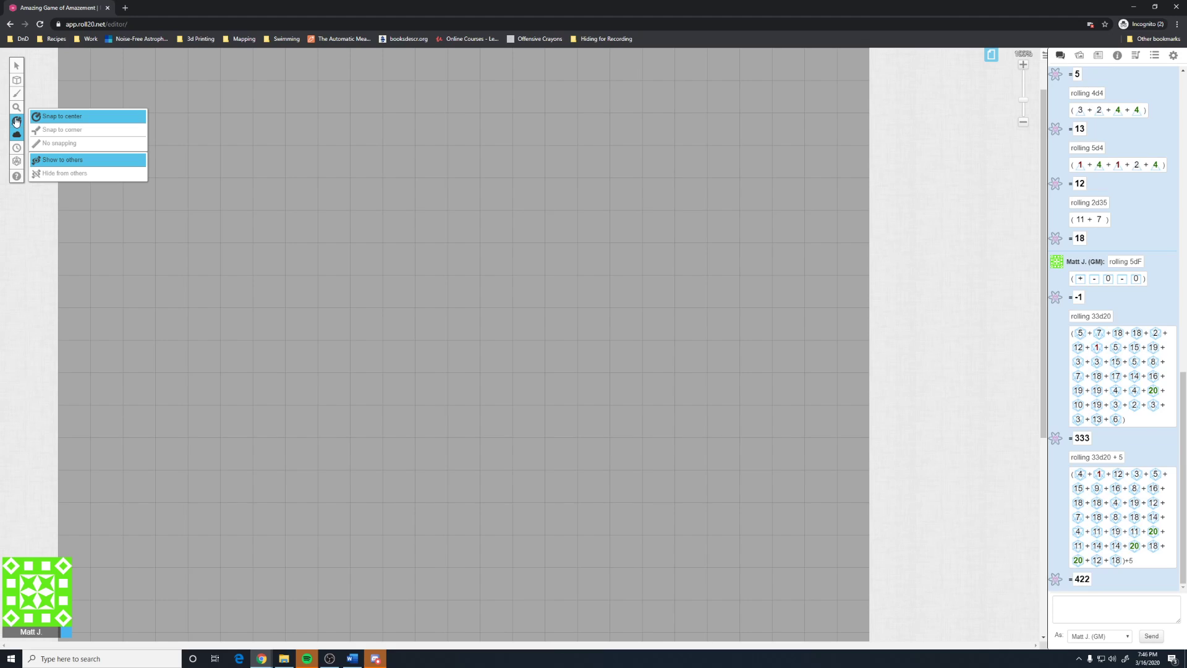
{"action": "left_click", "coordinate": [17, 122]}
{"action": "left_click_drag", "start_coordinate": [130, 193], "coordinate": [645, 199]}
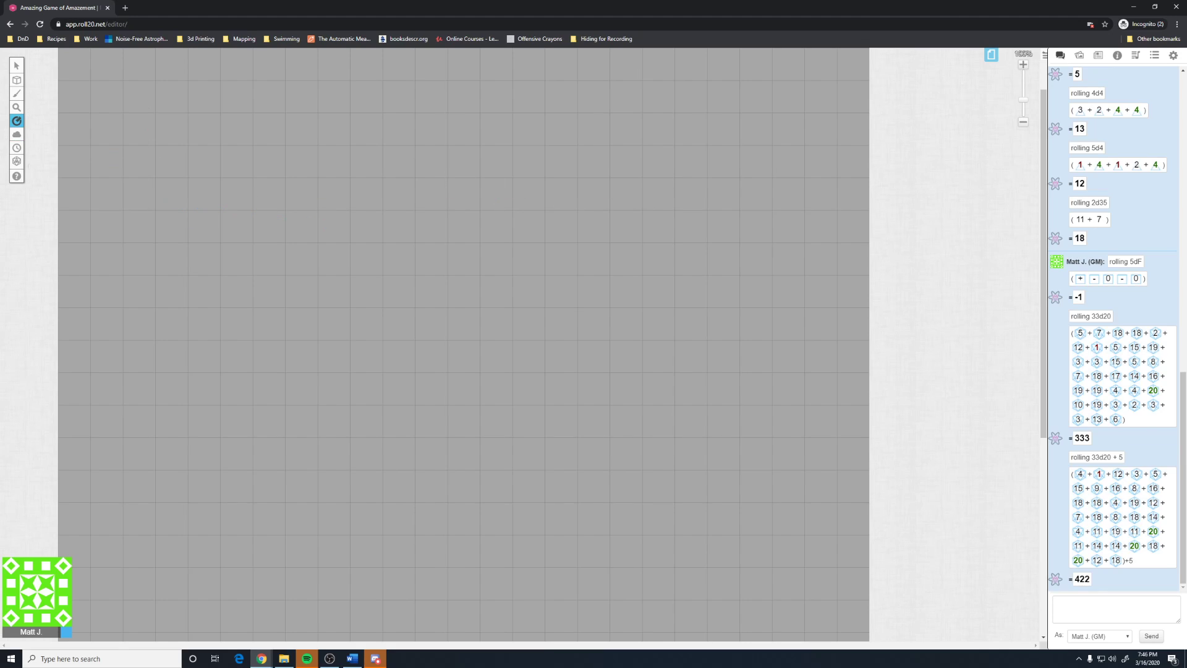
Display the page toolbar, locate the Start page's settings, and hide the toolbar again
{"action": "left_click", "coordinate": [991, 55]}
{"action": "mouse_move", "coordinate": [104, 65]}
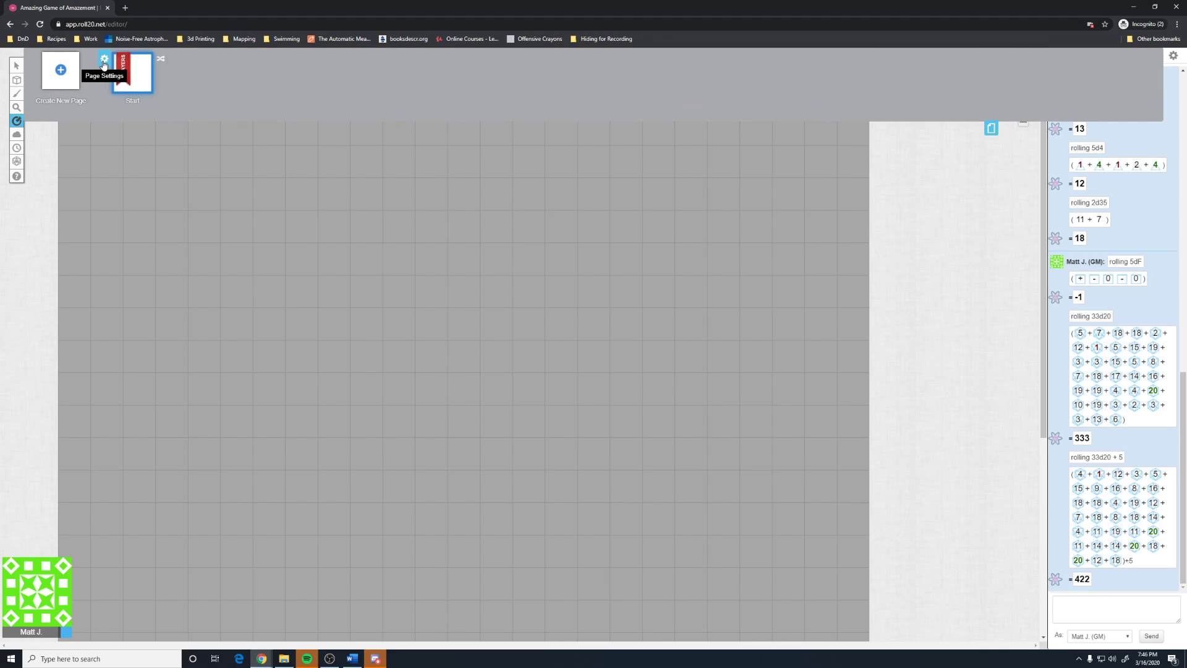
{"action": "left_click", "coordinate": [991, 129]}
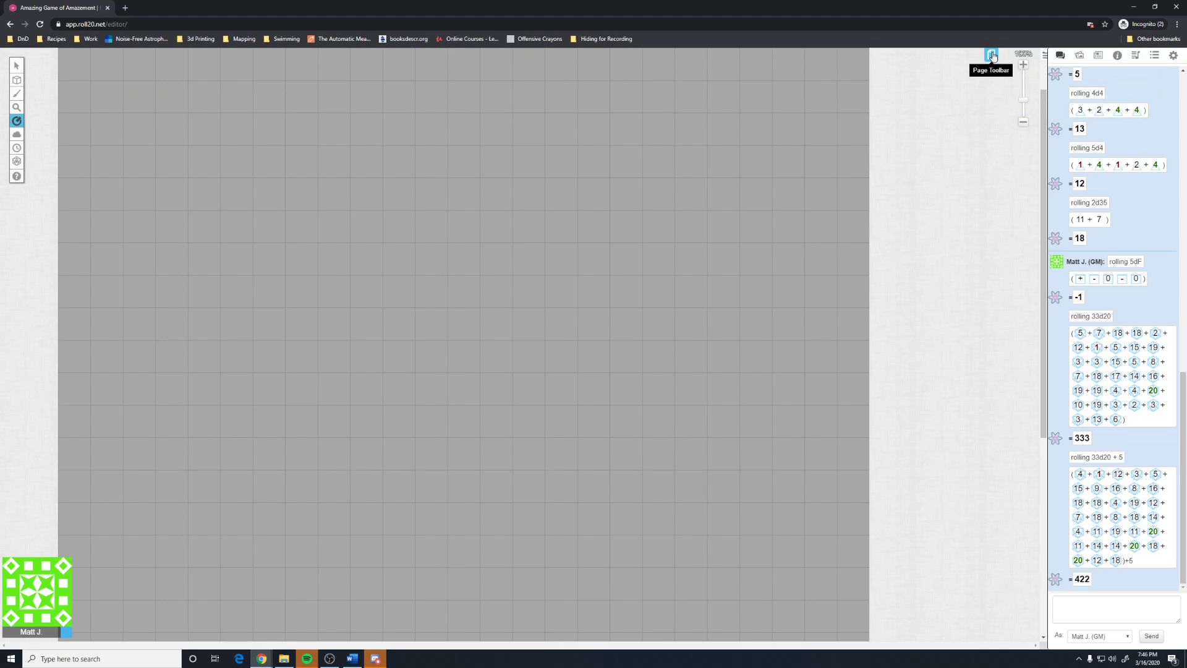
Disable Fog of War in the Start page's settings, save the change, and hide the page toolbar
{"action": "left_click", "coordinate": [992, 55]}
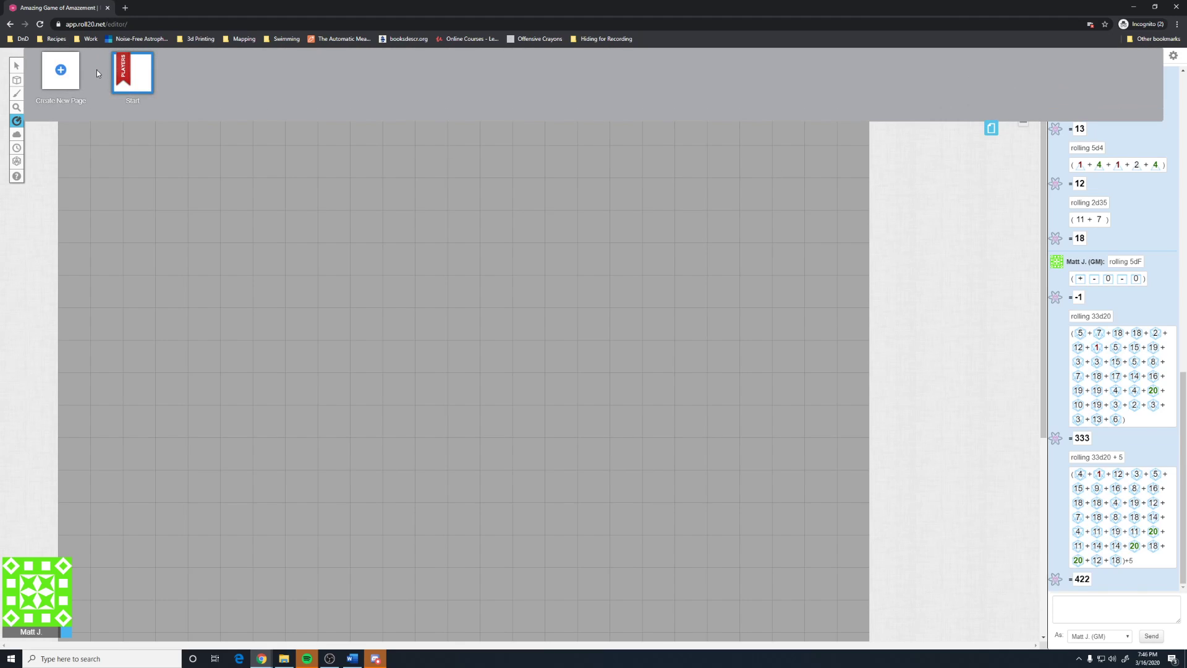
{"action": "mouse_move", "coordinate": [103, 59]}
{"action": "left_click", "coordinate": [104, 59]}
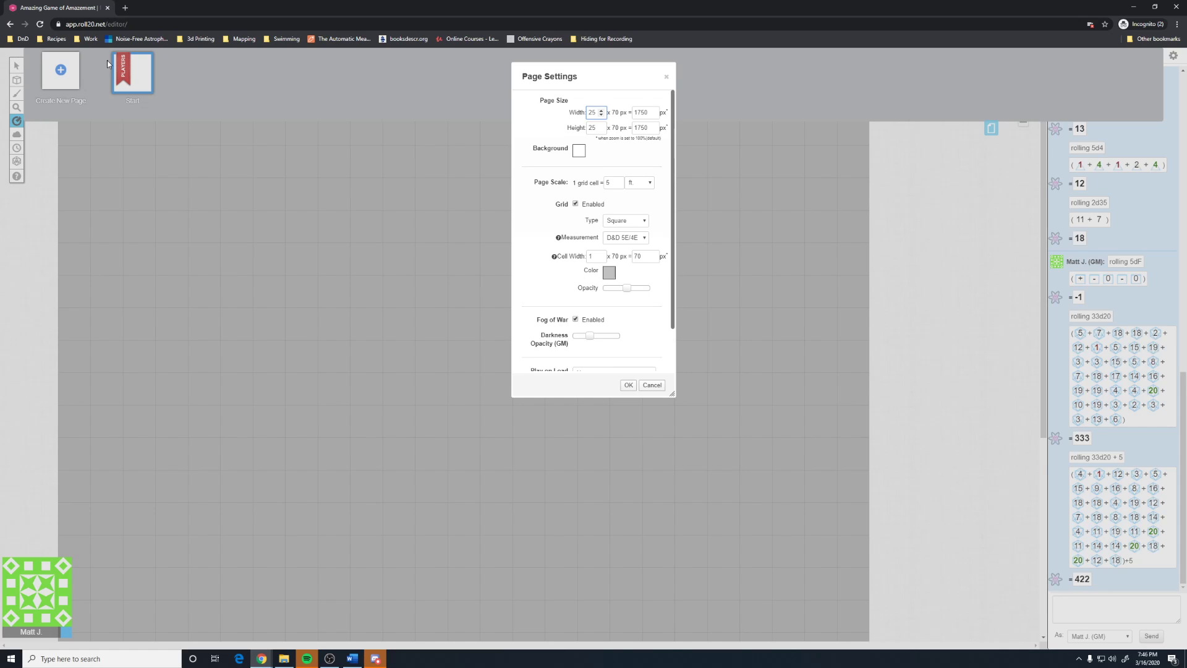
{"action": "left_click", "coordinate": [577, 320]}
{"action": "left_click", "coordinate": [627, 385]}
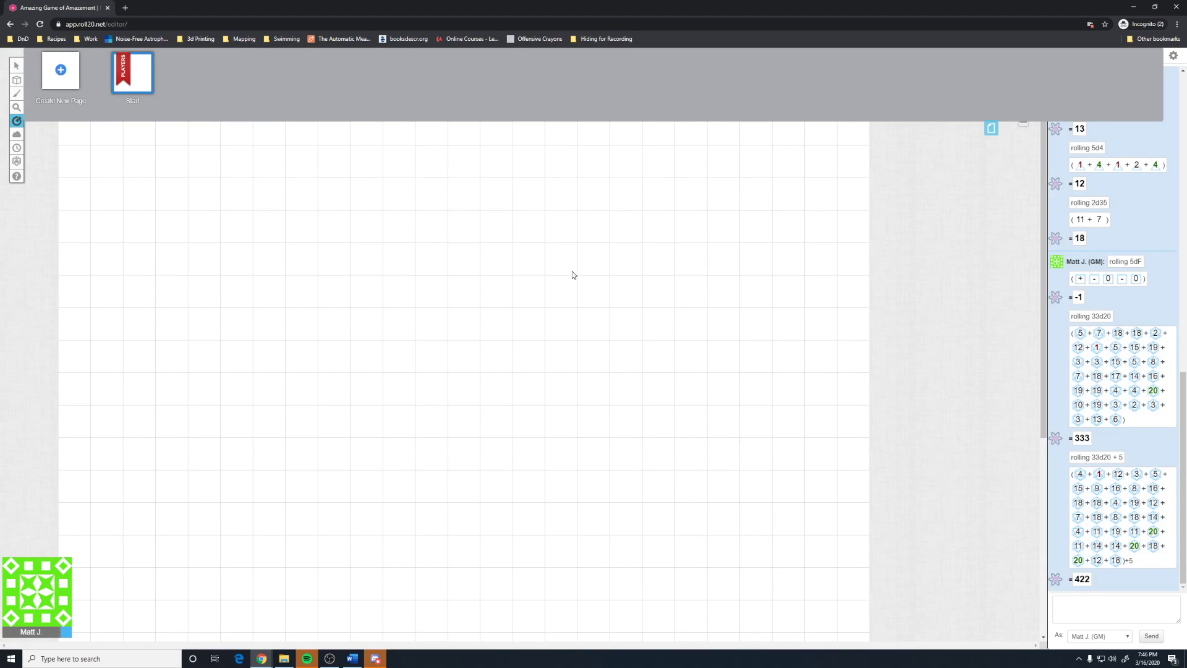
{"action": "left_click", "coordinate": [997, 128]}
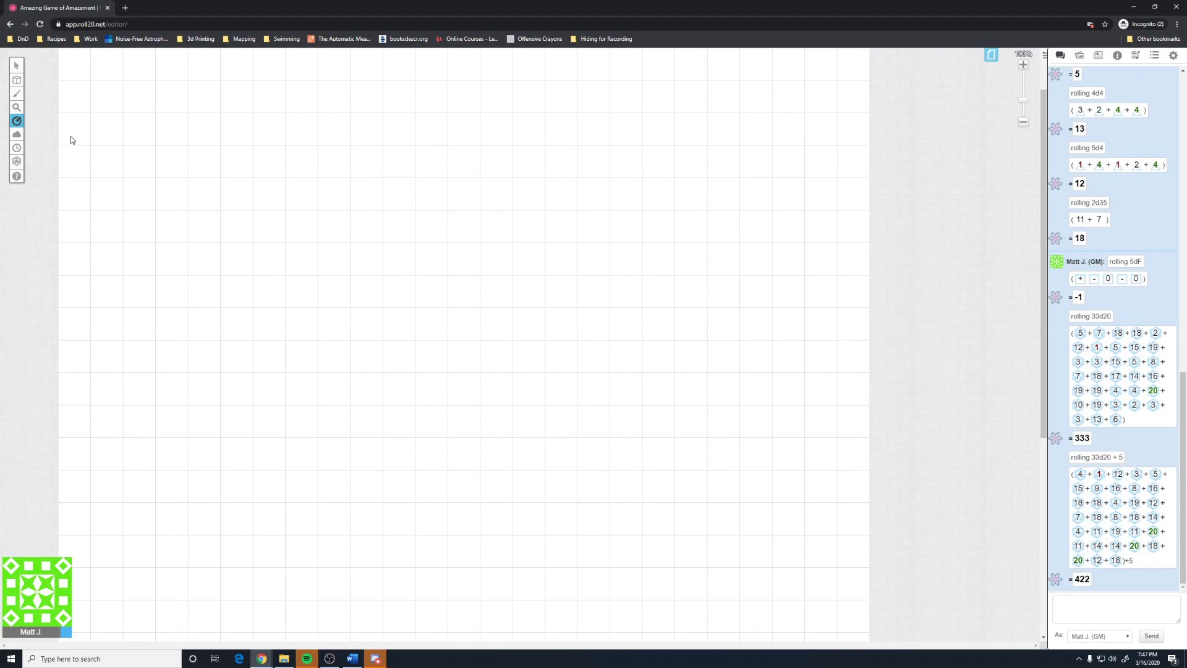
Measure a horizontal distance across the map with Snap to center, and another with Snap to corner
{"action": "mouse_move", "coordinate": [15, 120]}
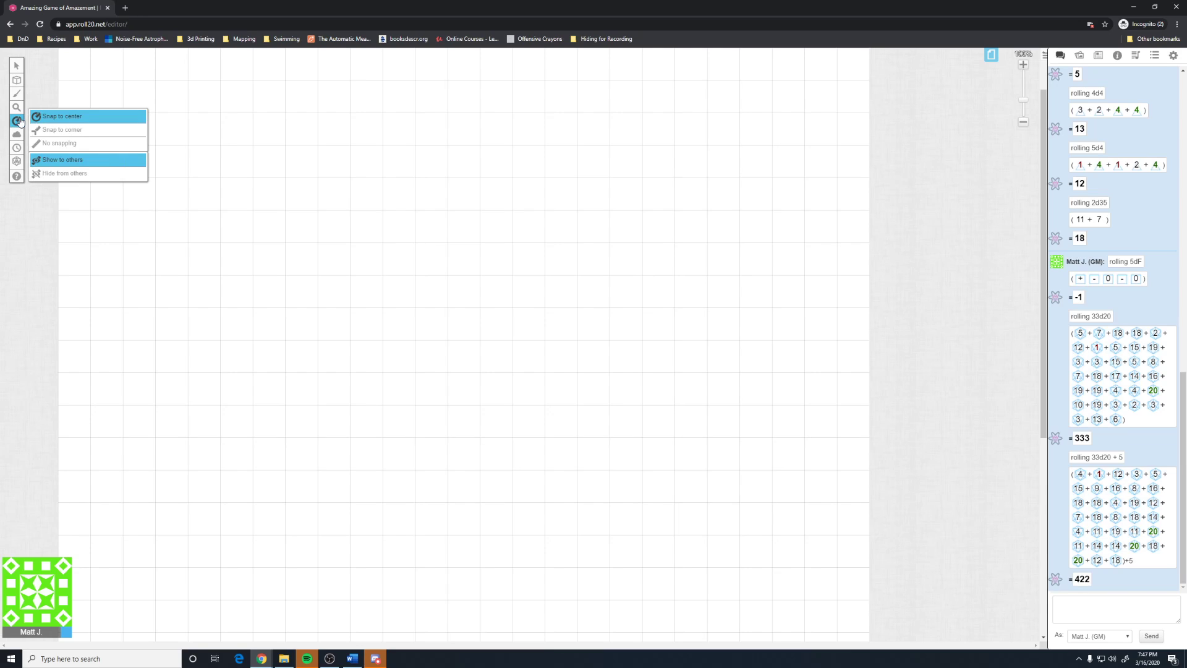
{"action": "left_click", "coordinate": [36, 120]}
{"action": "left_click_drag", "start_coordinate": [106, 258], "coordinate": [309, 262]}
{"action": "mouse_move", "coordinate": [23, 126]}
{"action": "left_click", "coordinate": [65, 129]}
{"action": "left_click_drag", "start_coordinate": [120, 241], "coordinate": [375, 256]}
Measure a diagonal and a horizontal distance on the map with No snapping
{"action": "mouse_move", "coordinate": [19, 130]}
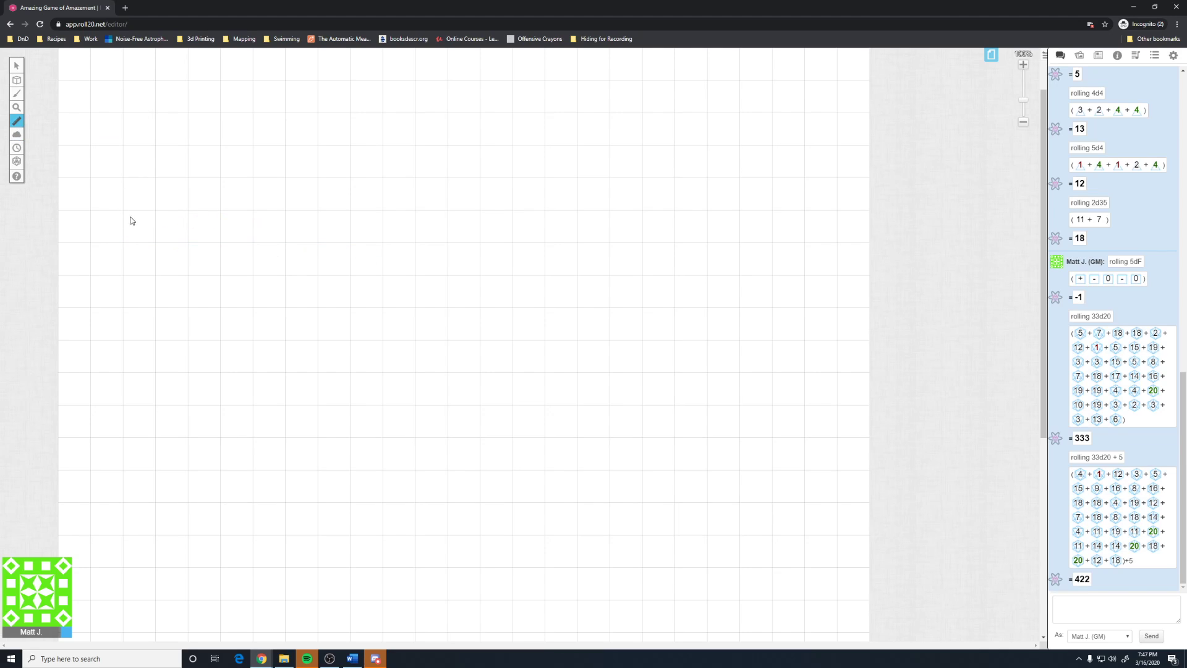
{"action": "left_click_drag", "start_coordinate": [136, 187], "coordinate": [299, 295]}
{"action": "left_click_drag", "start_coordinate": [272, 212], "coordinate": [526, 221]}
Change the player colour to magenta and measure a short horizontal distance with it
{"action": "left_click", "coordinate": [66, 633]}
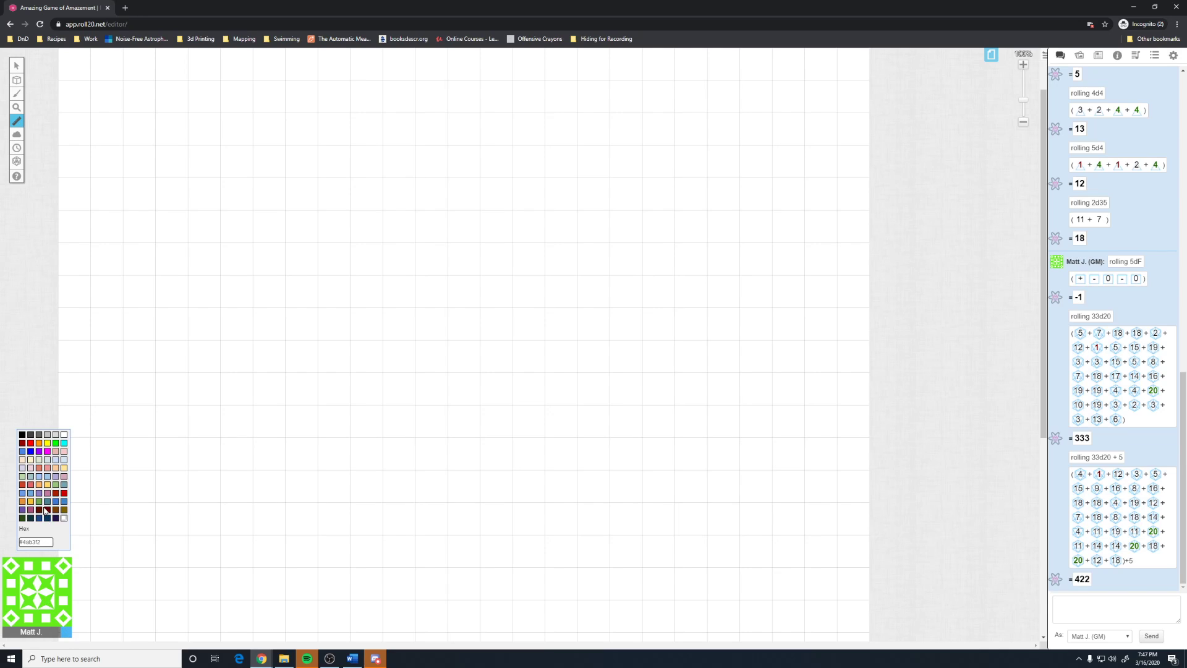
{"action": "left_click", "coordinate": [47, 452]}
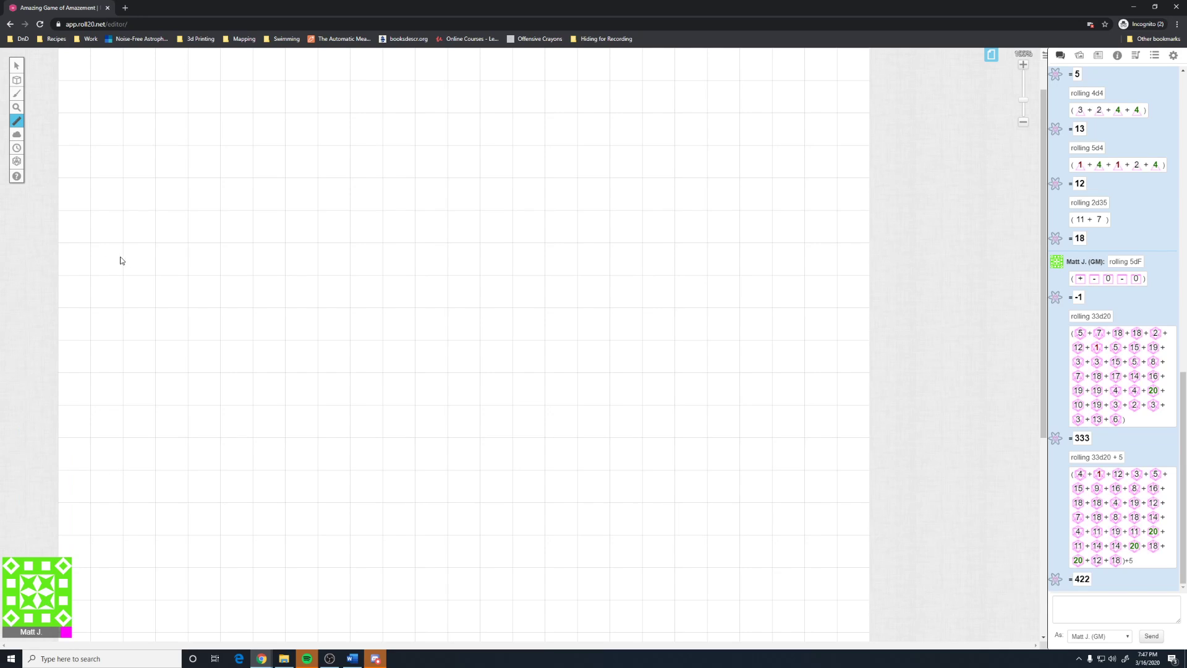
{"action": "left_click_drag", "start_coordinate": [119, 257], "coordinate": [303, 260]}
Zoom the map view to 210%, to 120% and back to 100%, and pan up and down the page
{"action": "mouse_move", "coordinate": [21, 113]}
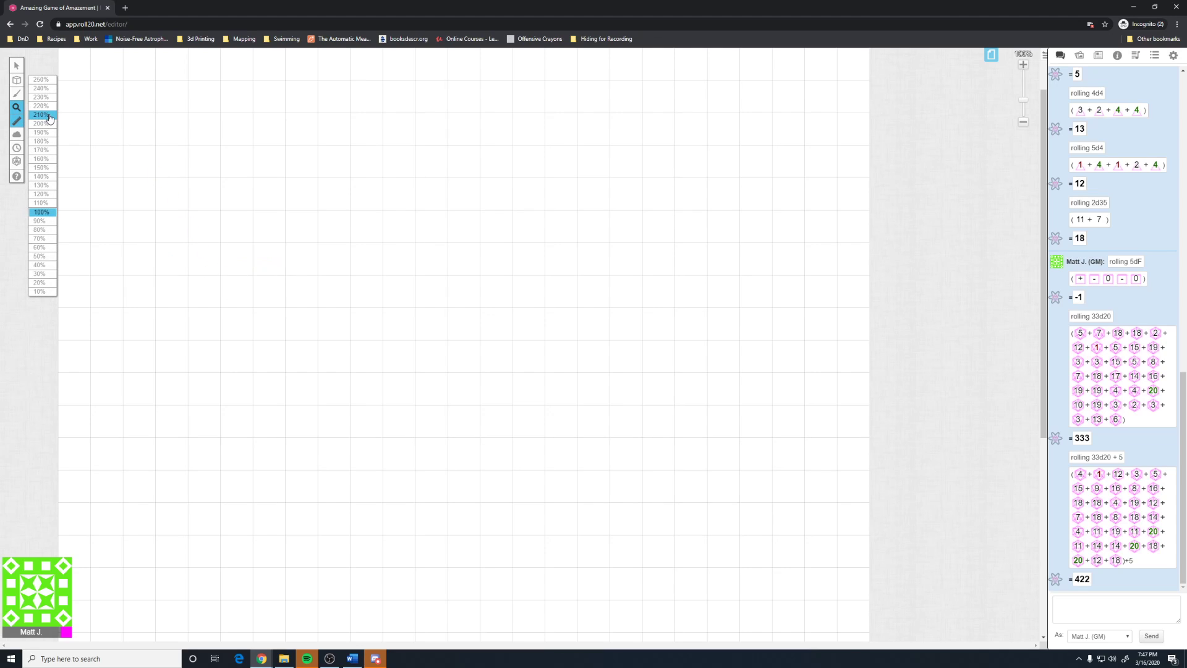
{"action": "left_click", "coordinate": [41, 114]}
{"action": "mouse_move", "coordinate": [18, 108]}
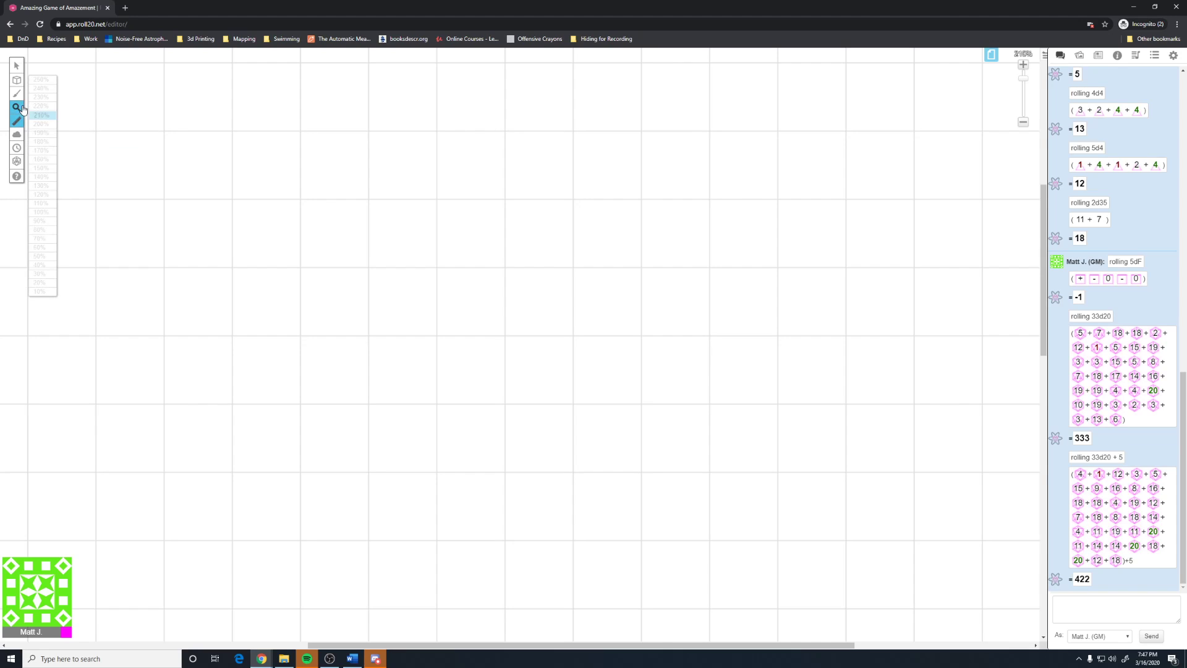
{"action": "left_click", "coordinate": [41, 193]}
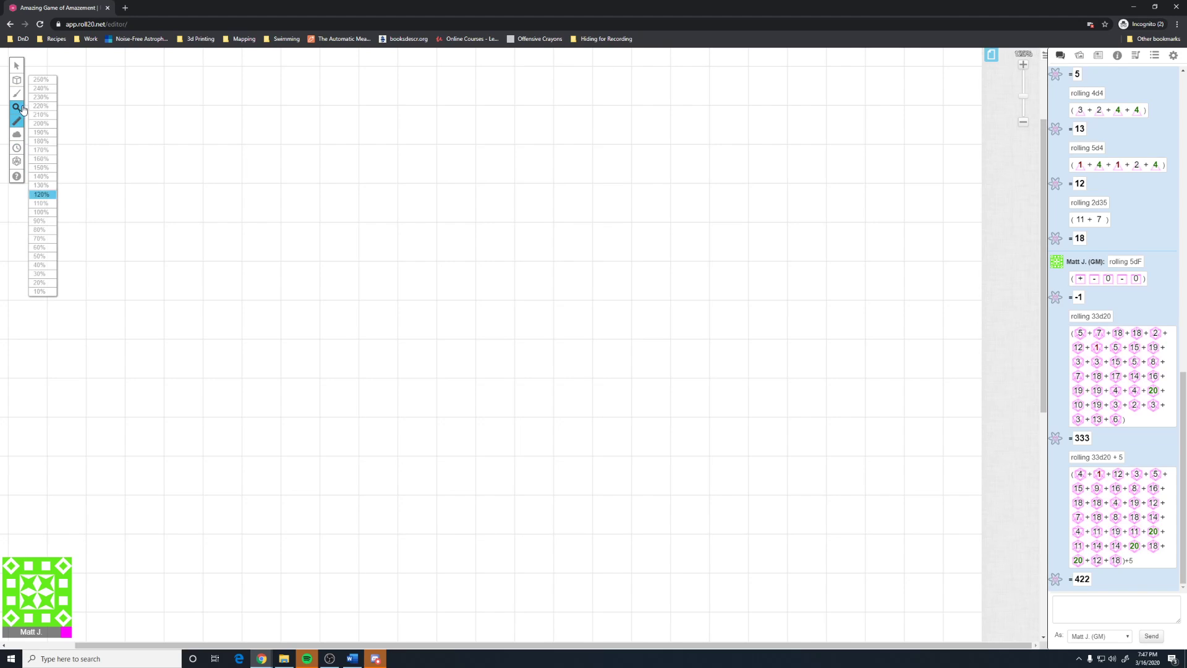
{"action": "left_click", "coordinate": [51, 213]}
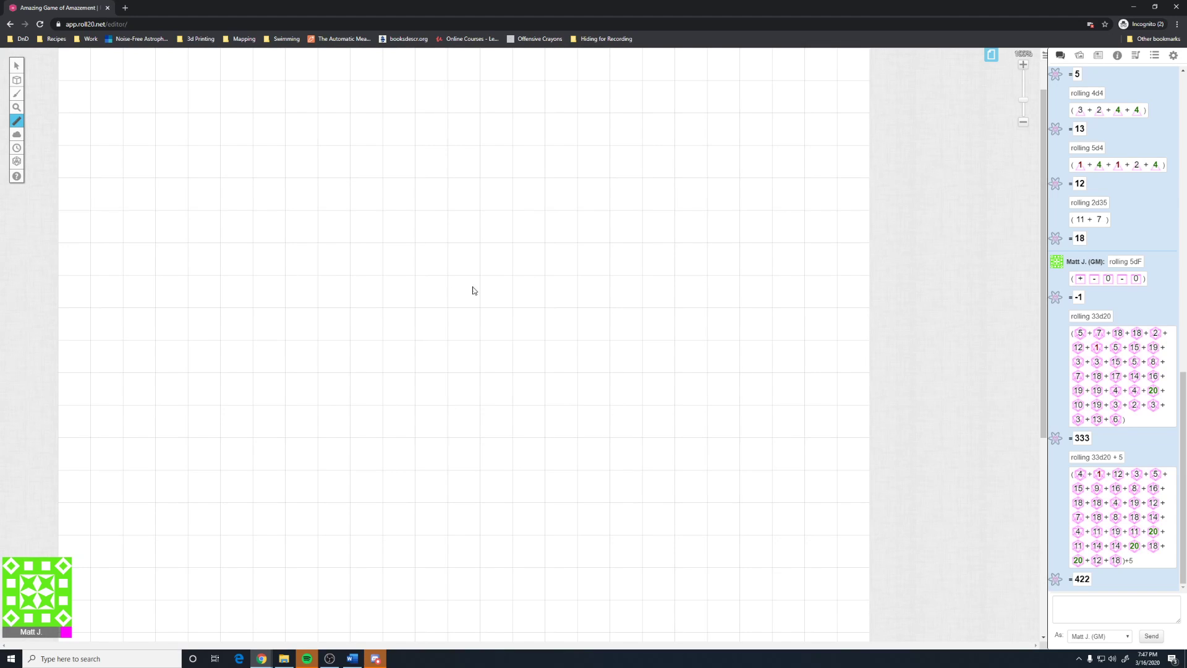
{"action": "scroll", "coordinate": [426, 237], "scroll_direction": "down", "scroll_amount": 5}
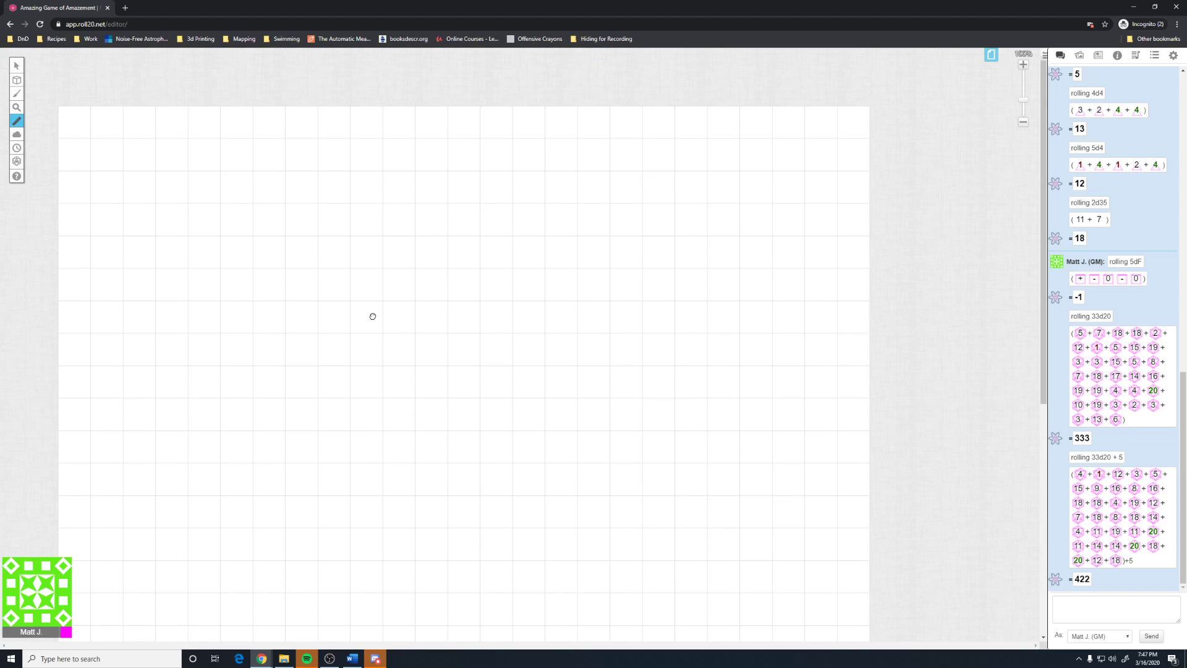
{"action": "scroll", "coordinate": [419, 183], "scroll_direction": "up", "scroll_amount": 3}
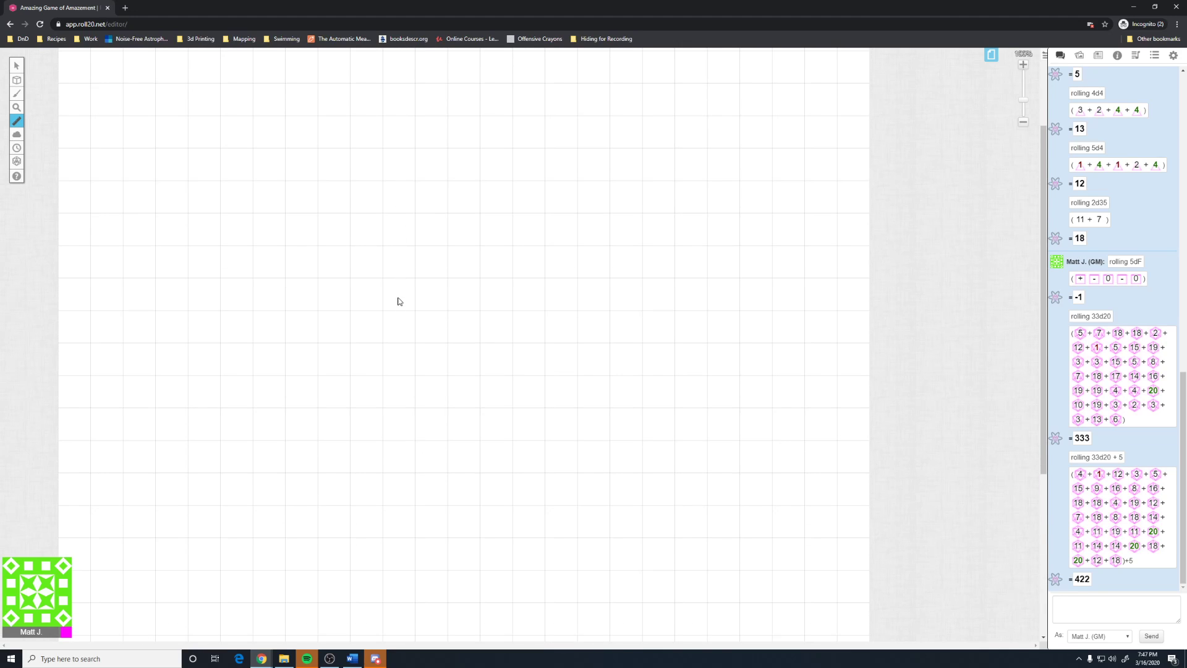
{"action": "scroll", "coordinate": [399, 297], "scroll_direction": "up", "scroll_amount": 2}
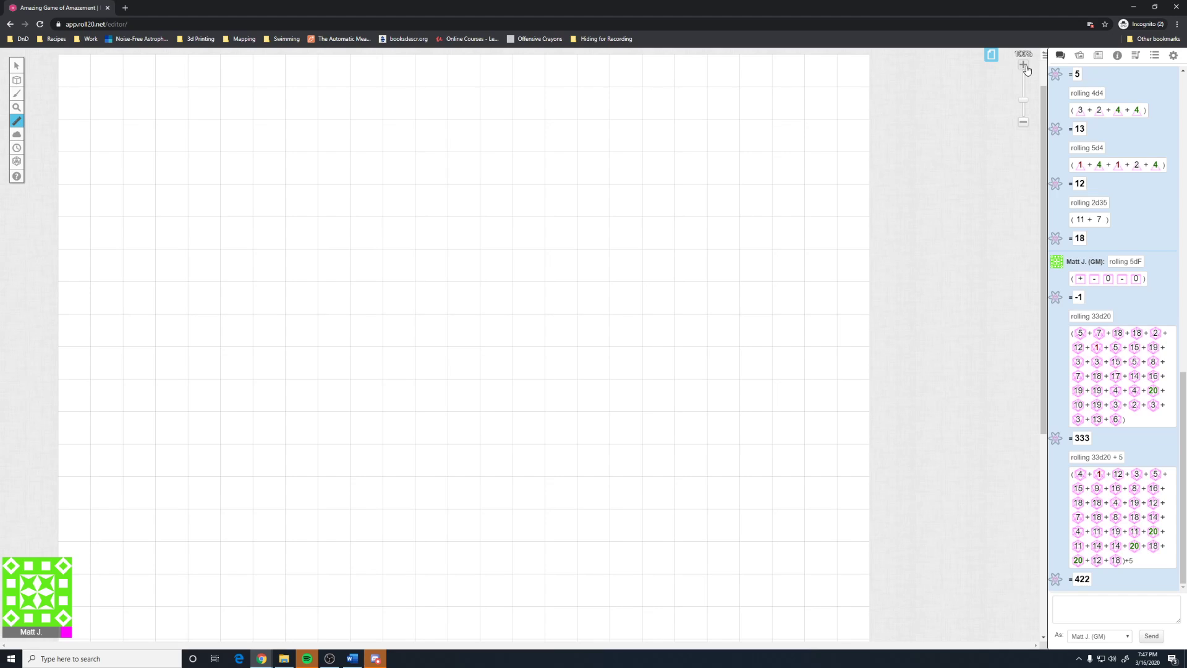
{"action": "scroll", "coordinate": [466, 276], "scroll_direction": "up", "scroll_amount": 2}
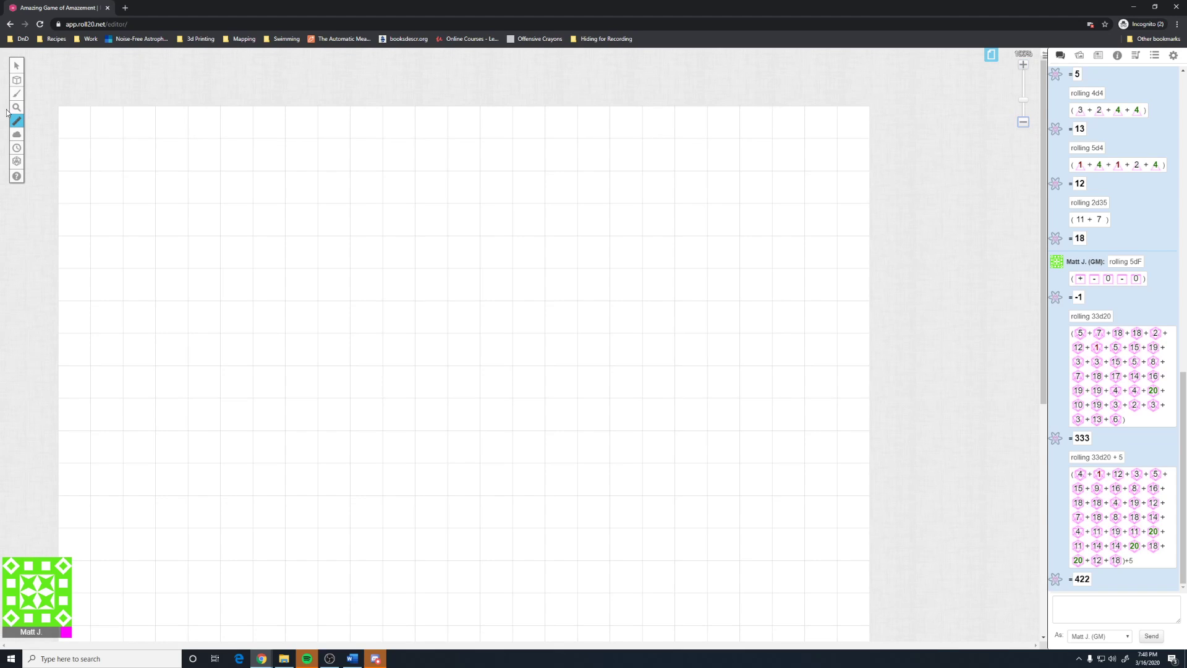
Draw a large freehand loop and the word "Hi" in purple across the upper part of the map
{"action": "left_click", "coordinate": [16, 93]}
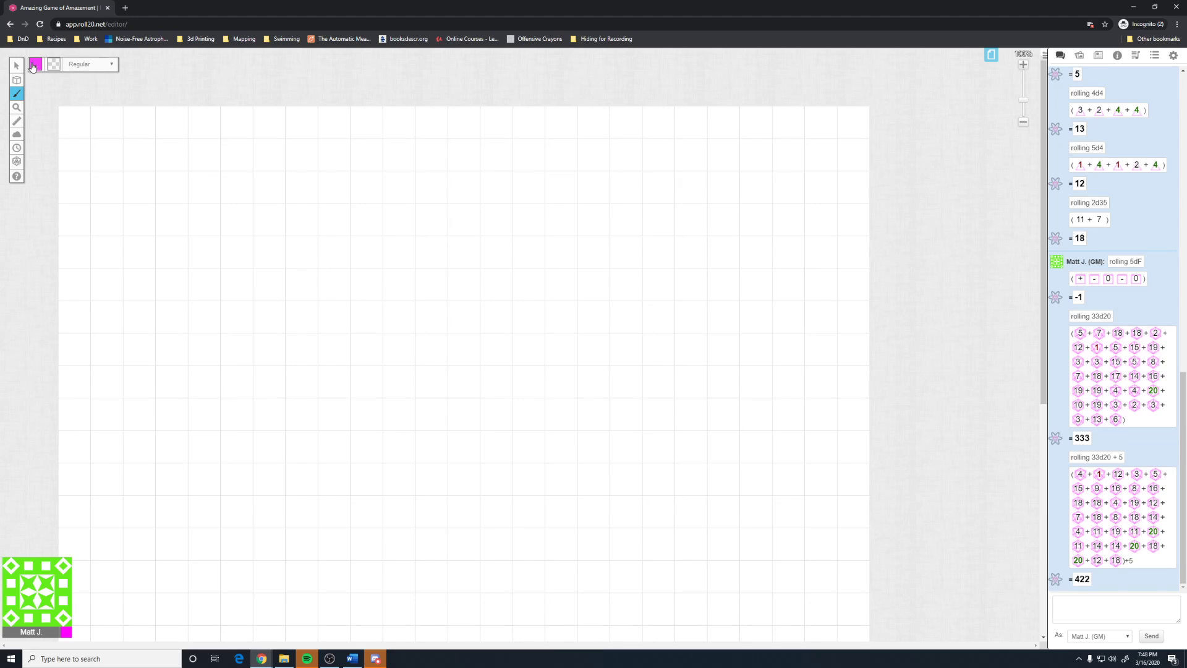
{"action": "left_click", "coordinate": [32, 64]}
{"action": "left_click", "coordinate": [36, 97]}
{"action": "mouse_move", "coordinate": [134, 202]}
{"action": "left_mouse_down"}
{"action": "mouse_move", "coordinate": [340, 321]}
{"action": "mouse_move", "coordinate": [196, 326]}
{"action": "mouse_move", "coordinate": [241, 333]}
{"action": "left_mouse_up"}
{"action": "left_click_drag", "start_coordinate": [480, 173], "coordinate": [523, 365]}
{"action": "left_click_drag", "start_coordinate": [531, 196], "coordinate": [561, 355]}
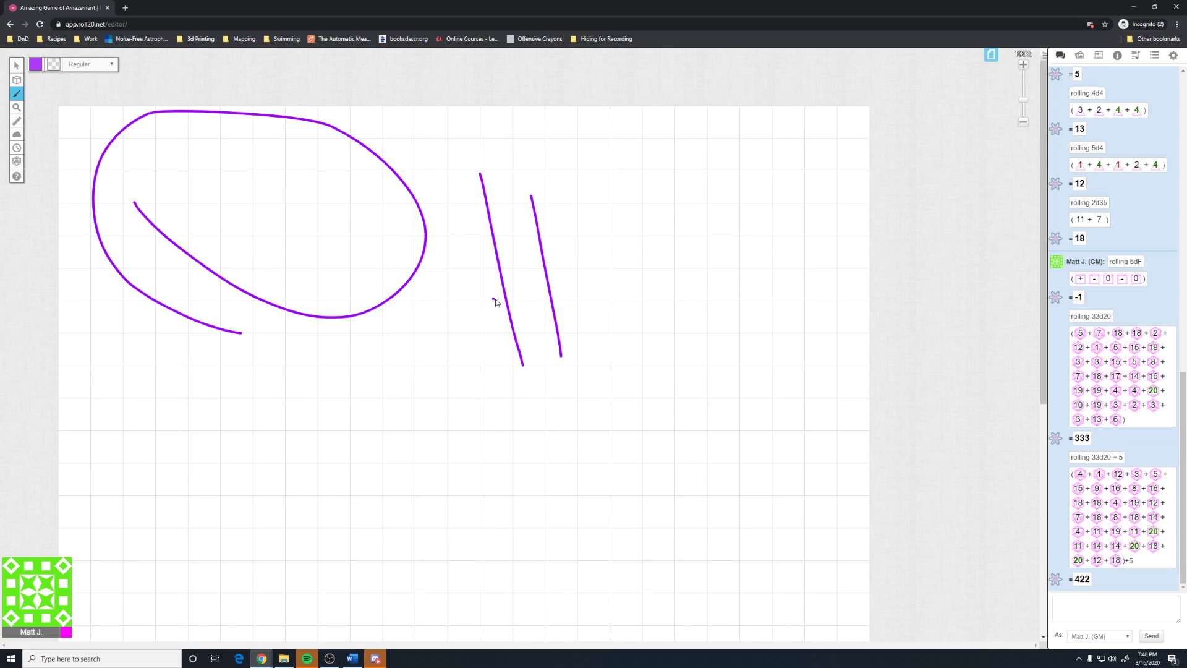
{"action": "mouse_move", "coordinate": [492, 299]}
{"action": "left_mouse_down"}
{"action": "mouse_move", "coordinate": [585, 254]}
{"action": "mouse_move", "coordinate": [626, 326]}
{"action": "left_mouse_up"}
{"action": "left_click", "coordinate": [605, 195]}
Draw three rectangles with a light pink #e6b8af outline in the middle of the map using Draw Shape
{"action": "mouse_move", "coordinate": [15, 95]}
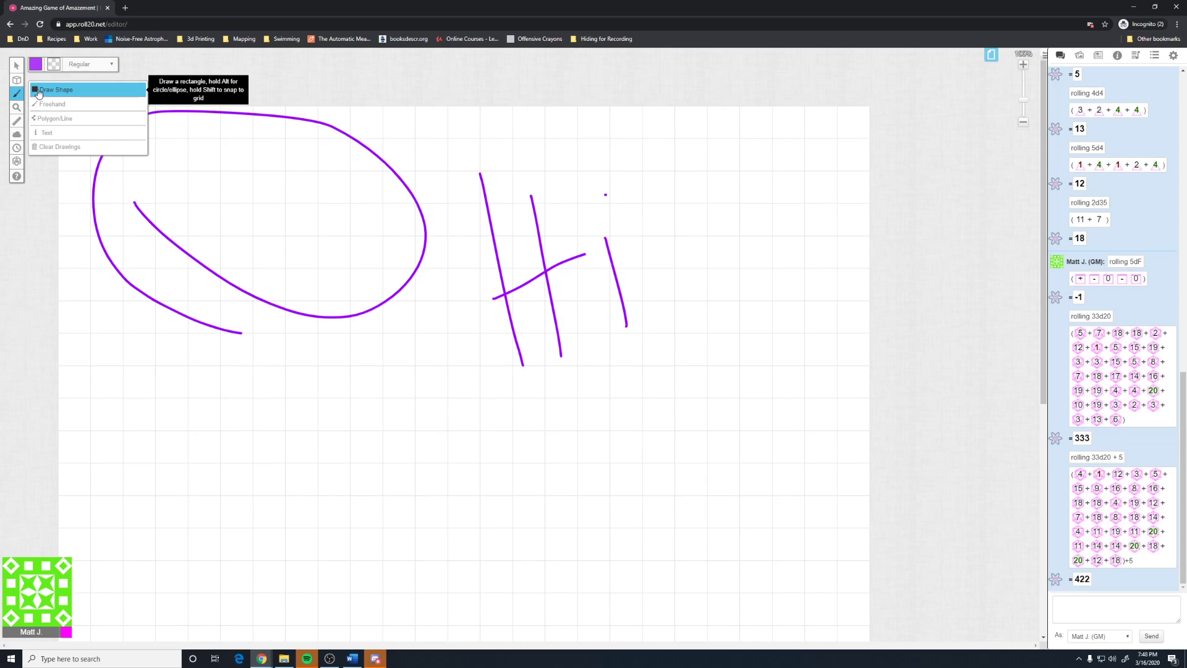
{"action": "left_click", "coordinate": [47, 90]}
{"action": "left_click", "coordinate": [34, 66]}
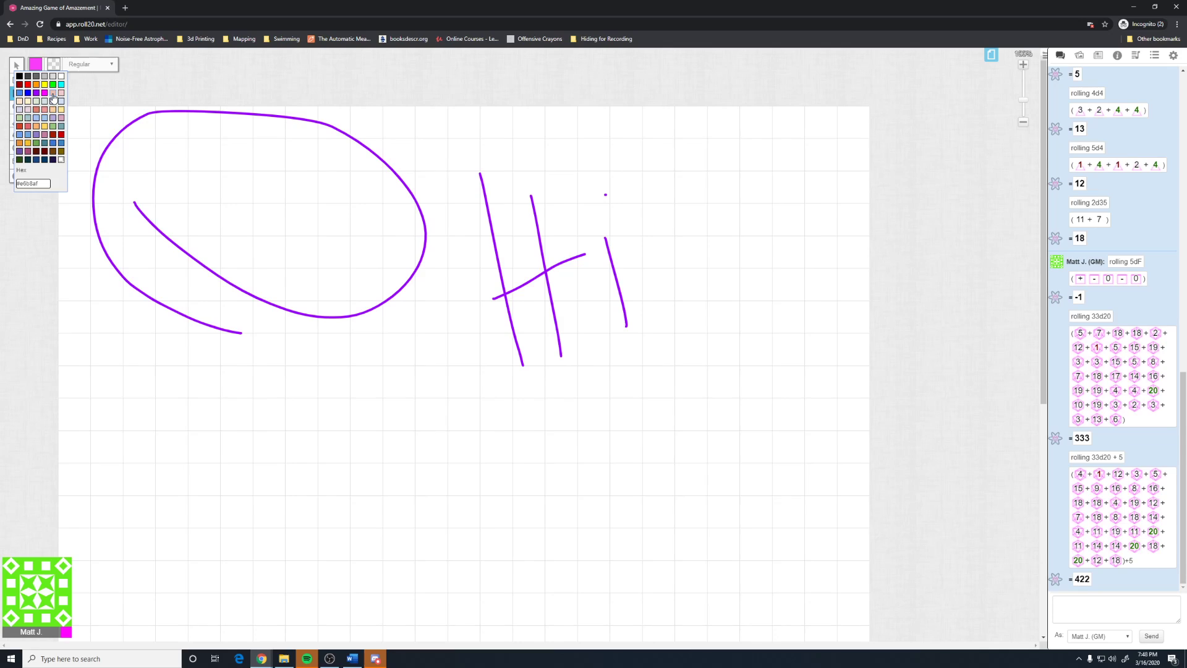
{"action": "left_click", "coordinate": [52, 100]}
{"action": "left_click_drag", "start_coordinate": [220, 269], "coordinate": [454, 461]}
{"action": "left_click_drag", "start_coordinate": [531, 314], "coordinate": [726, 537]}
{"action": "left_click_drag", "start_coordinate": [441, 327], "coordinate": [660, 492]}
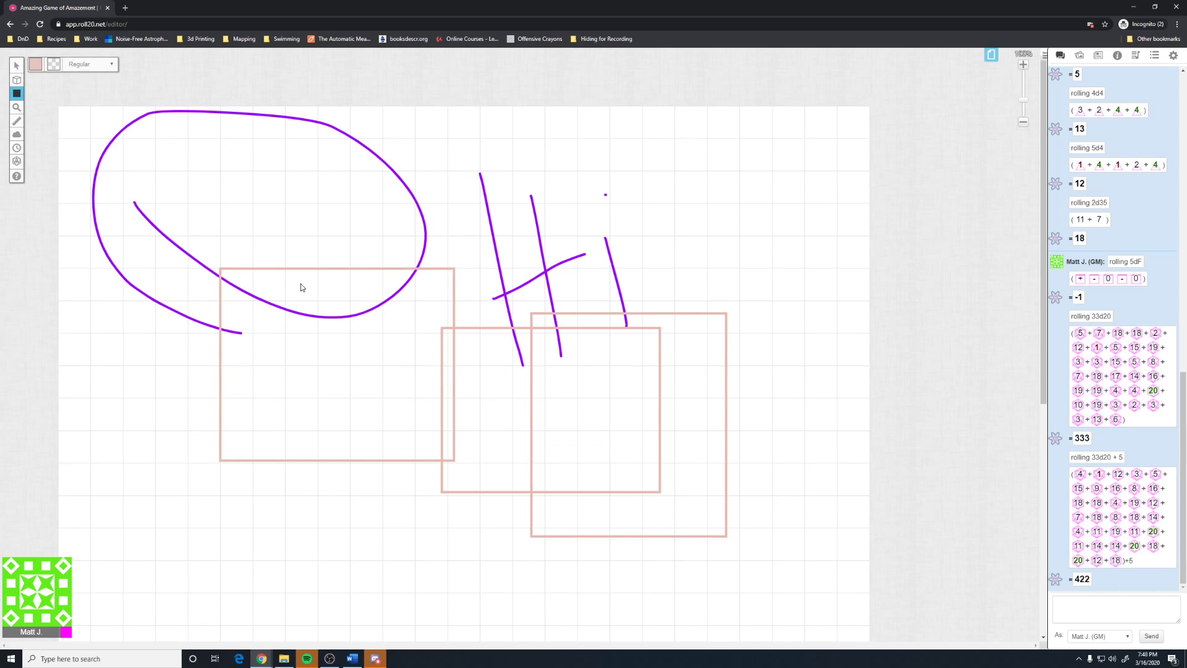
Draw one large rectangle with Extra Large line thickness and a smaller one inside the purple loop with Thin thickness
{"action": "left_click", "coordinate": [87, 64]}
{"action": "left_click", "coordinate": [84, 110]}
{"action": "left_click_drag", "start_coordinate": [137, 277], "coordinate": [480, 523]}
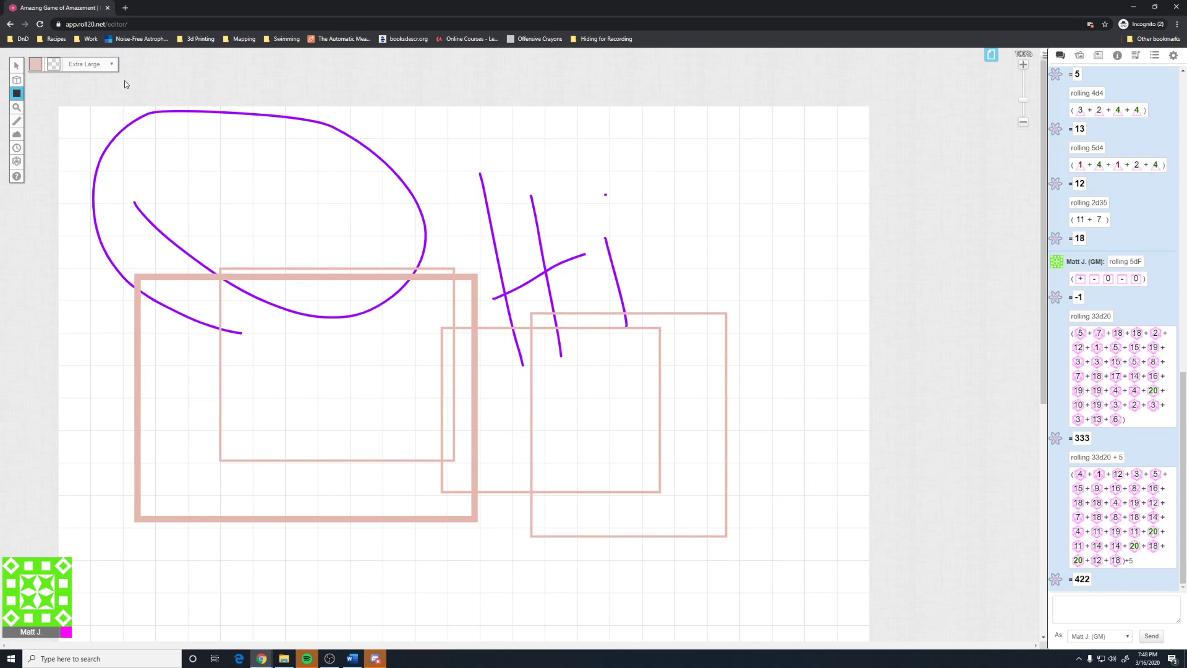
{"action": "left_click", "coordinate": [97, 66]}
{"action": "left_click", "coordinate": [72, 75]}
{"action": "left_click_drag", "start_coordinate": [181, 150], "coordinate": [373, 308]}
Draw a thin rectangle with a brick-red outline over the left side of the purple loop
{"action": "left_click", "coordinate": [34, 66]}
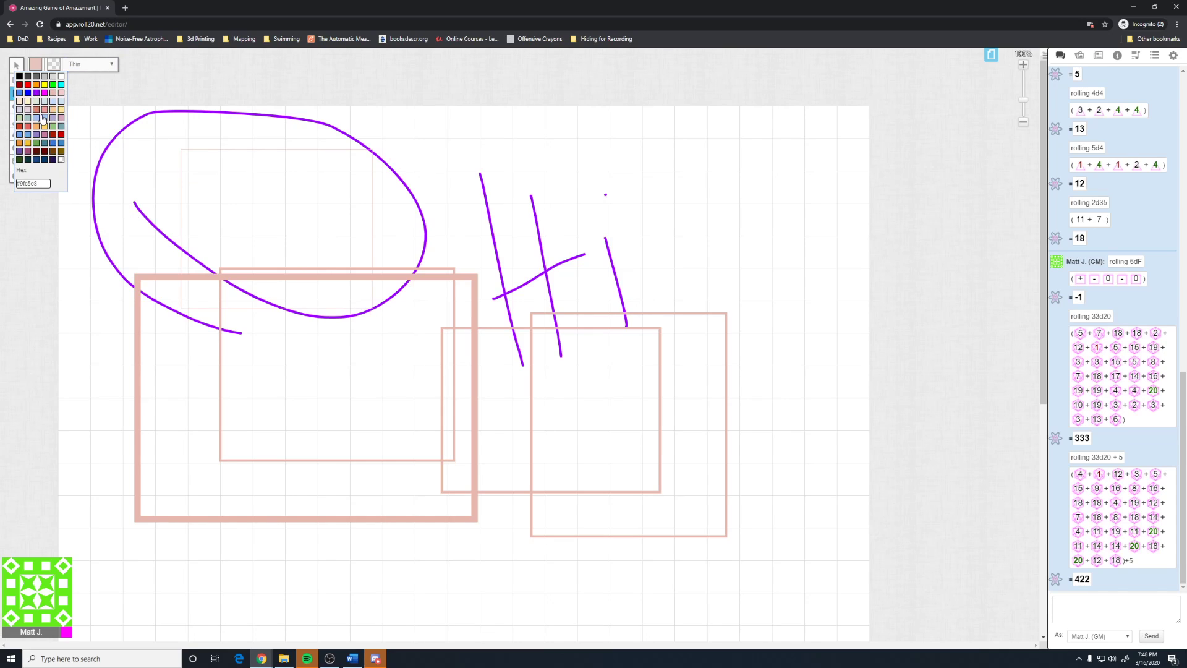
{"action": "left_click", "coordinate": [57, 138]}
{"action": "left_click_drag", "start_coordinate": [87, 160], "coordinate": [225, 320]}
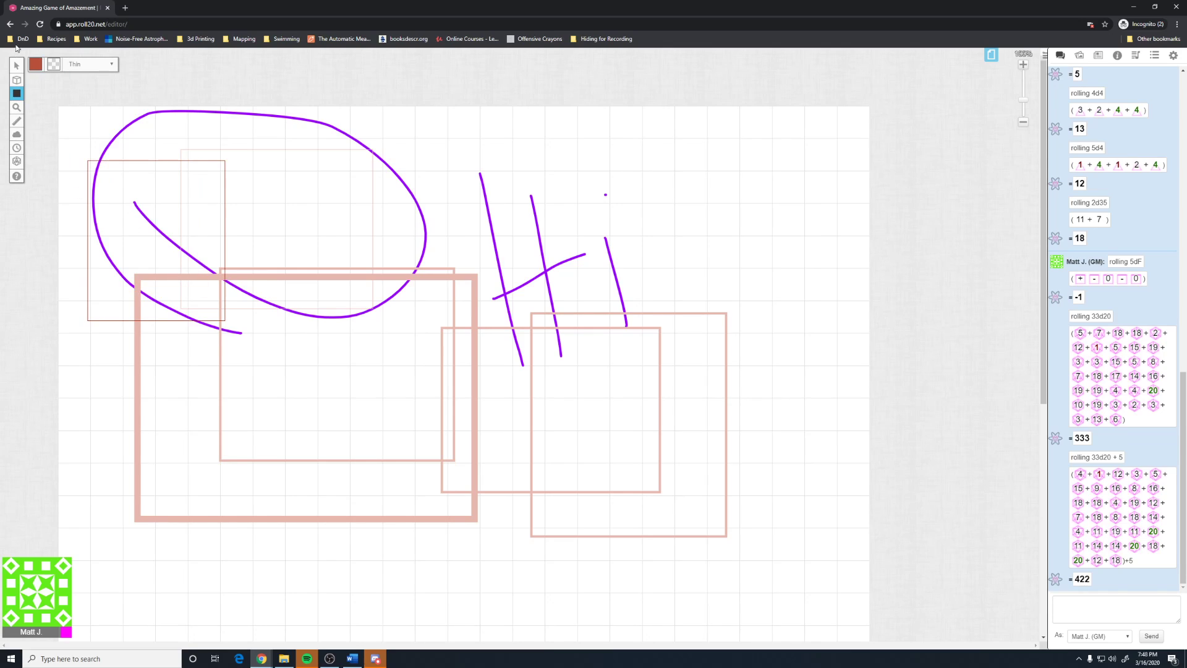
Set a light blue-grey fill colour and draw five filled rectangles across the map
{"action": "left_click", "coordinate": [54, 64]}
{"action": "left_click", "coordinate": [45, 102]}
{"action": "left_click_drag", "start_coordinate": [192, 126], "coordinate": [358, 256]}
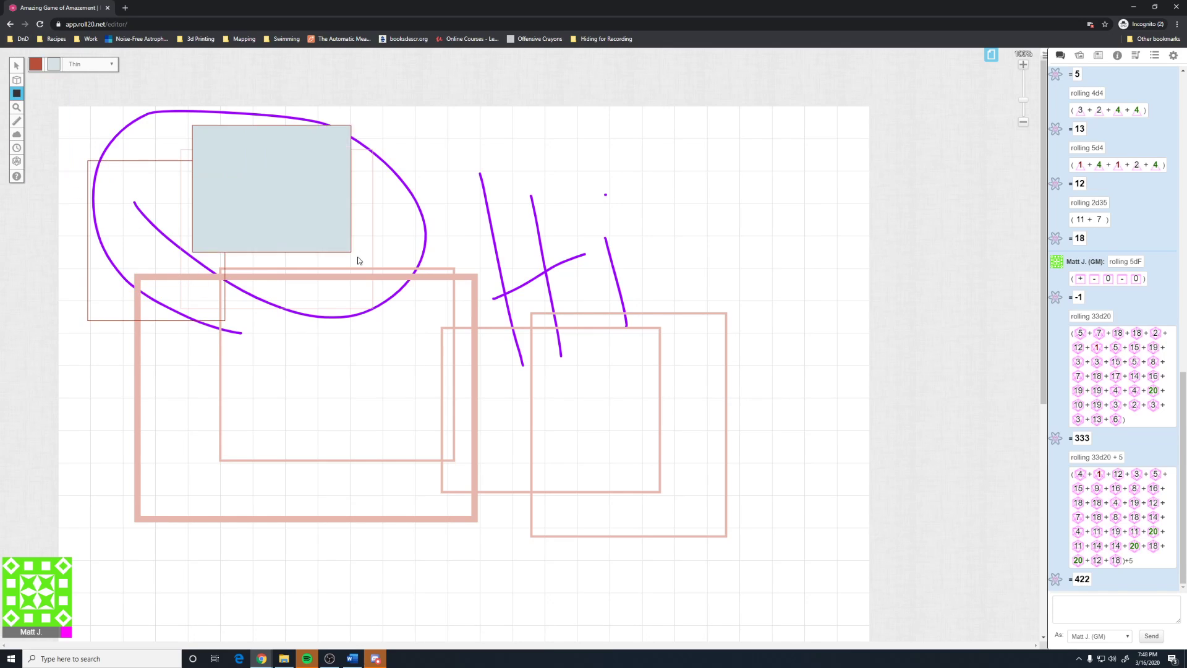
{"action": "left_click_drag", "start_coordinate": [399, 137], "coordinate": [555, 287]}
{"action": "left_click_drag", "start_coordinate": [307, 339], "coordinate": [449, 490]}
{"action": "left_click_drag", "start_coordinate": [566, 340], "coordinate": [688, 457]}
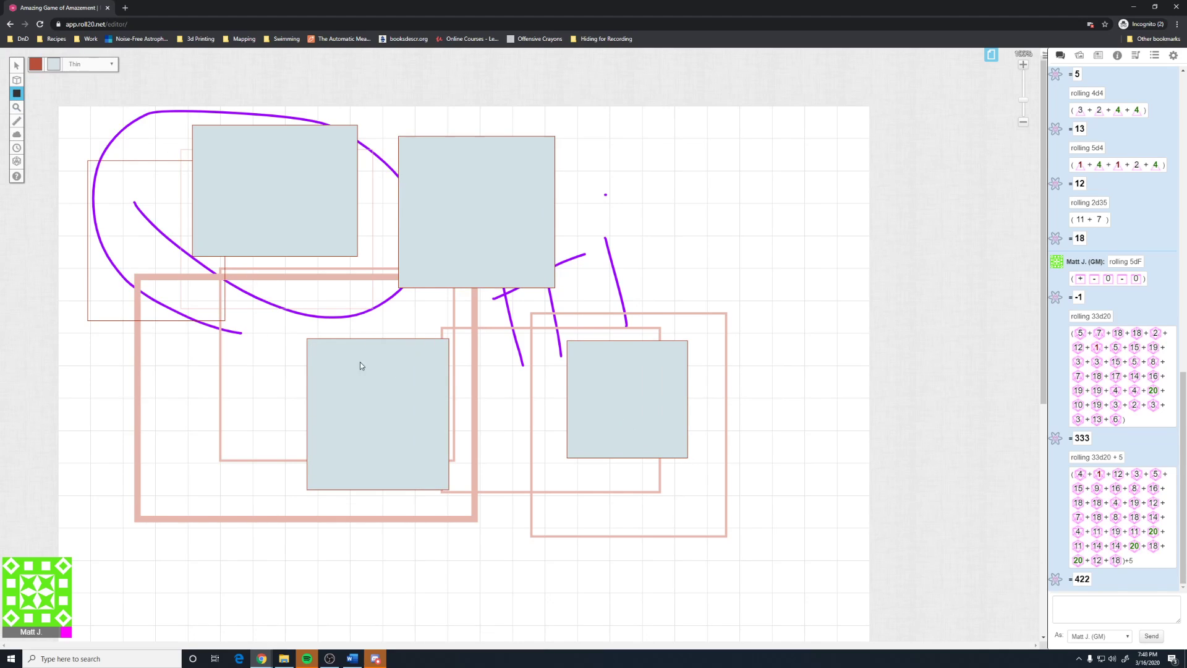
{"action": "left_click_drag", "start_coordinate": [642, 112], "coordinate": [843, 300]}
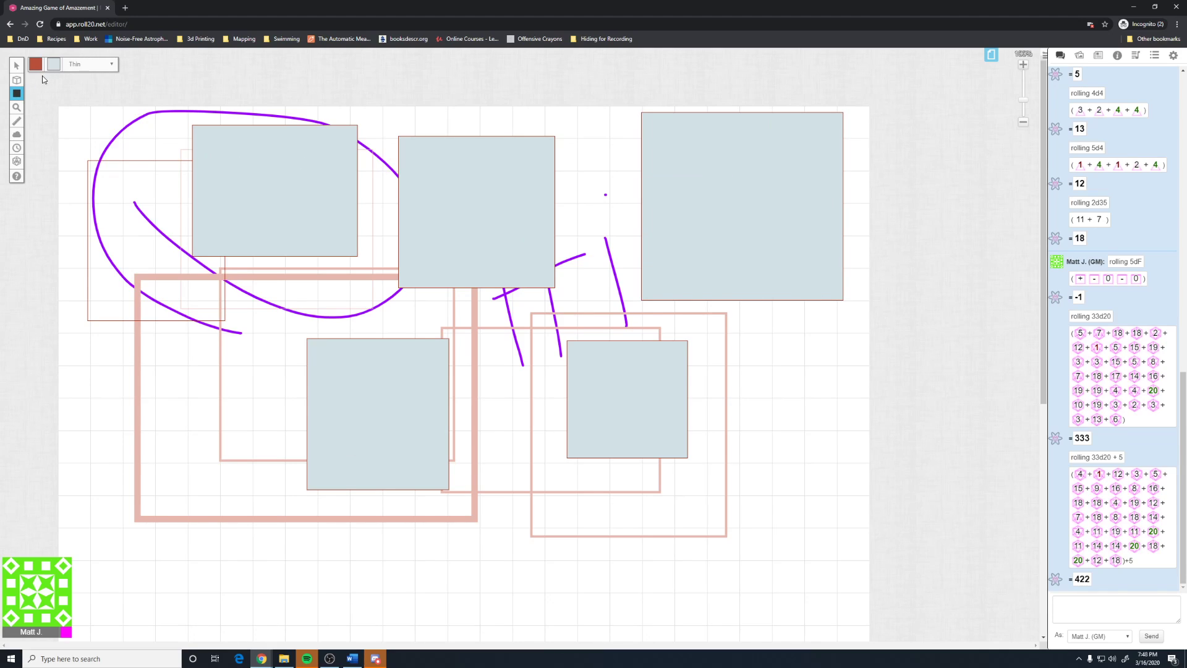
Draw a short slanted black line at the lower edge of the upper-right filled rectangle using Polygon/Line
{"action": "mouse_move", "coordinate": [17, 95]}
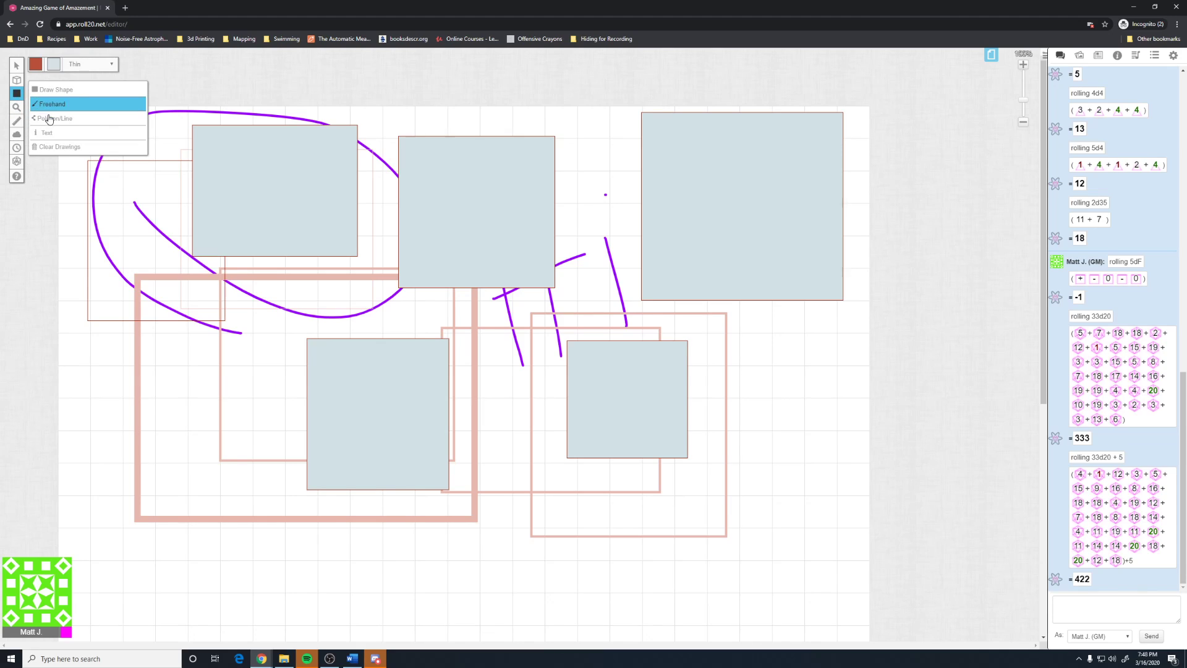
{"action": "left_click", "coordinate": [49, 119]}
{"action": "left_click", "coordinate": [36, 63]}
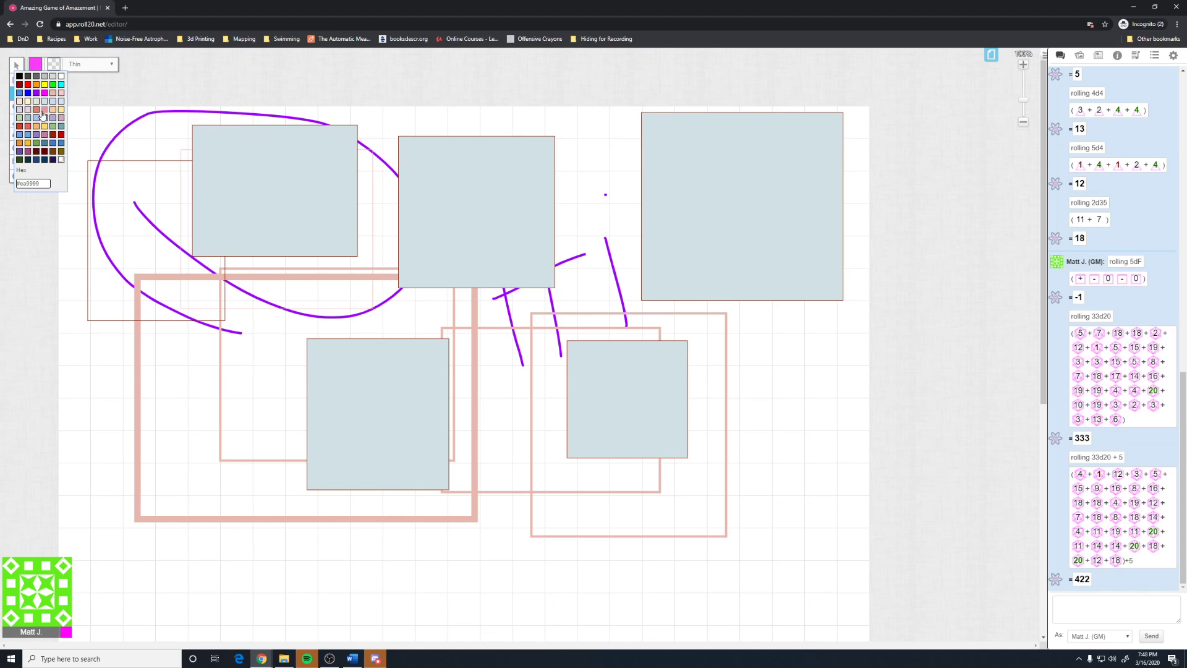
{"action": "left_click", "coordinate": [20, 76]}
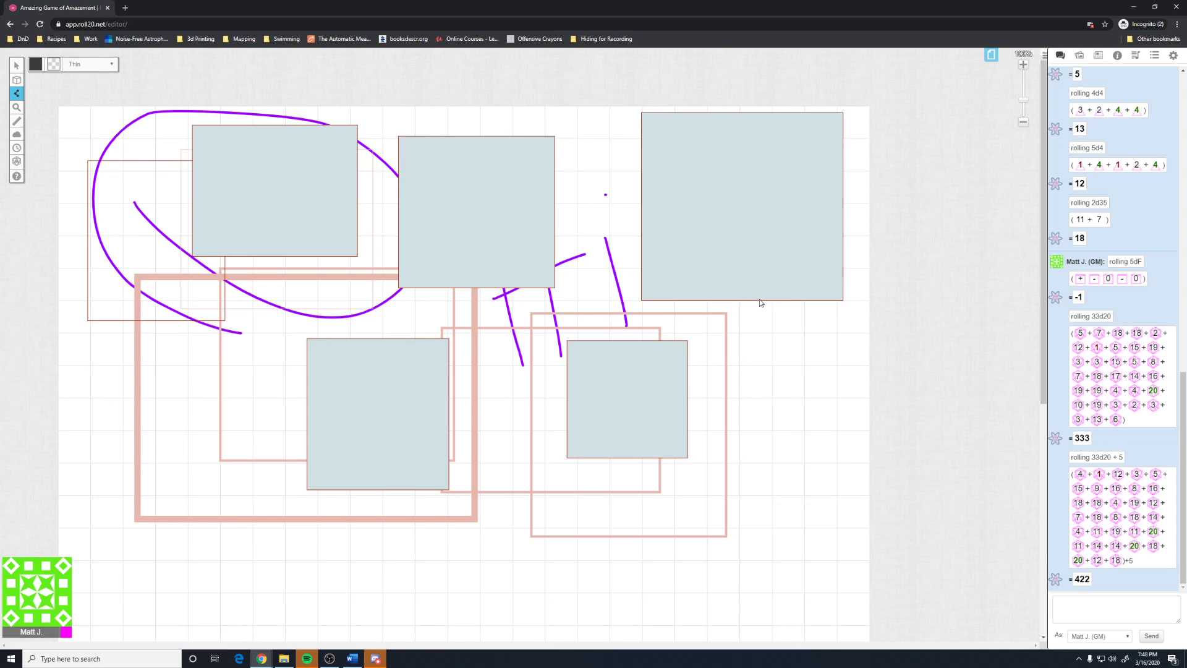
{"action": "left_click", "coordinate": [726, 281]}
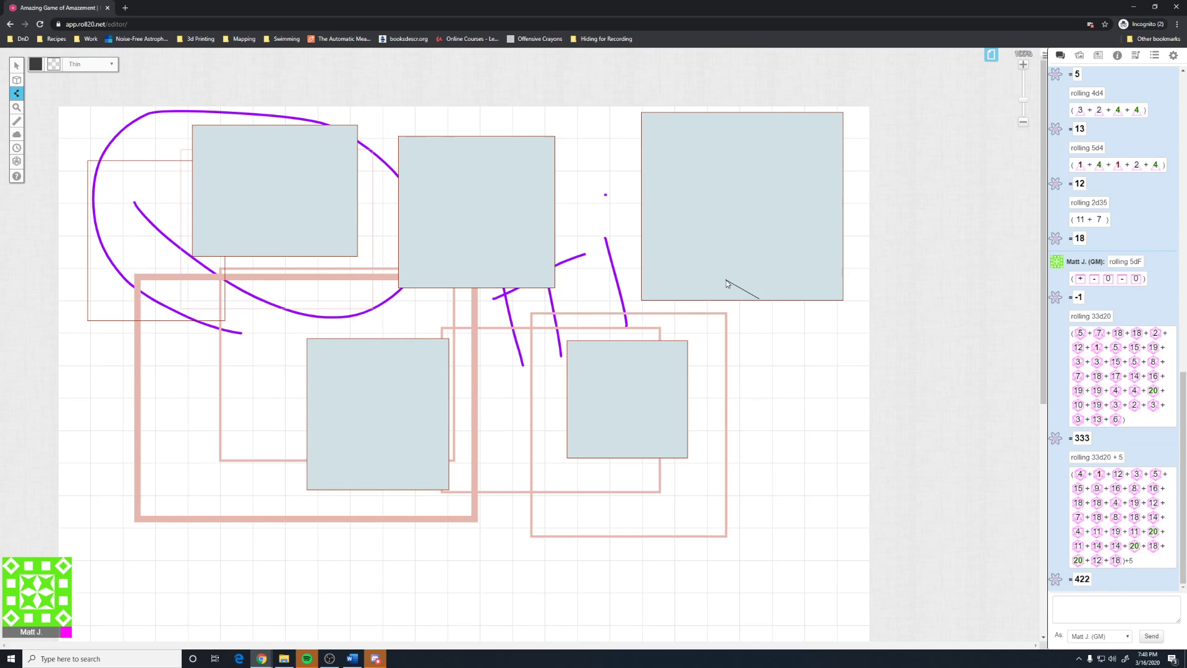
Draw a black three-sided box against the upper edge of the upper-right filled rectangle and finish the line
{"action": "left_click", "coordinate": [696, 114]}
{"action": "key", "text": "ctrl+z"}
{"action": "left_click", "coordinate": [698, 149]}
{"action": "left_click", "coordinate": [766, 150]}
{"action": "left_click", "coordinate": [765, 119]}
{"action": "left_click", "coordinate": [764, 113]}
{"action": "right_click", "coordinate": [764, 113]}
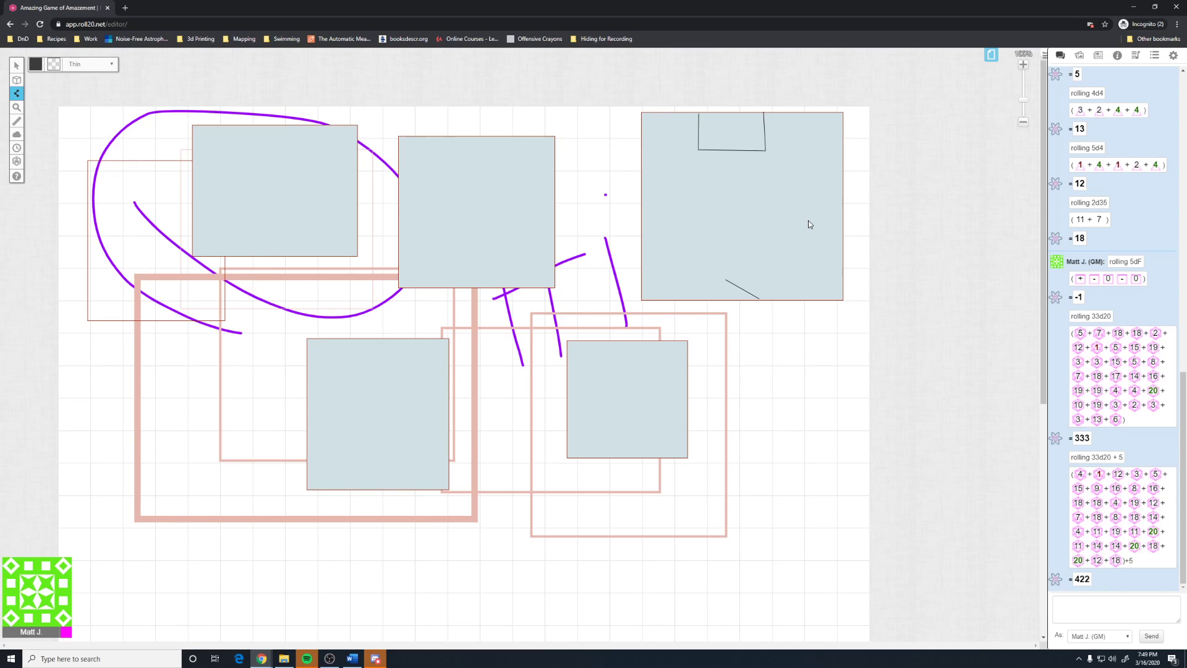
Set the line colour to red and draw an angular multi-segment line at the upper-right rectangle's right edge
{"action": "left_click", "coordinate": [36, 65]}
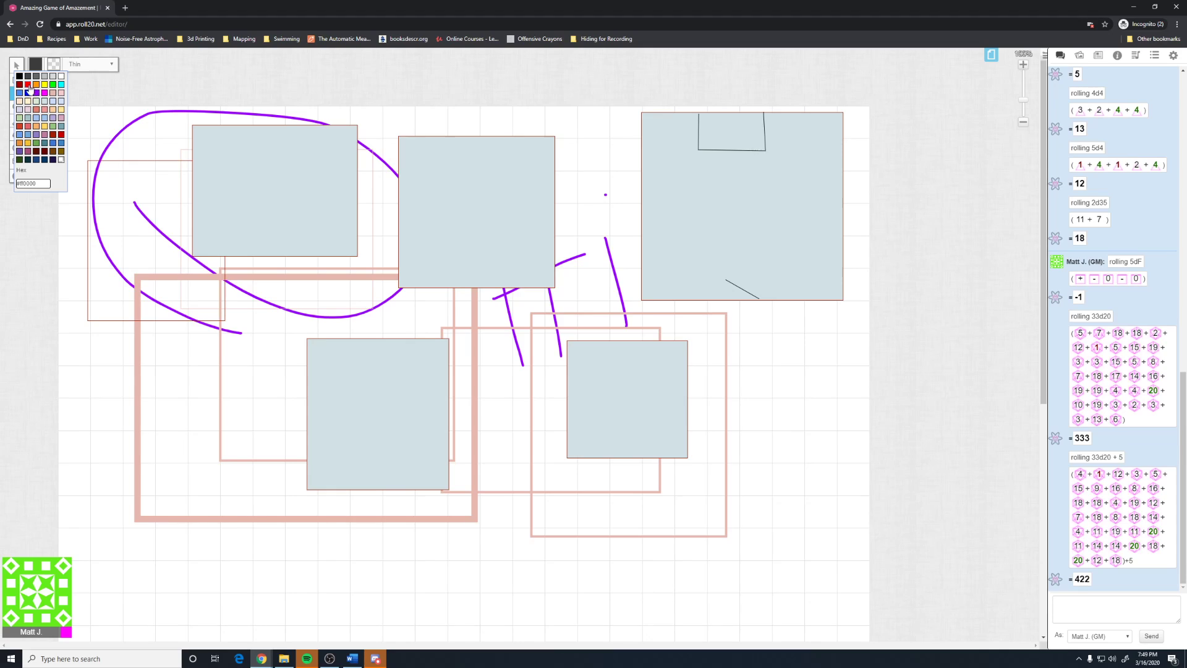
{"action": "left_click", "coordinate": [26, 89]}
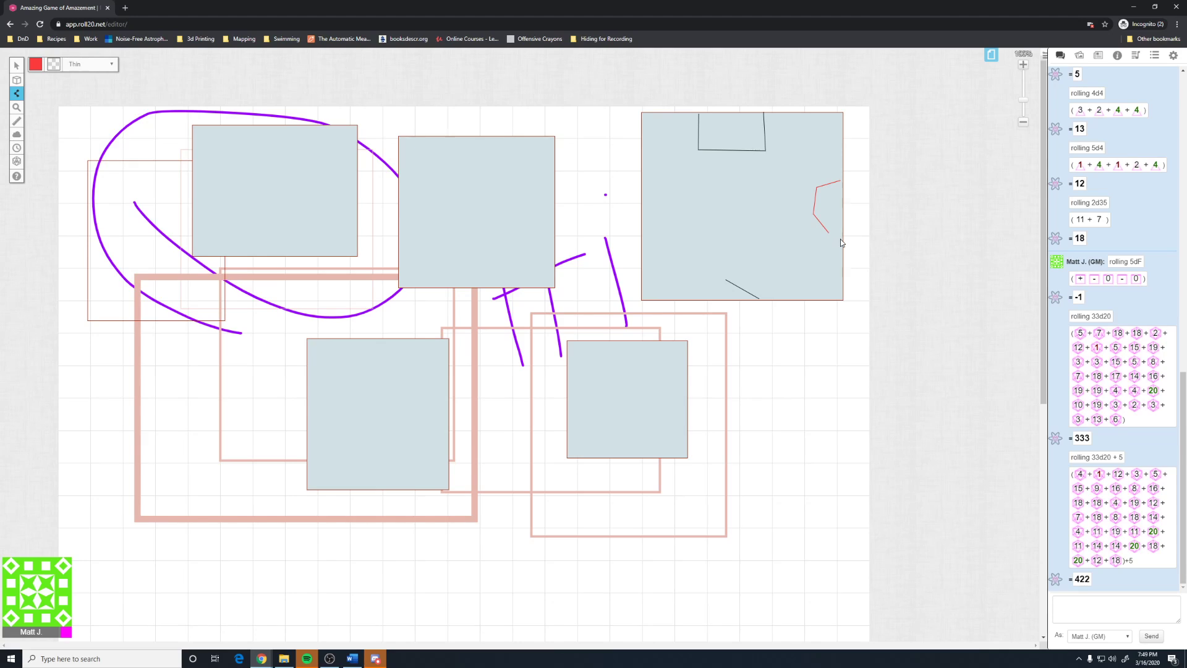
{"action": "left_click", "coordinate": [38, 69]}
Choose the Freehand tool, set the line colour to green and draw a thin X inside the upper-right filled rectangle
{"action": "left_click", "coordinate": [14, 94]}
{"action": "mouse_move", "coordinate": [15, 94]}
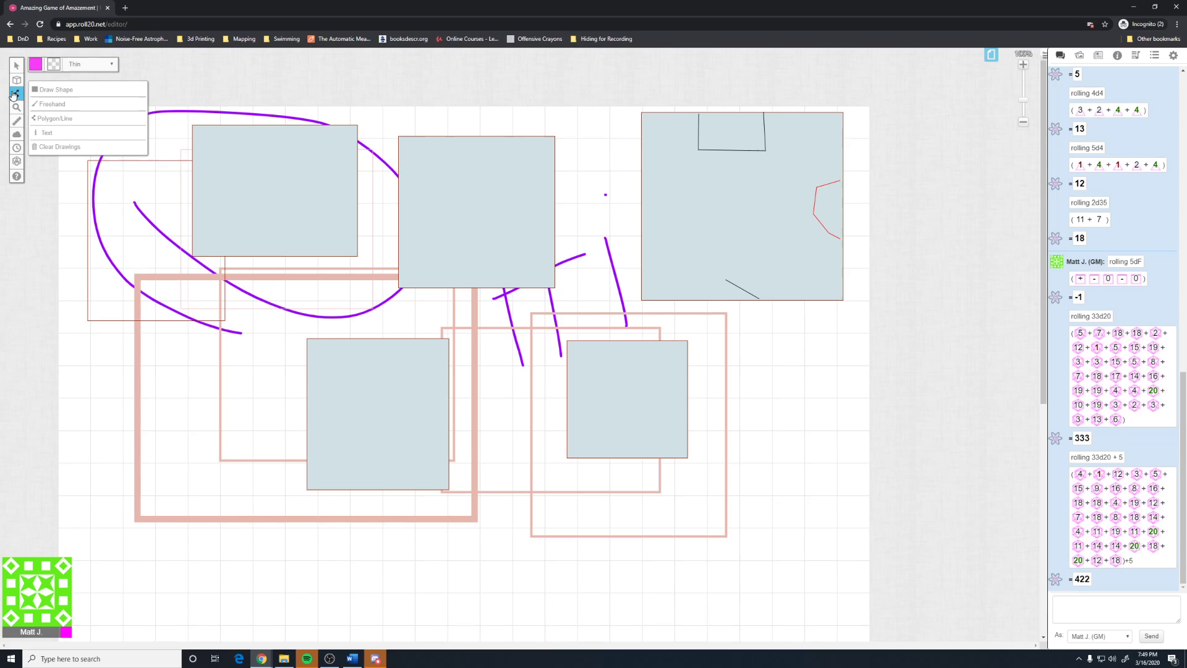
{"action": "left_click", "coordinate": [35, 65]}
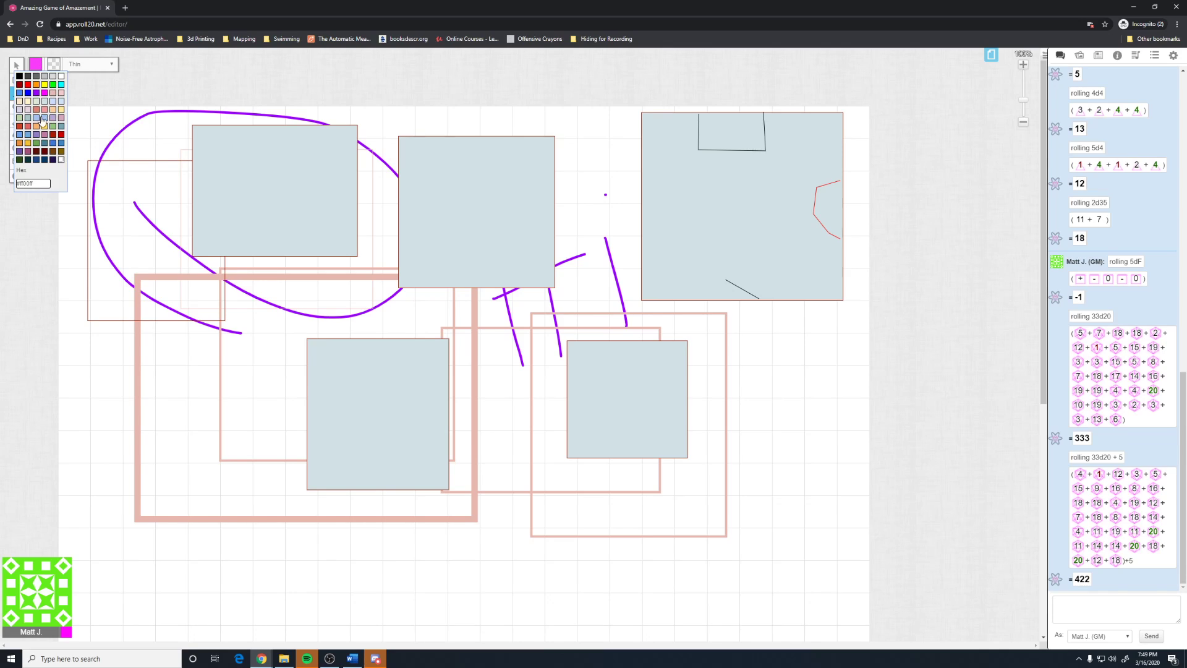
{"action": "left_click", "coordinate": [35, 142]}
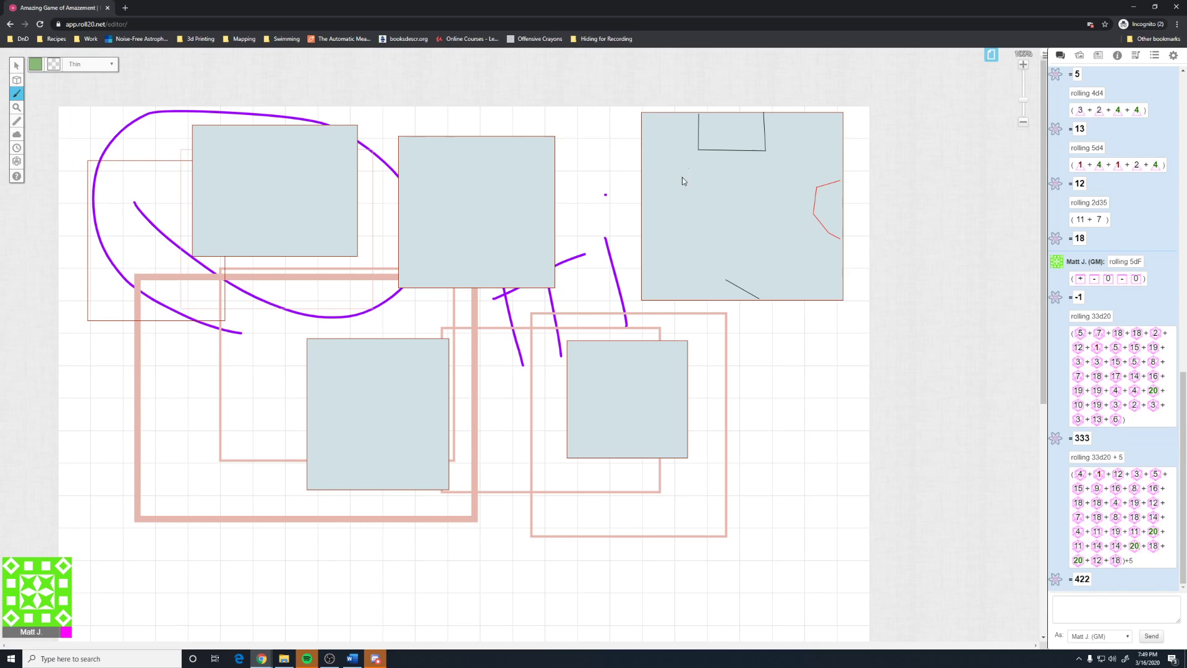
Set the line width to Extra Large and draw six green freehand X marks inside the upper-right filled rectangle
{"action": "left_click", "coordinate": [92, 65]}
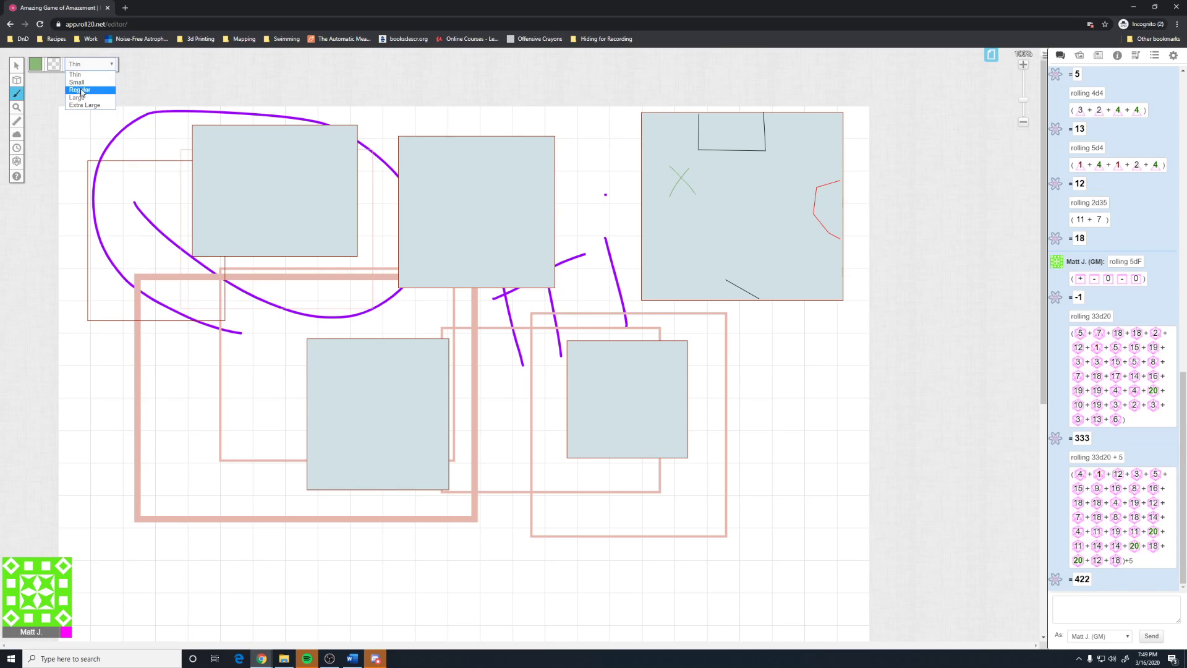
{"action": "left_click", "coordinate": [84, 106]}
{"action": "left_click_drag", "start_coordinate": [691, 168], "coordinate": [667, 196]}
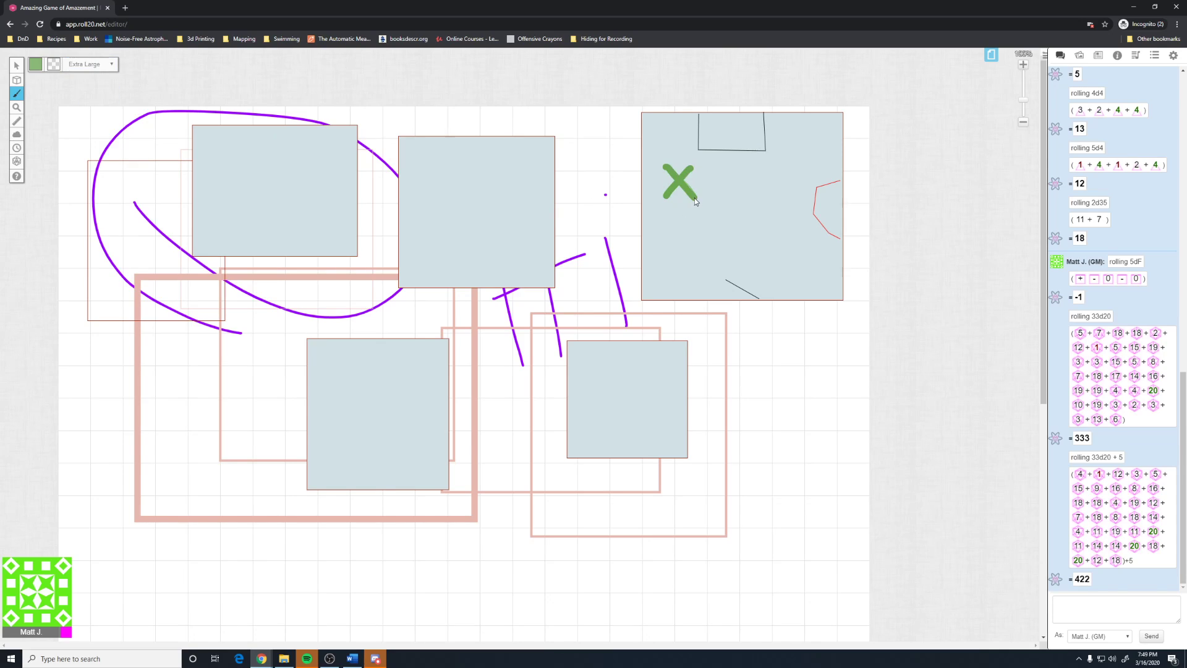
{"action": "left_click_drag", "start_coordinate": [751, 175], "coordinate": [735, 187]}
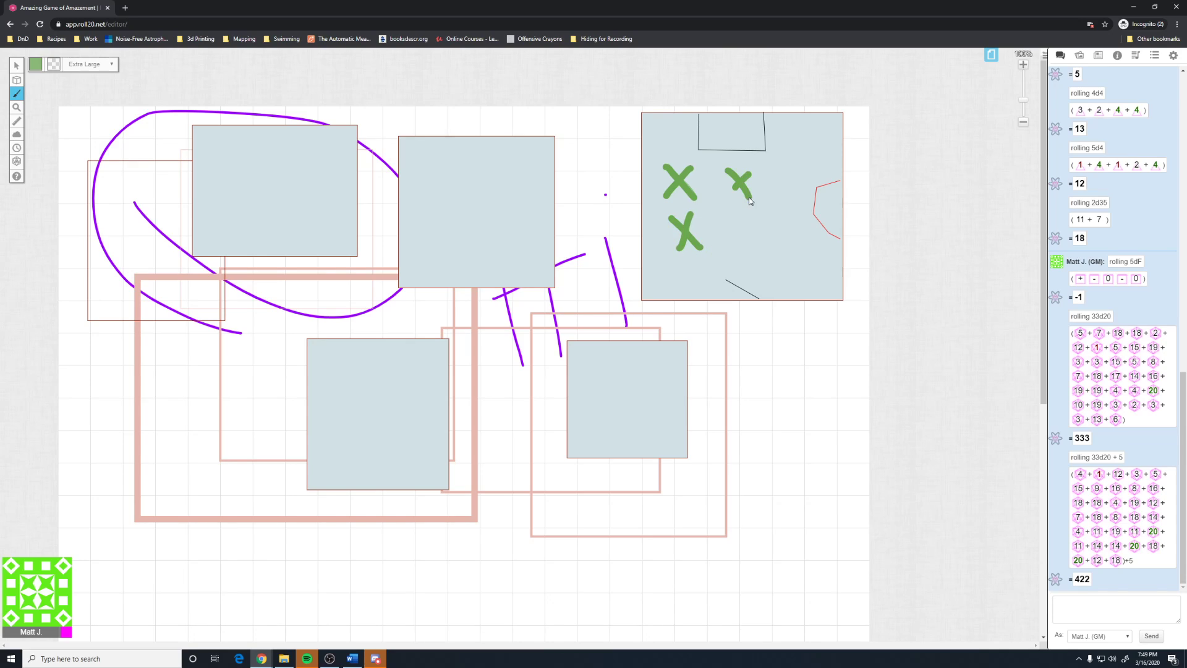
{"action": "left_click_drag", "start_coordinate": [752, 245], "coordinate": [746, 248]}
{"action": "left_click_drag", "start_coordinate": [757, 221], "coordinate": [776, 254]}
{"action": "left_click_drag", "start_coordinate": [786, 162], "coordinate": [802, 183]}
{"action": "mouse_move", "coordinate": [839, 117]}
{"action": "left_mouse_down"}
{"action": "mouse_move", "coordinate": [828, 122]}
{"action": "mouse_move", "coordinate": [840, 130]}
{"action": "mouse_move", "coordinate": [825, 128]}
{"action": "left_mouse_up"}
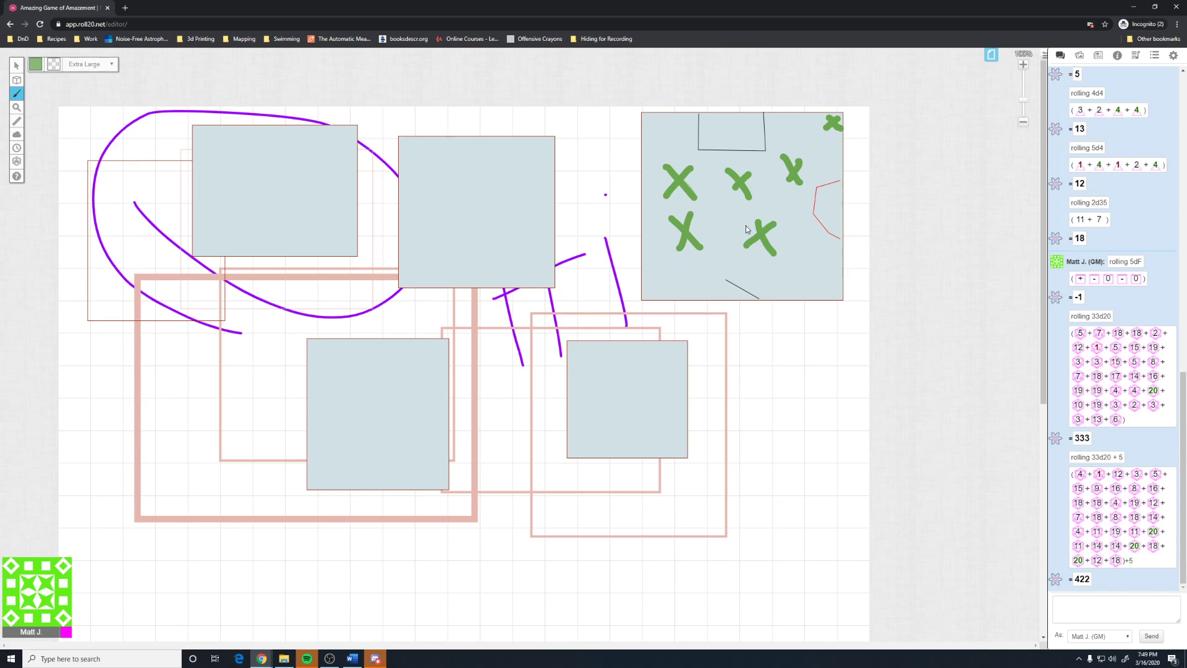
Switch to the Select tool and nudge the upper-right filled rectangle slightly to the left
{"action": "left_click", "coordinate": [17, 65]}
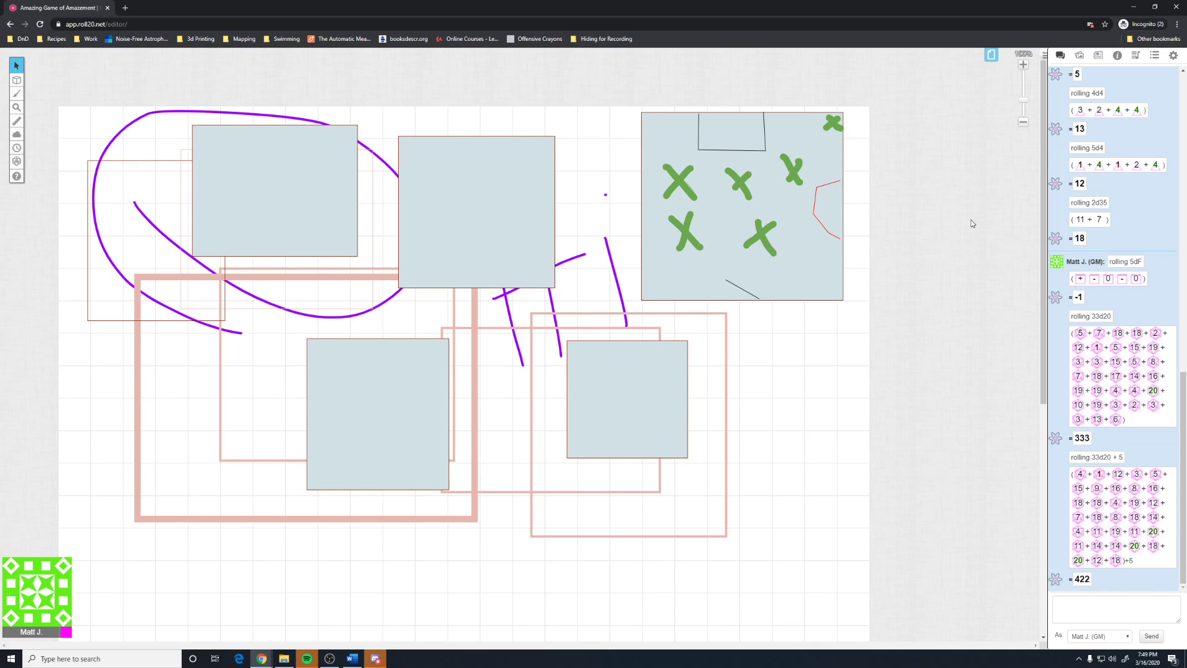
{"action": "mouse_move", "coordinate": [796, 223]}
{"action": "left_mouse_down"}
{"action": "mouse_move", "coordinate": [798, 241]}
{"action": "mouse_move", "coordinate": [792, 222]}
{"action": "left_mouse_up"}
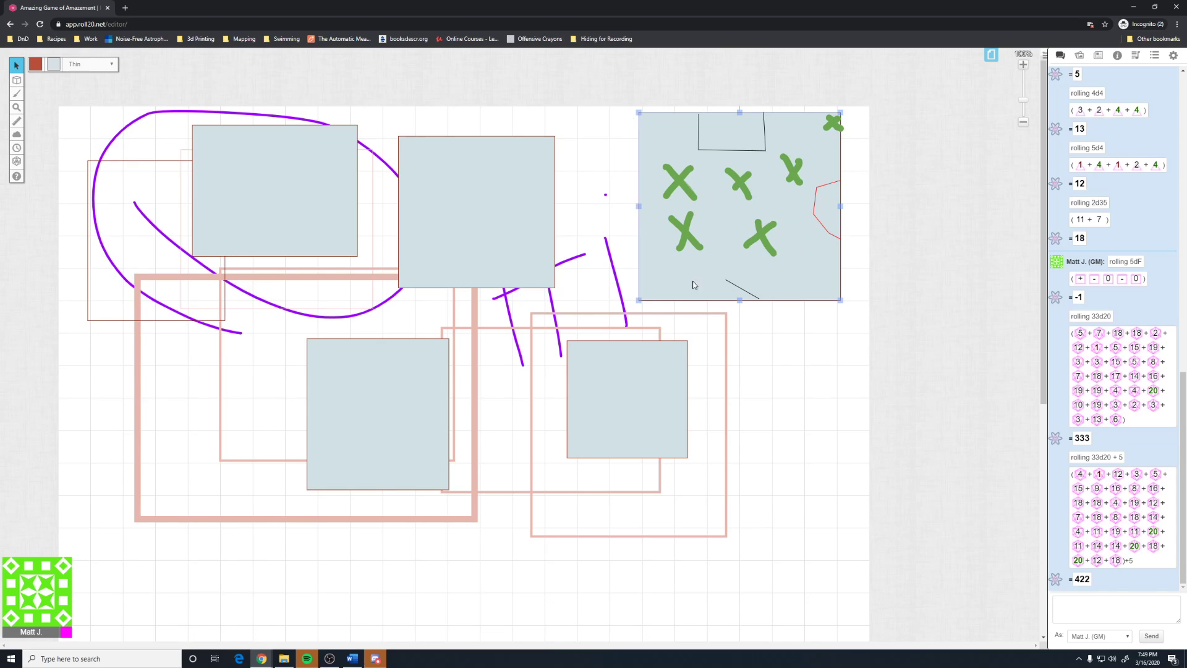
{"action": "mouse_move", "coordinate": [15, 63]}
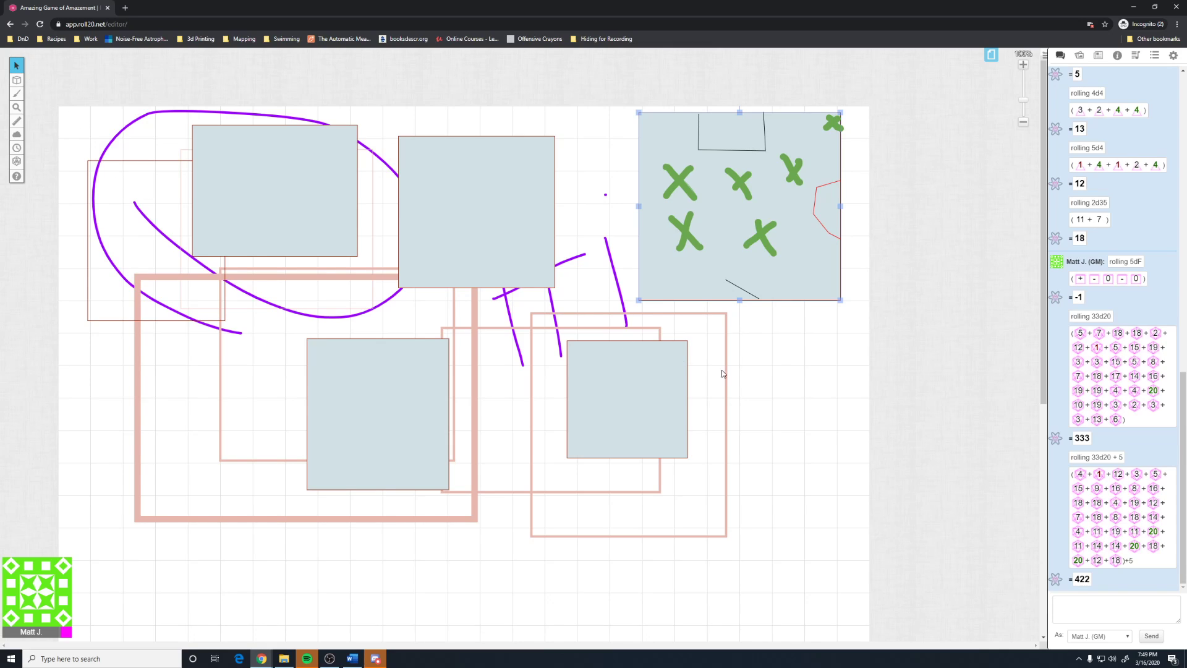
Delete all the drawings outside the upper-right filled rectangle, including the stray purple dot
{"action": "left_click_drag", "start_coordinate": [864, 406], "coordinate": [829, 366]}
{"action": "left_click_drag", "start_coordinate": [775, 588], "coordinate": [406, 307]}
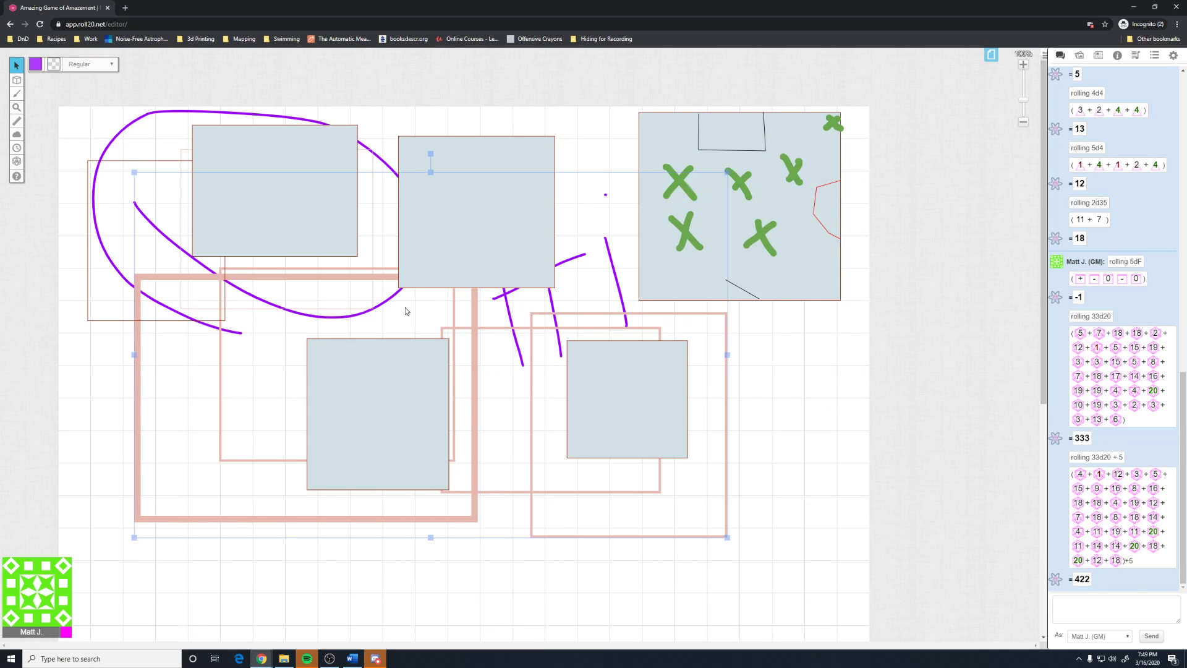
{"action": "key", "text": "Delete"}
{"action": "left_click_drag", "start_coordinate": [647, 373], "coordinate": [68, 115]}
{"action": "key", "text": "Delete"}
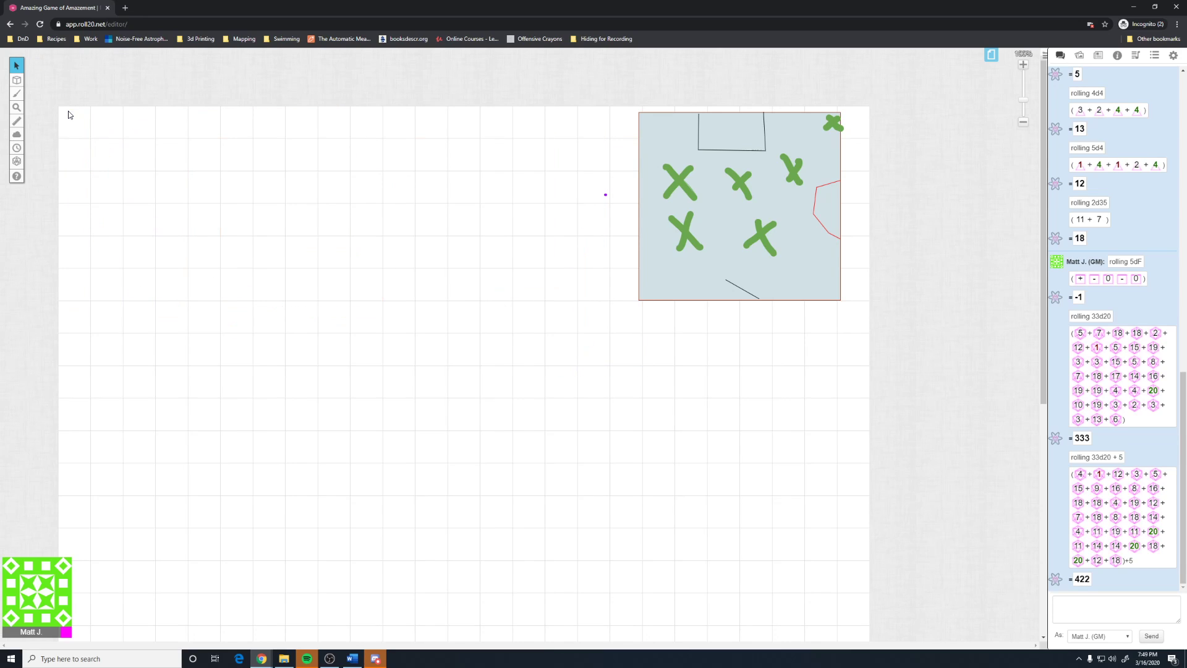
{"action": "left_click", "coordinate": [606, 195]}
{"action": "key", "text": "Delete"}
Select the remaining filled rectangle with all the lines and X marks on it and move them to the Map Layer
{"action": "left_click_drag", "start_coordinate": [634, 109], "coordinate": [847, 333]}
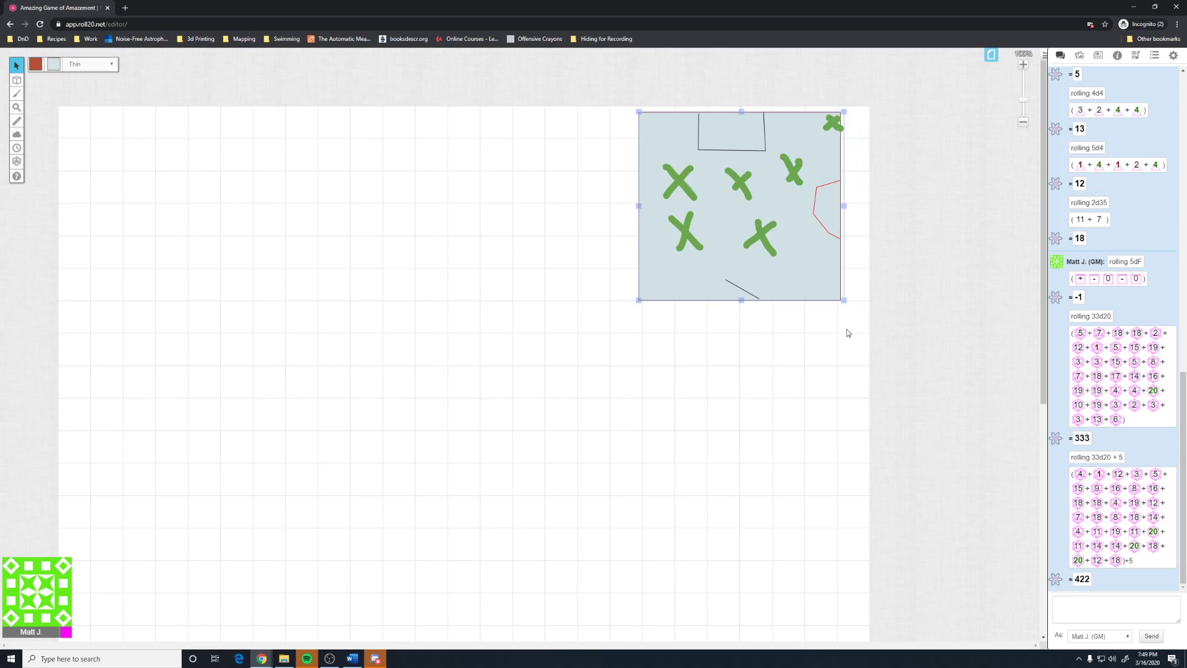
{"action": "right_click", "coordinate": [804, 265]}
{"action": "mouse_move", "coordinate": [831, 264]}
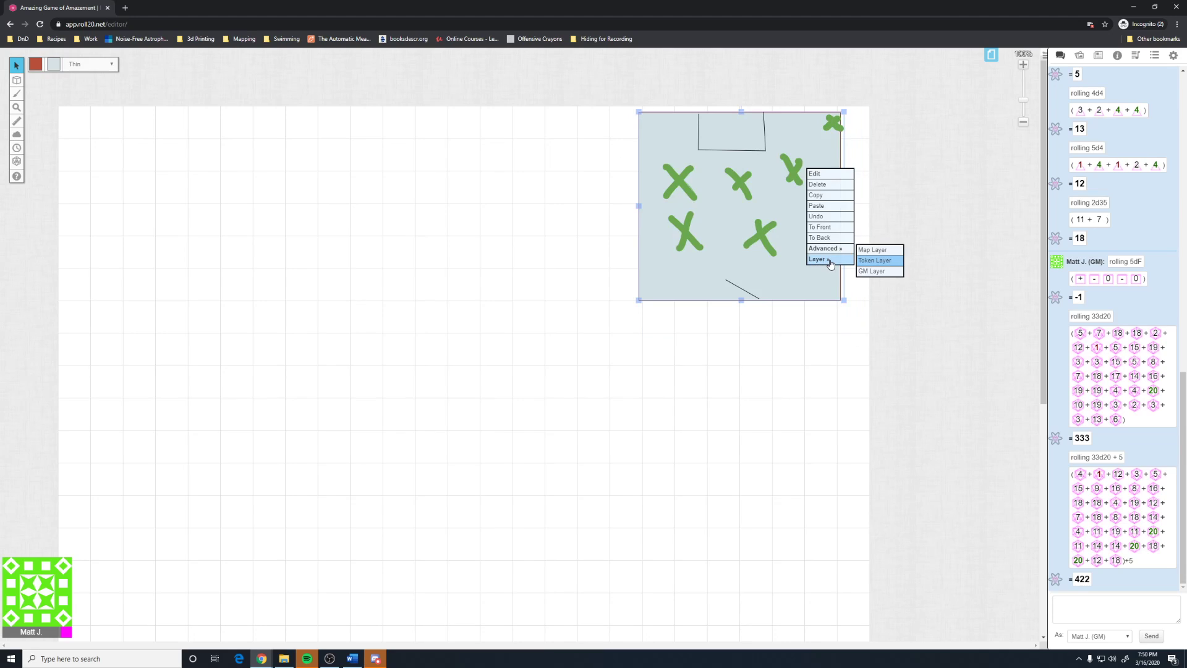
{"action": "left_click", "coordinate": [871, 249]}
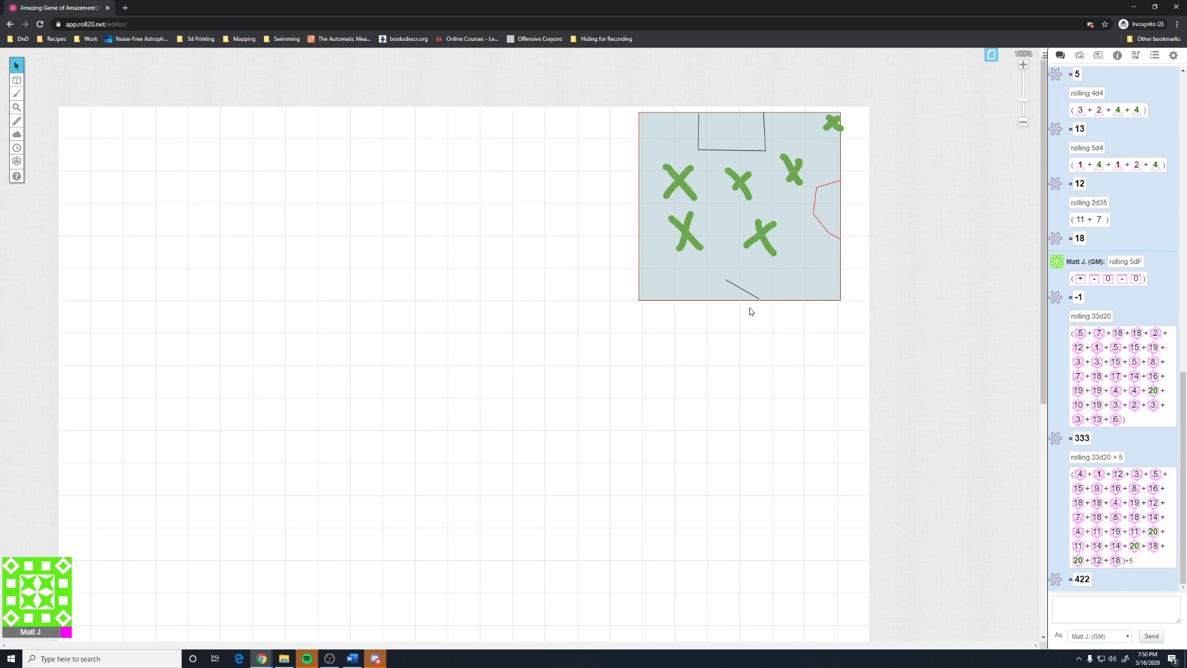
Set the Start page's background colour to light red in its page settings and close the page bar
{"action": "left_click", "coordinate": [992, 55]}
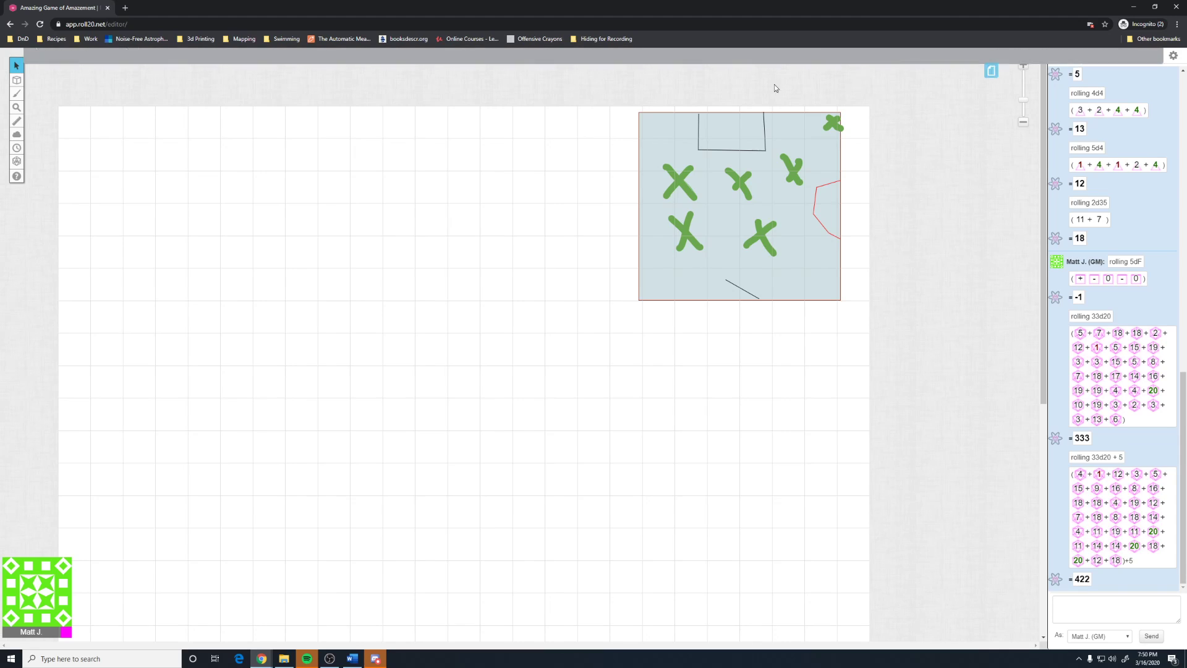
{"action": "left_click", "coordinate": [102, 67]}
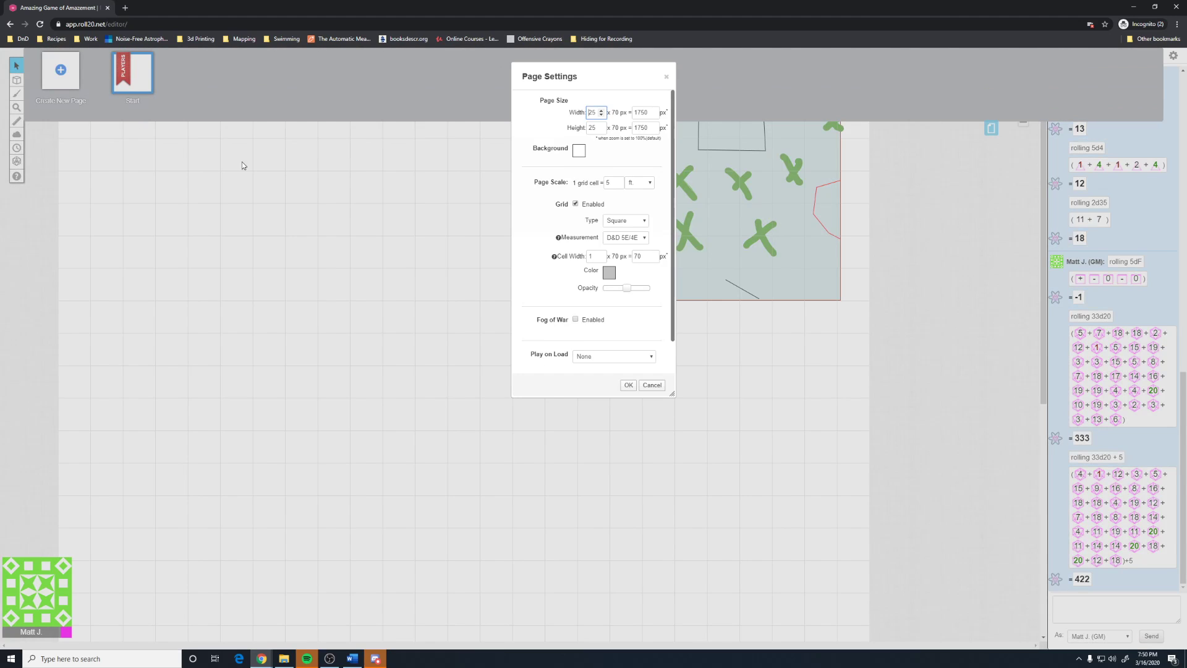
{"action": "left_click", "coordinate": [579, 151]}
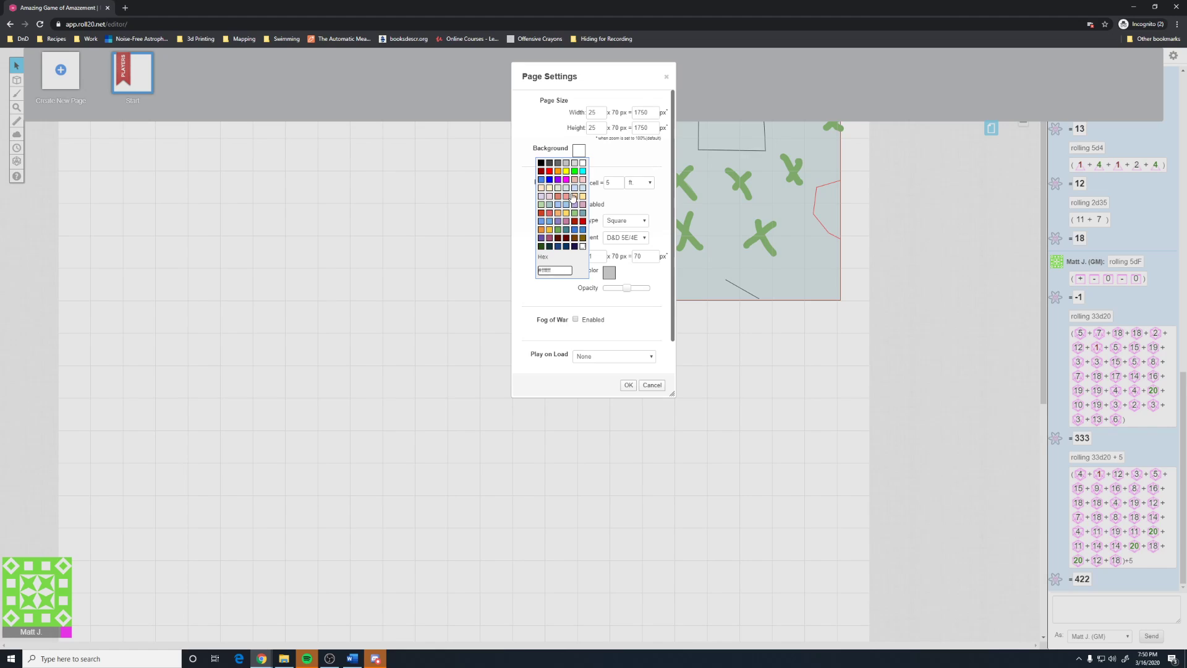
{"action": "left_click", "coordinate": [574, 197]}
{"action": "left_click", "coordinate": [623, 387]}
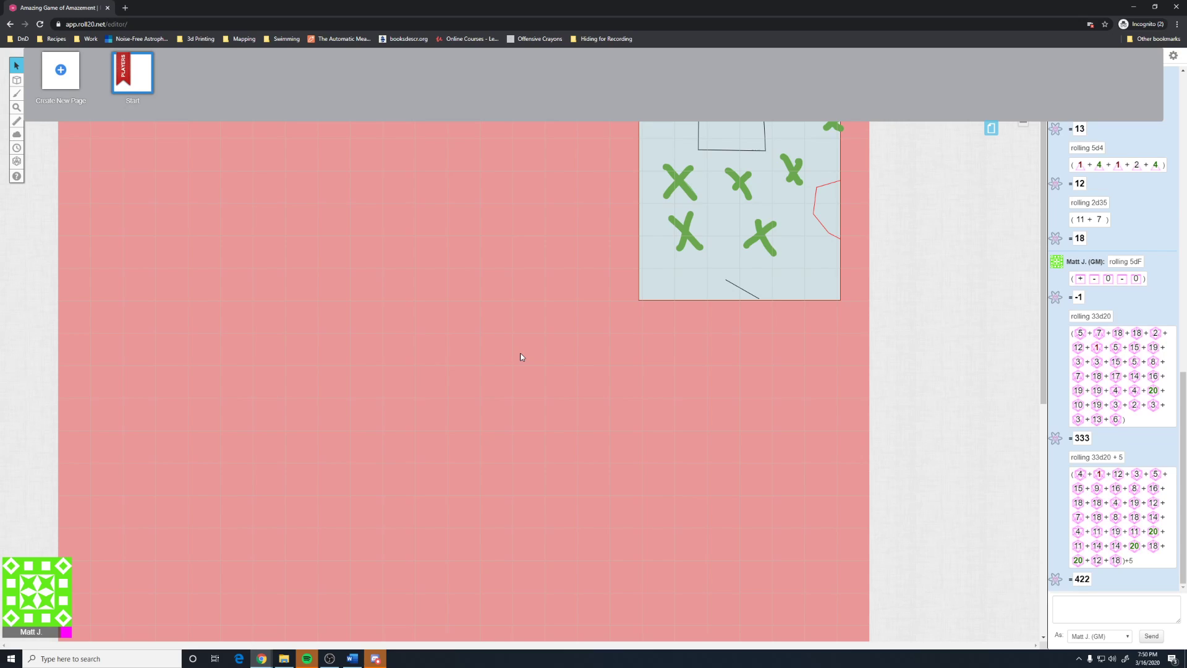
{"action": "left_click", "coordinate": [991, 130]}
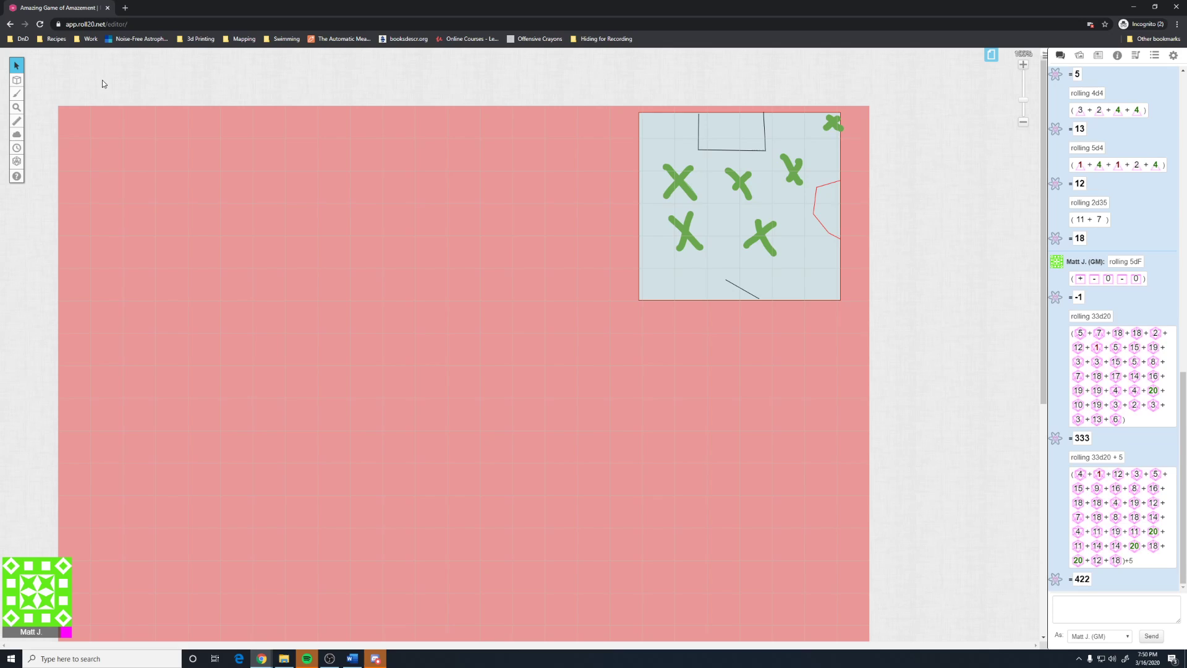
Use the Text tool to add the text "This is player visable" on the map left of the filled rectangle
{"action": "mouse_move", "coordinate": [17, 93]}
{"action": "left_click", "coordinate": [45, 123]}
{"action": "left_click", "coordinate": [46, 132]}
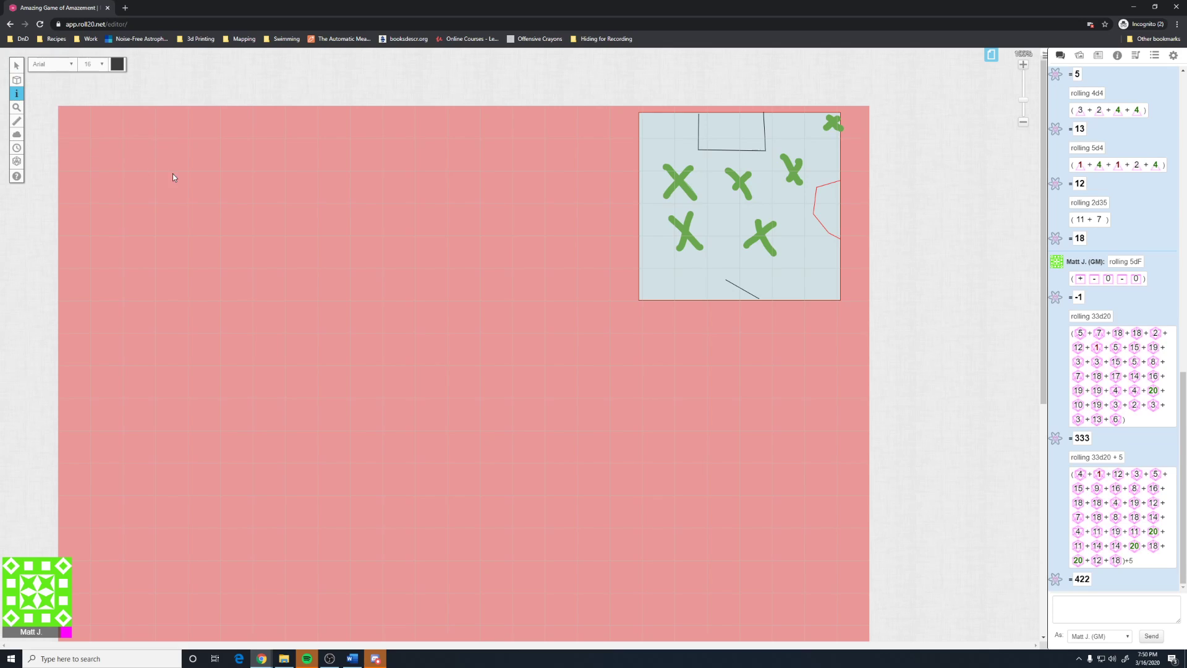
{"action": "left_click", "coordinate": [494, 150]}
{"action": "type", "text": "This "}
{"action": "type", "text": "Is player vis"}
{"action": "type", "text": "ible"}
Add several blank lines after the map text and remove them again
{"action": "key", "text": "Return"}
{"action": "key", "text": "Return"}
{"action": "key", "text": "Return"}
{"action": "key", "text": "Return"}
{"action": "key", "text": "Return"}
{"action": "key", "text": "Return"}
{"action": "key", "text": "BackSpace"}
{"action": "key", "text": "BackSpace"}
{"action": "key", "text": "BackSpace"}
{"action": "key", "text": "BackSpace"}
{"action": "key", "text": "BackSpace"}
{"action": "key", "text": "BackSpace"}
Select the word "visable" in the map text, then finish editing the text
{"action": "double_click", "coordinate": [542, 150]}
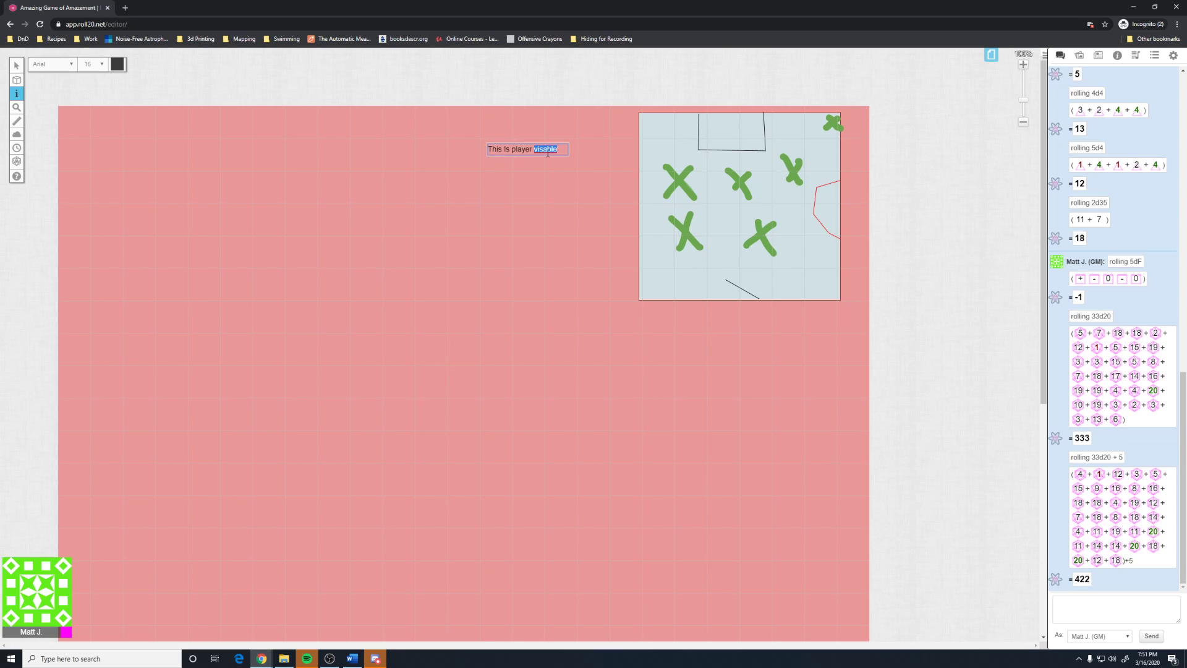
{"action": "left_click", "coordinate": [545, 152]}
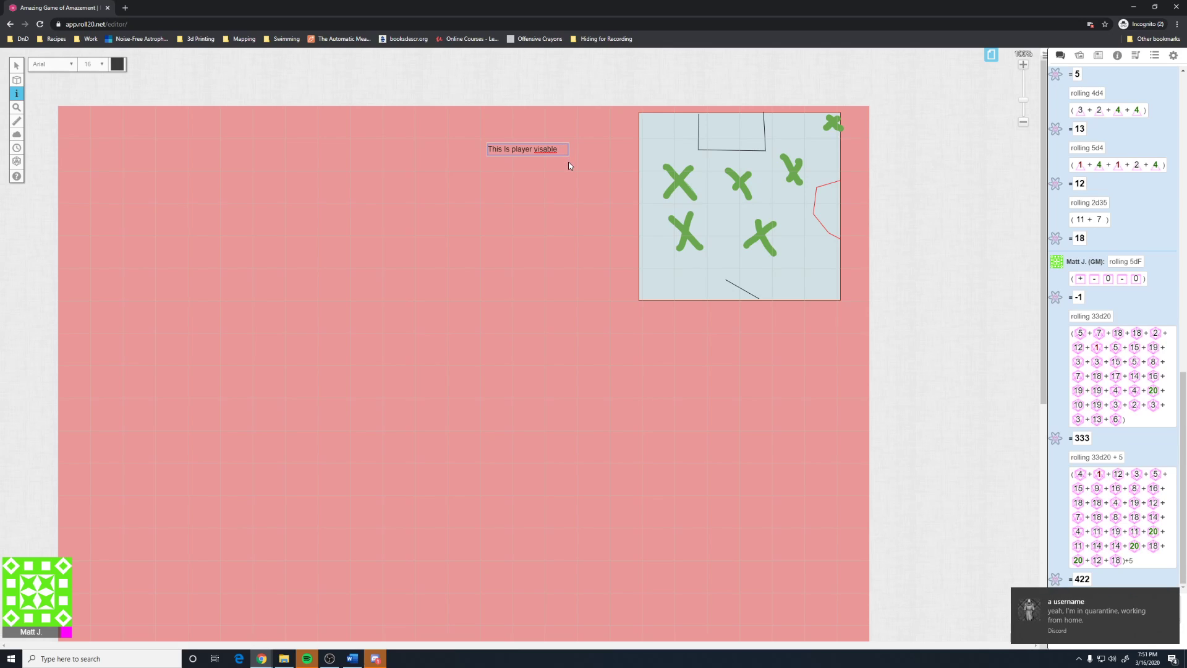
{"action": "left_click", "coordinate": [571, 255]}
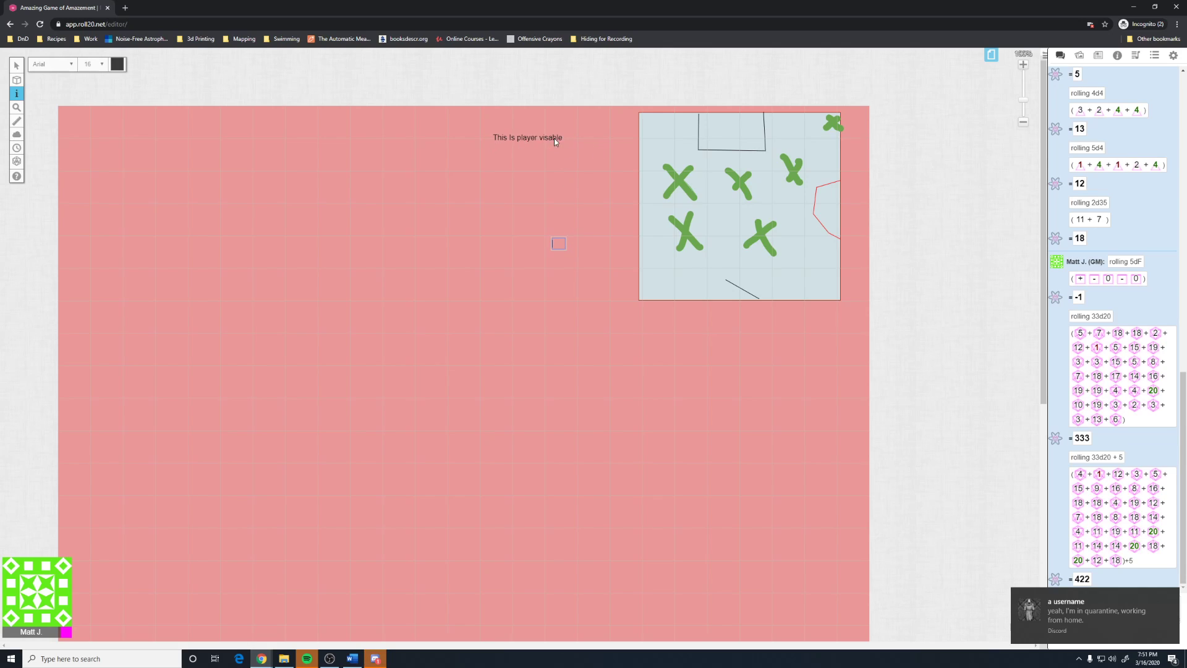
{"action": "left_click", "coordinate": [499, 137]}
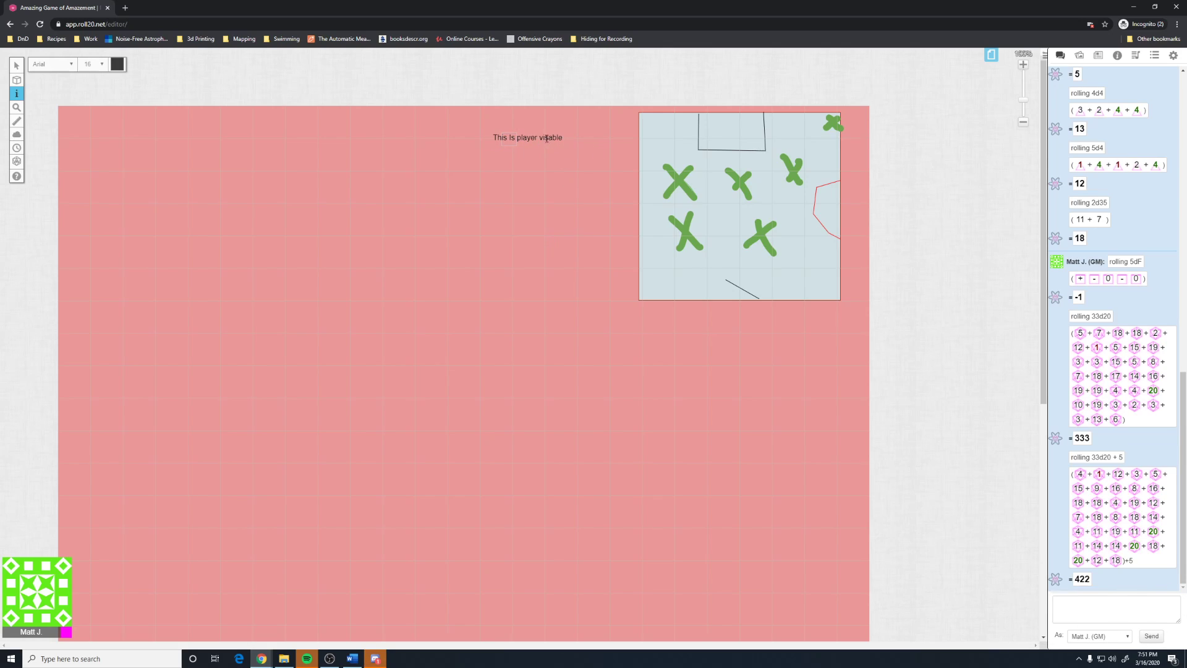
{"action": "left_click", "coordinate": [493, 136]}
{"action": "left_click", "coordinate": [477, 126]}
Select the text on the map, then clear all drawings from the Objects & Tokens layer and confirm
{"action": "left_click", "coordinate": [17, 69]}
{"action": "left_click_drag", "start_coordinate": [491, 127], "coordinate": [565, 161]}
{"action": "mouse_move", "coordinate": [17, 82]}
{"action": "left_click", "coordinate": [59, 146]}
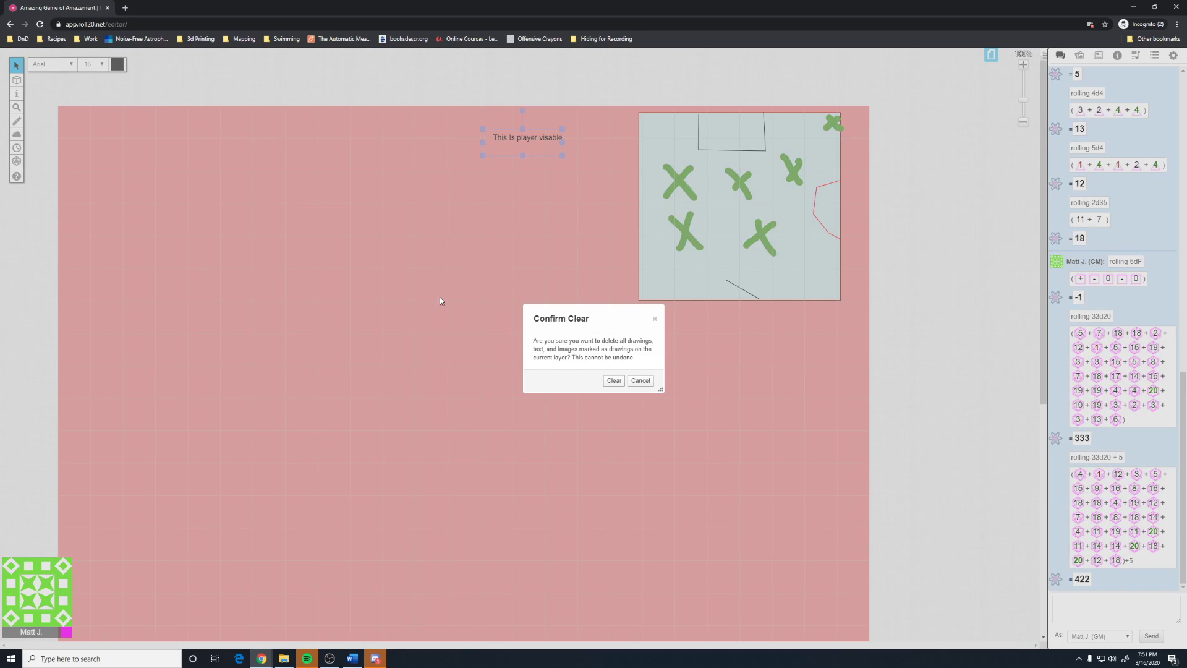
{"action": "left_click", "coordinate": [614, 381]}
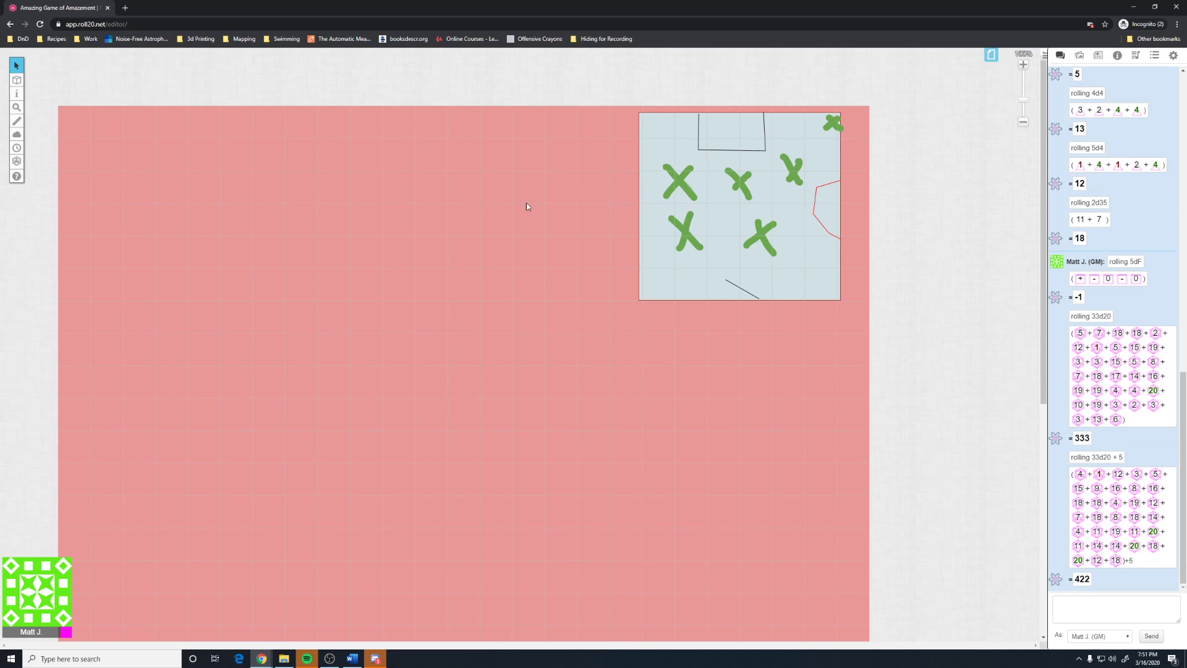
Switch to the Map & Background layer and clear all its drawings, confirming the deletion
{"action": "mouse_move", "coordinate": [17, 85]}
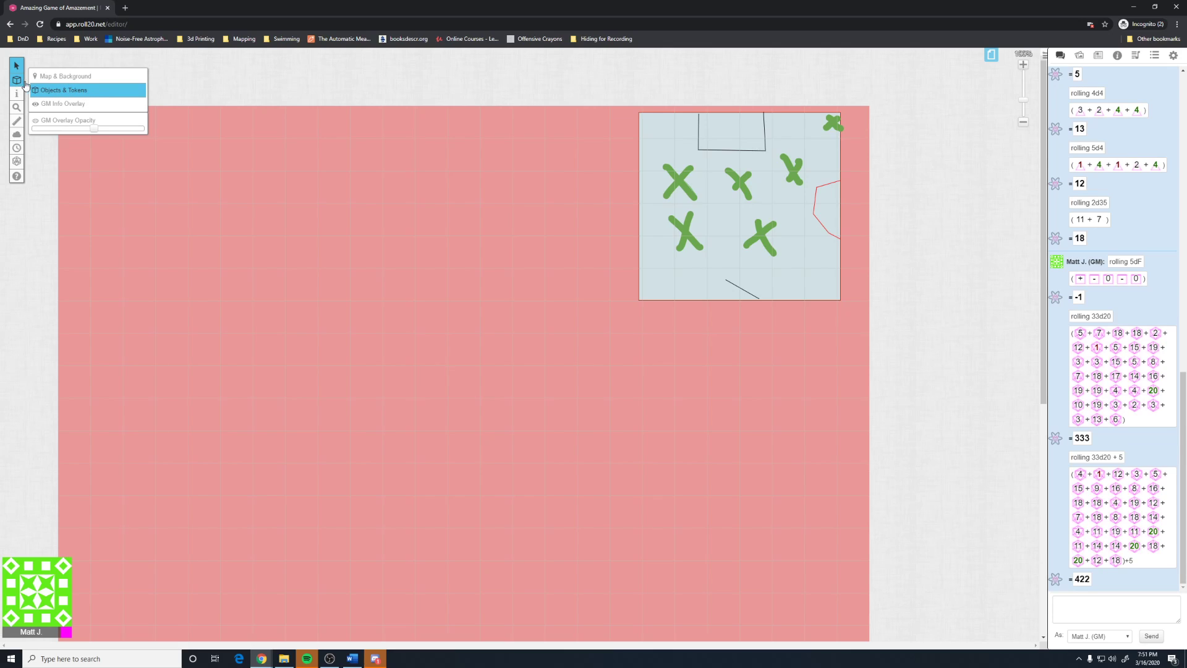
{"action": "left_click", "coordinate": [78, 77]}
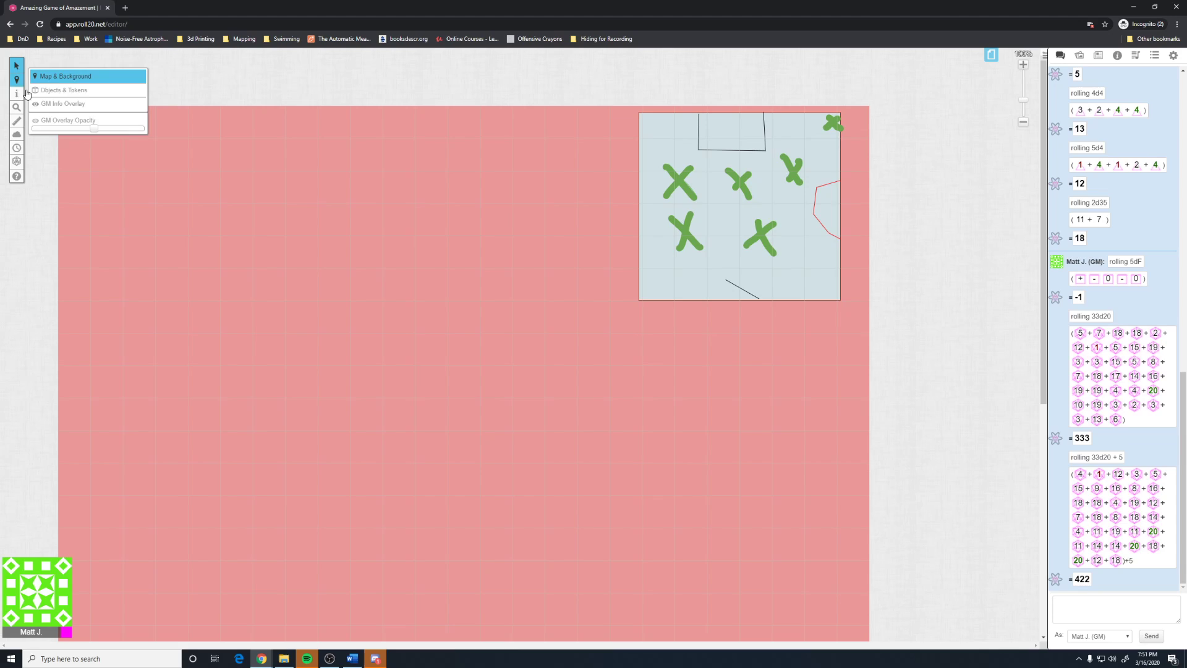
{"action": "mouse_move", "coordinate": [16, 101]}
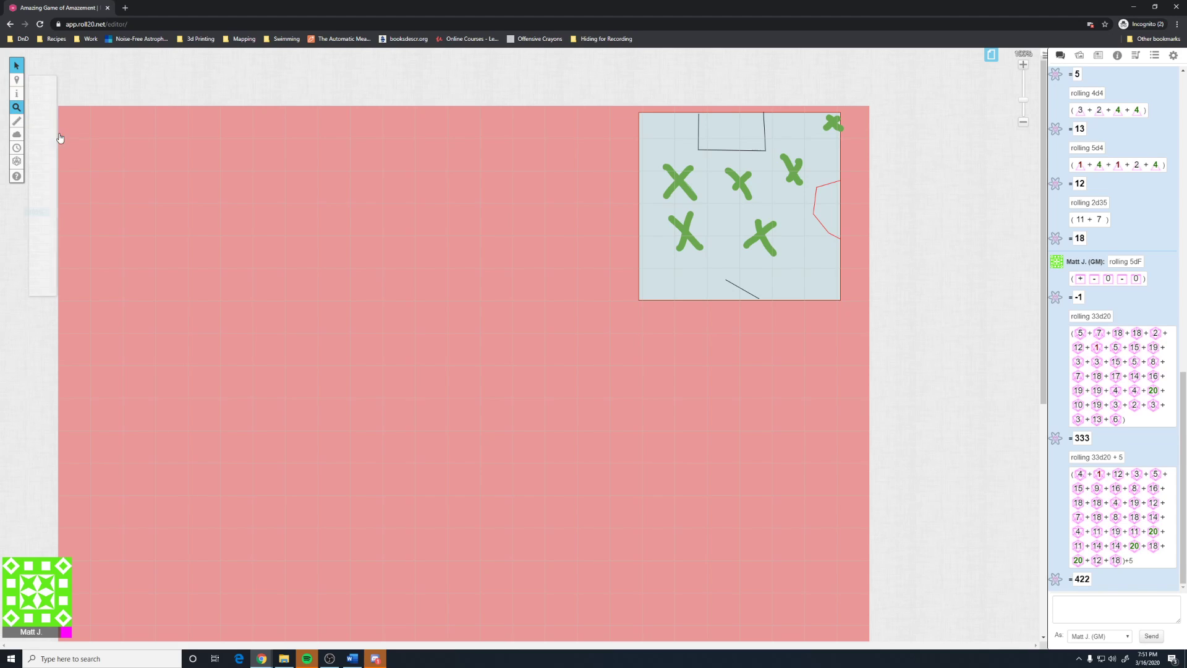
{"action": "left_click", "coordinate": [61, 147]}
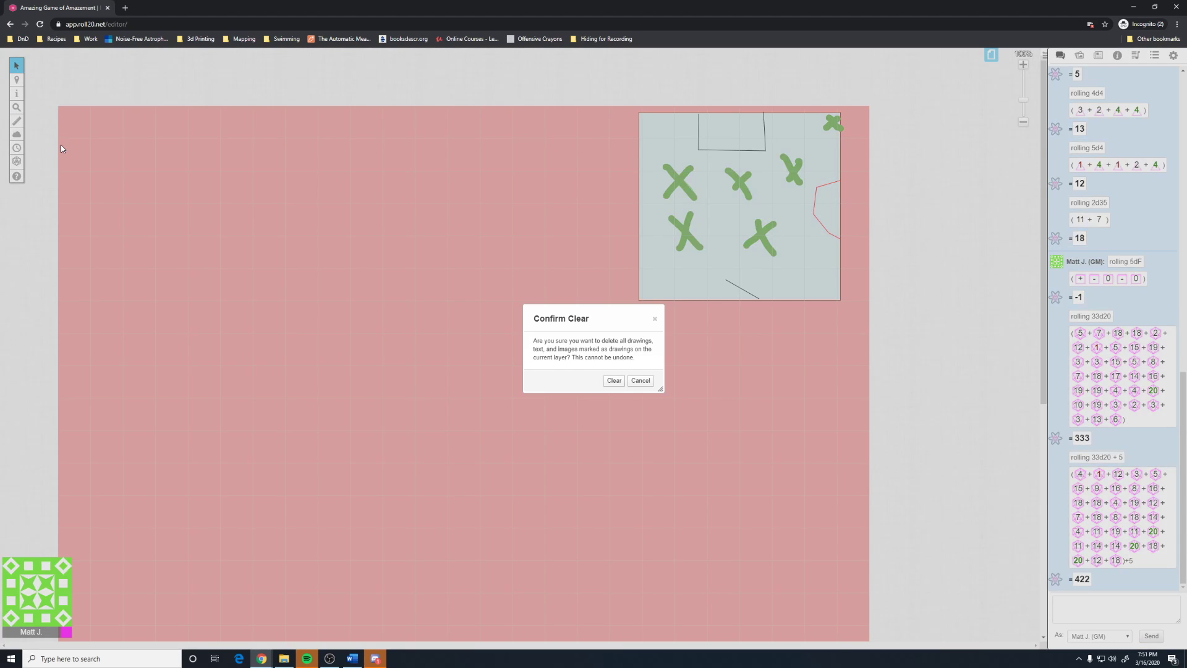
{"action": "left_click", "coordinate": [613, 381]}
Switch to the GM Info Overlay layer and draw a large green Extra Large freehand oval across the map
{"action": "mouse_move", "coordinate": [17, 79]}
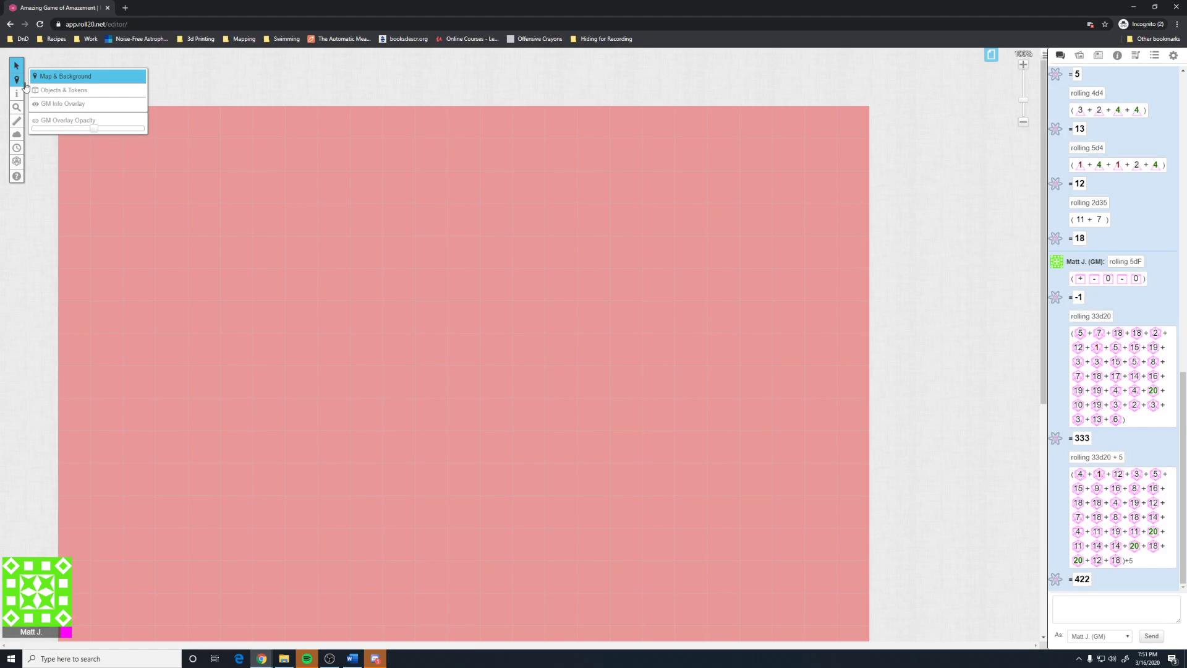
{"action": "left_click", "coordinate": [62, 103]}
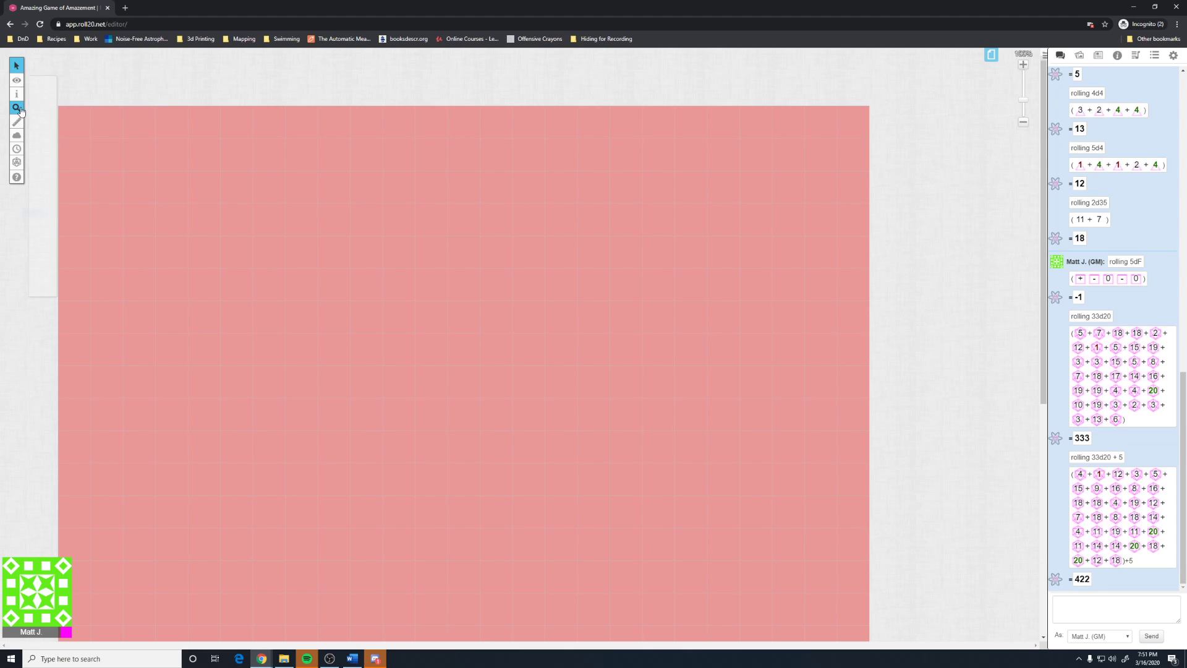
{"action": "mouse_move", "coordinate": [17, 94]}
{"action": "left_click", "coordinate": [77, 101]}
{"action": "left_click_drag", "start_coordinate": [595, 218], "coordinate": [247, 391]}
{"action": "left_click_drag", "start_coordinate": [352, 451], "coordinate": [414, 176]}
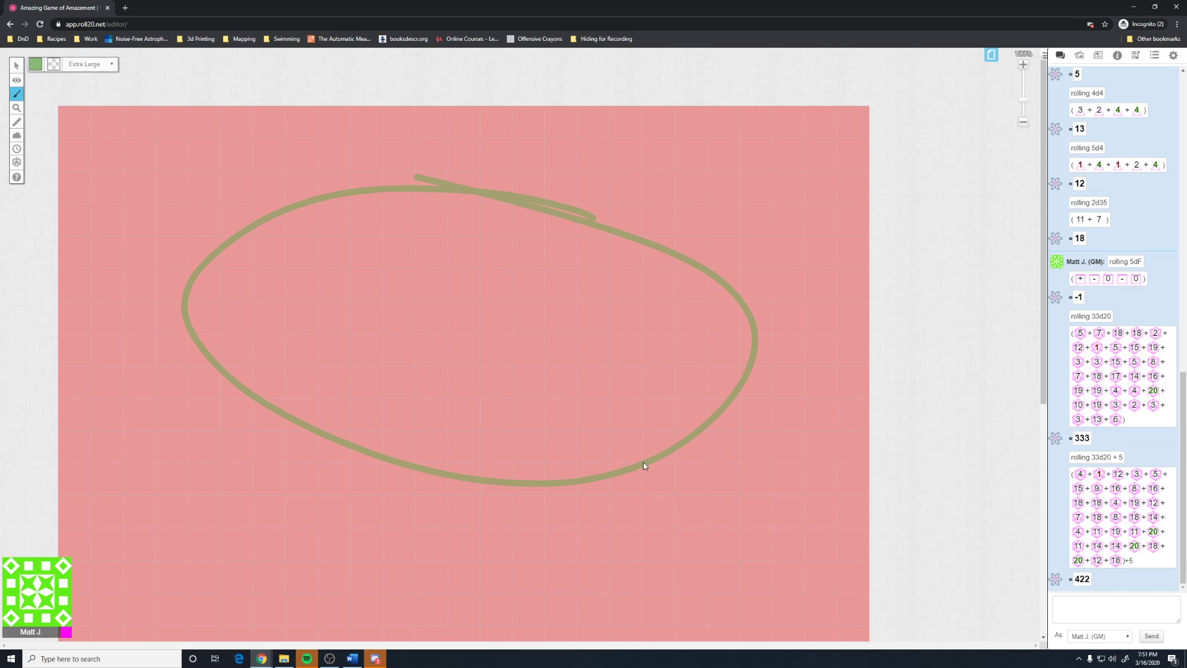
{"action": "mouse_move", "coordinate": [16, 81]}
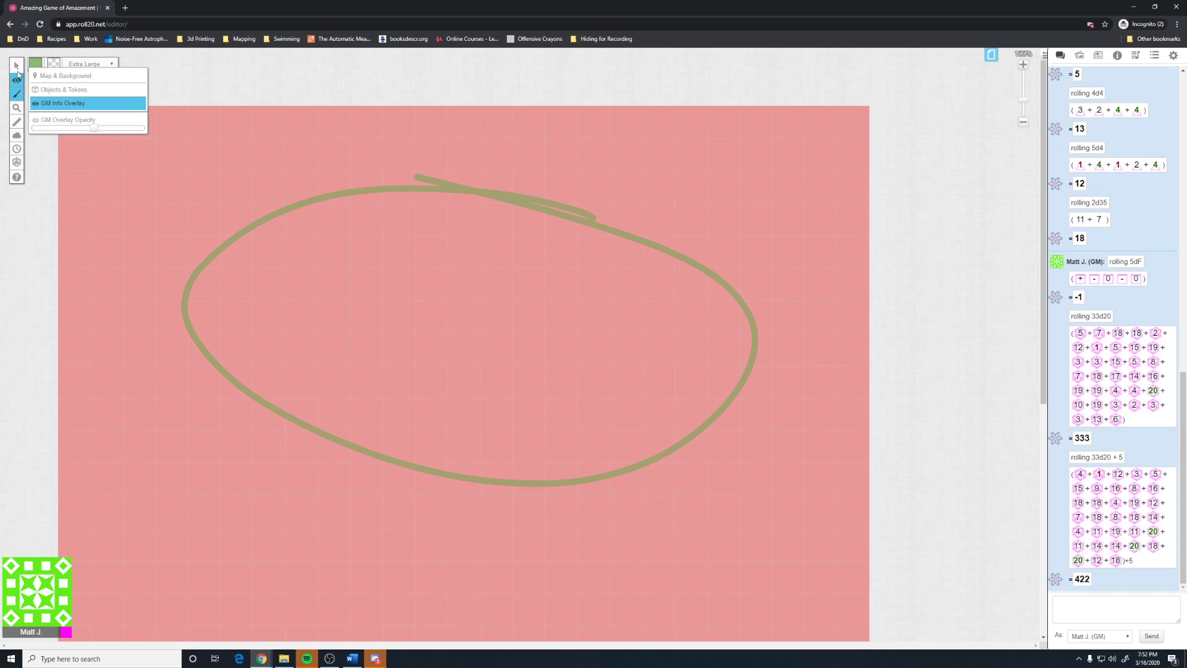
Switch to the Objects & Tokens layer and draw several freehand strokes, including a looping one, over the upper part of the oval
{"action": "left_click", "coordinate": [53, 93]}
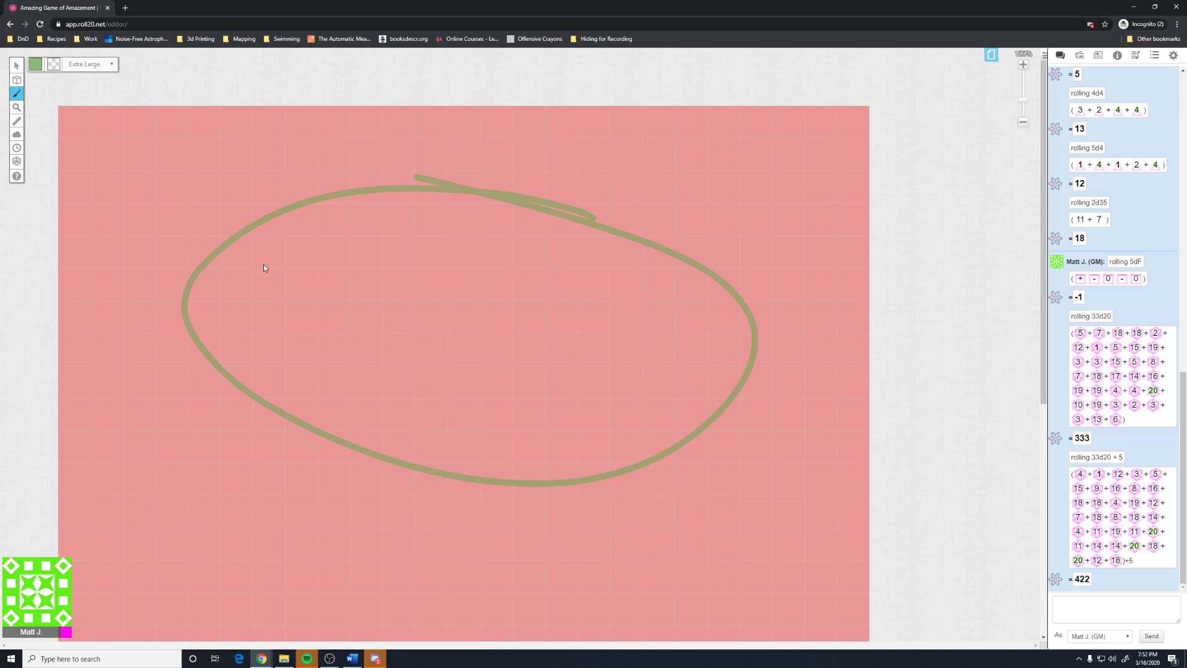
{"action": "left_click", "coordinate": [458, 194]}
{"action": "left_click_drag", "start_coordinate": [400, 173], "coordinate": [438, 222]}
{"action": "left_click_drag", "start_coordinate": [444, 161], "coordinate": [467, 258]}
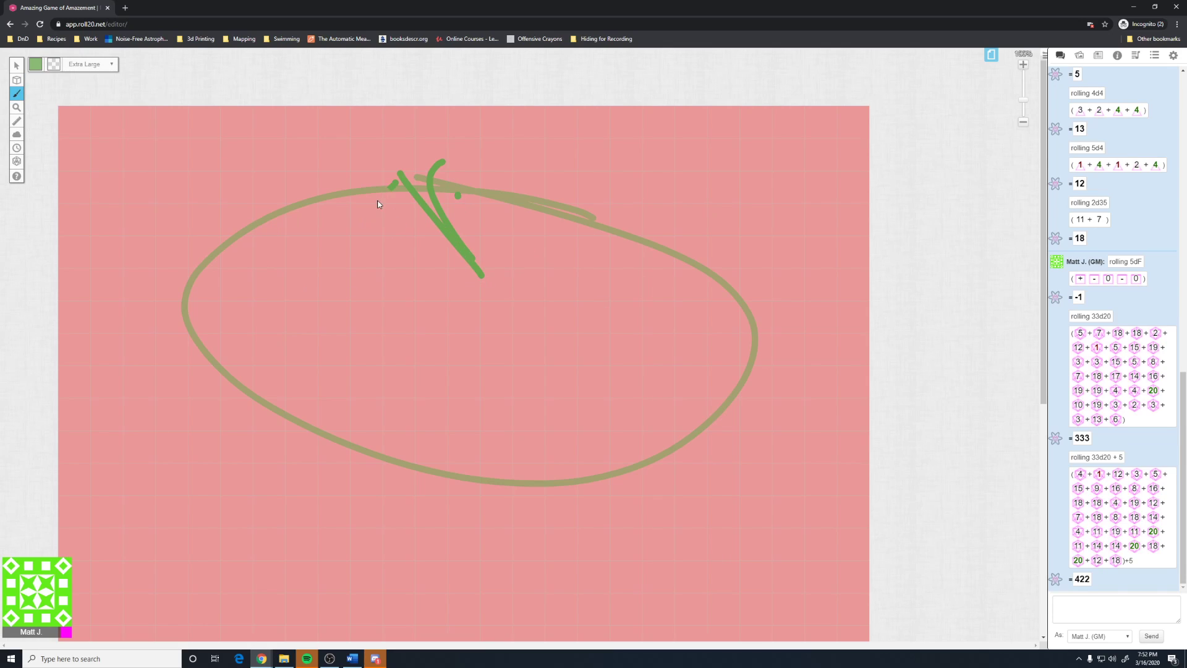
{"action": "mouse_move", "coordinate": [379, 205]}
{"action": "left_mouse_down"}
{"action": "mouse_move", "coordinate": [431, 302]}
{"action": "mouse_move", "coordinate": [486, 302]}
{"action": "left_mouse_up"}
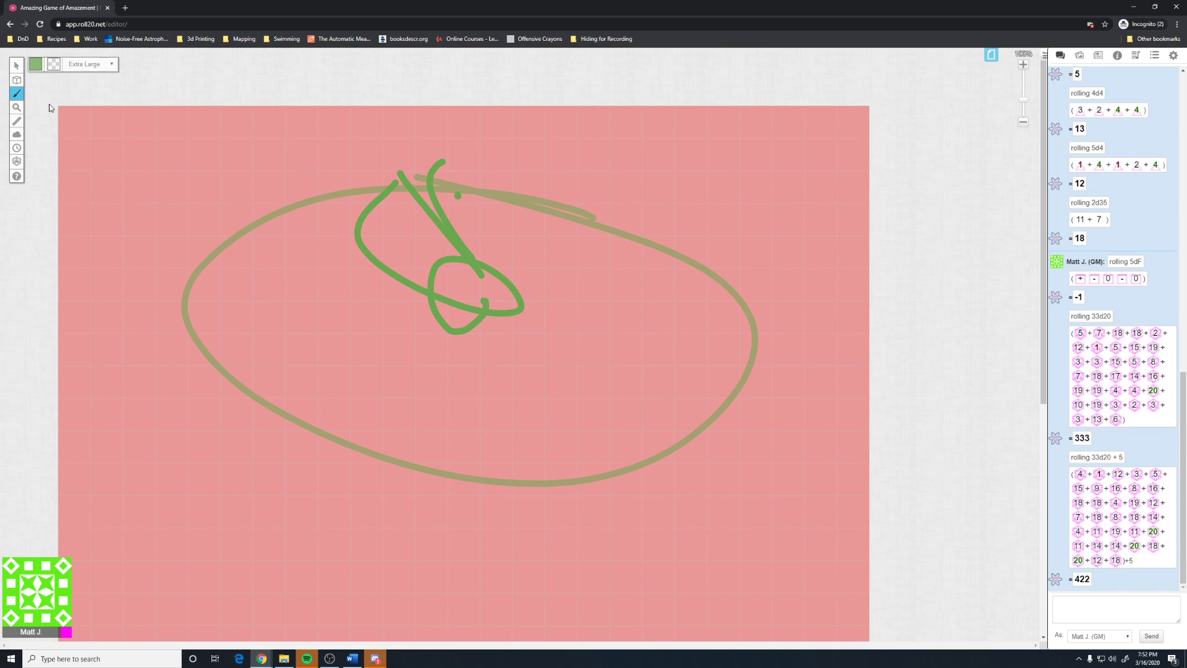
Switch to the Map & Background layer and draw a freehand loop in the map's upper-left corner
{"action": "mouse_move", "coordinate": [16, 81]}
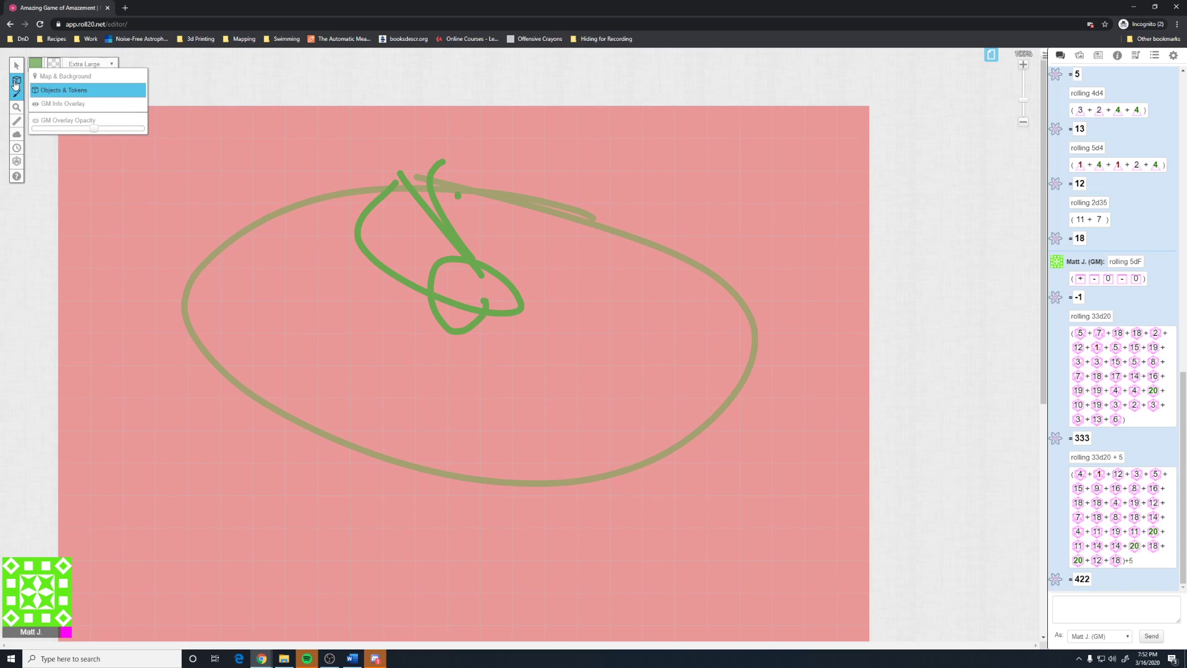
{"action": "left_click", "coordinate": [62, 76]}
{"action": "mouse_move", "coordinate": [272, 157]}
{"action": "left_mouse_down"}
{"action": "mouse_move", "coordinate": [98, 216]}
{"action": "mouse_move", "coordinate": [206, 128]}
{"action": "left_mouse_up"}
Switch to the GM Info Overlay layer and draw a long winding curve from inside the large oval to below it
{"action": "mouse_move", "coordinate": [19, 80]}
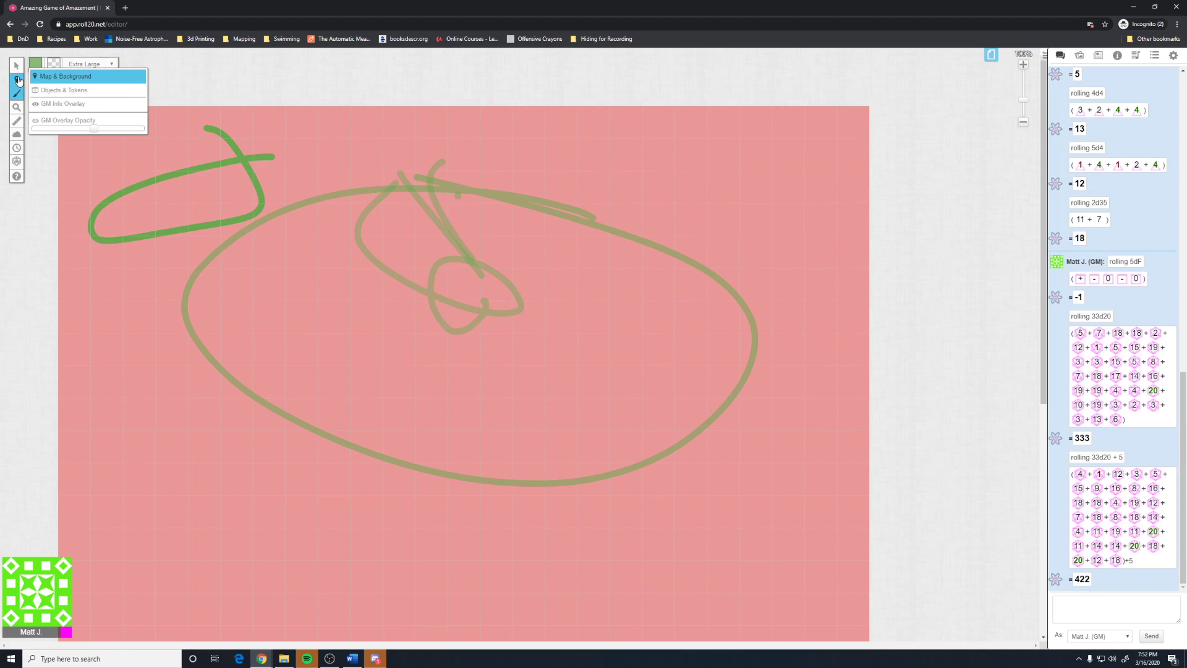
{"action": "left_click", "coordinate": [53, 106]}
{"action": "mouse_move", "coordinate": [509, 222]}
{"action": "left_mouse_down"}
{"action": "mouse_move", "coordinate": [480, 224]}
{"action": "mouse_move", "coordinate": [509, 445]}
{"action": "mouse_move", "coordinate": [625, 520]}
{"action": "left_mouse_up"}
Lower the GM Overlay Opacity to fade the GM drawings, then raise it partway back
{"action": "mouse_move", "coordinate": [17, 81]}
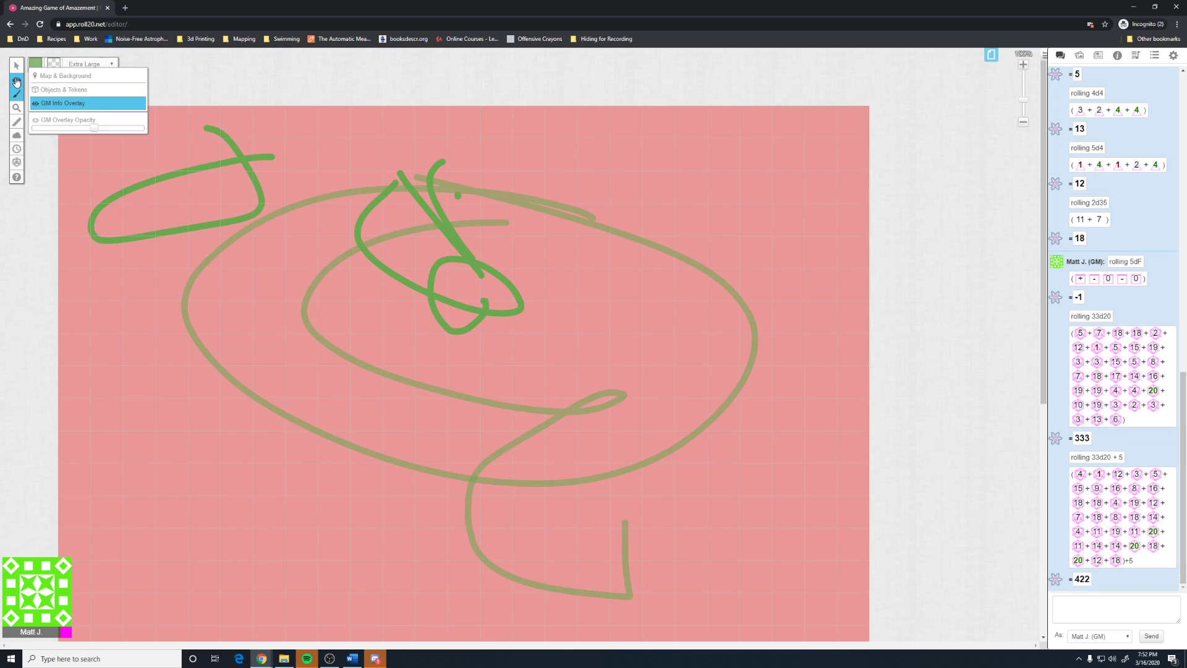
{"action": "left_click", "coordinate": [59, 134]}
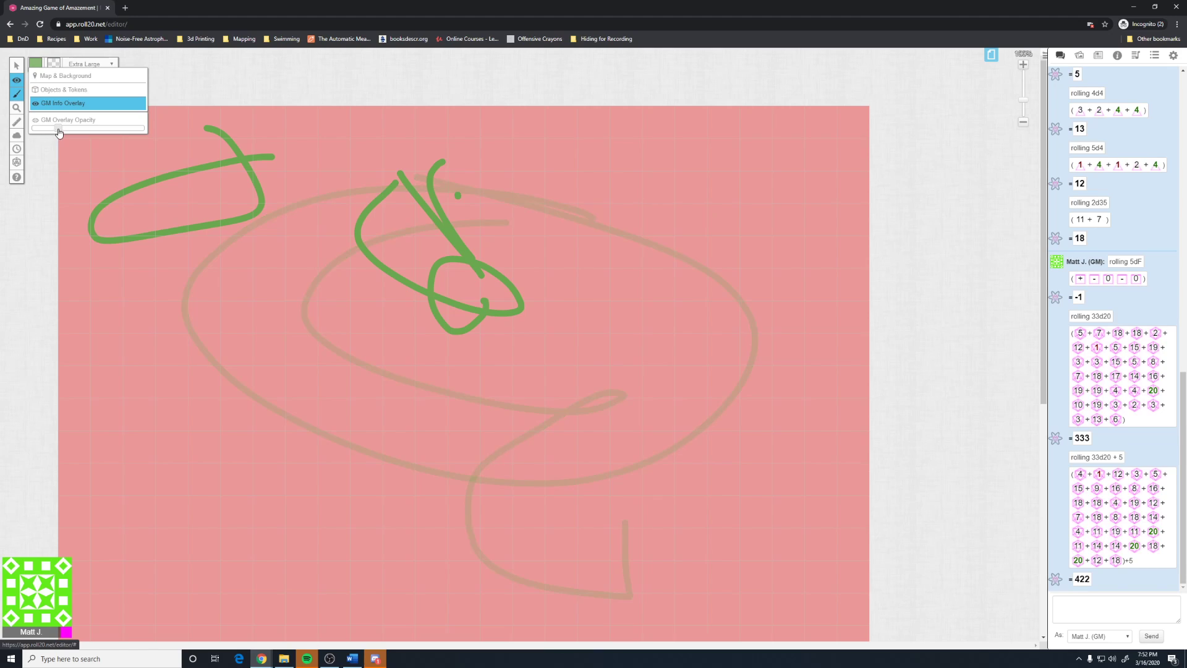
{"action": "mouse_move", "coordinate": [58, 132]}
{"action": "left_mouse_down"}
{"action": "mouse_move", "coordinate": [145, 133]}
{"action": "mouse_move", "coordinate": [86, 131]}
{"action": "left_mouse_up"}
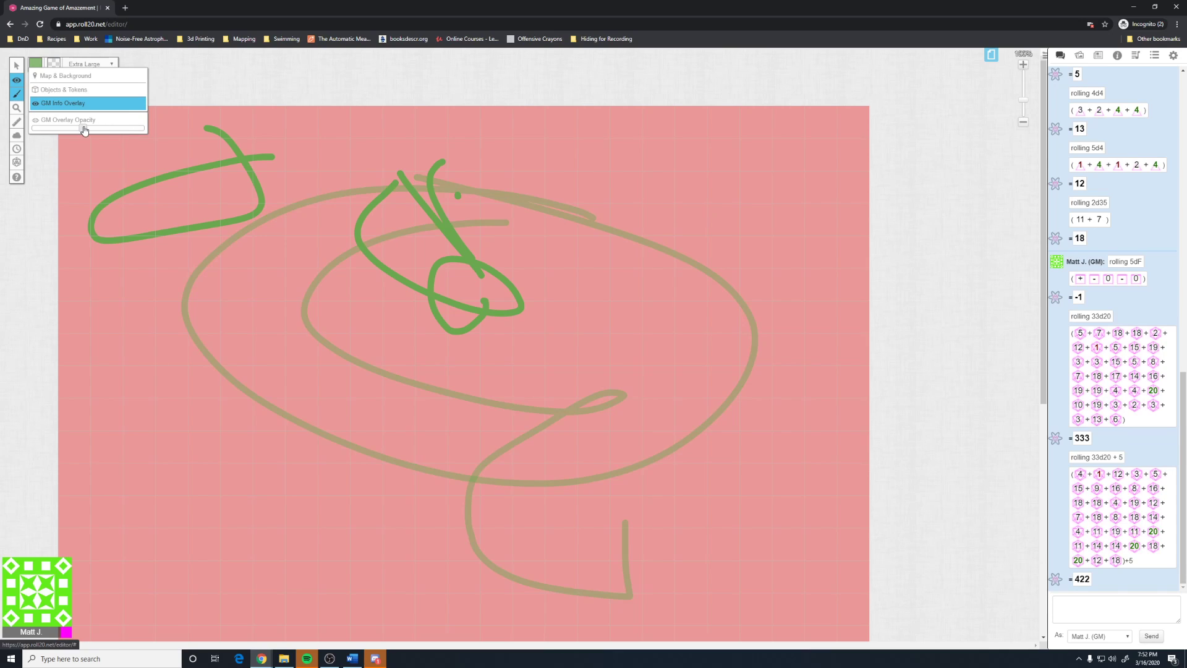
{"action": "mouse_move", "coordinate": [17, 87]}
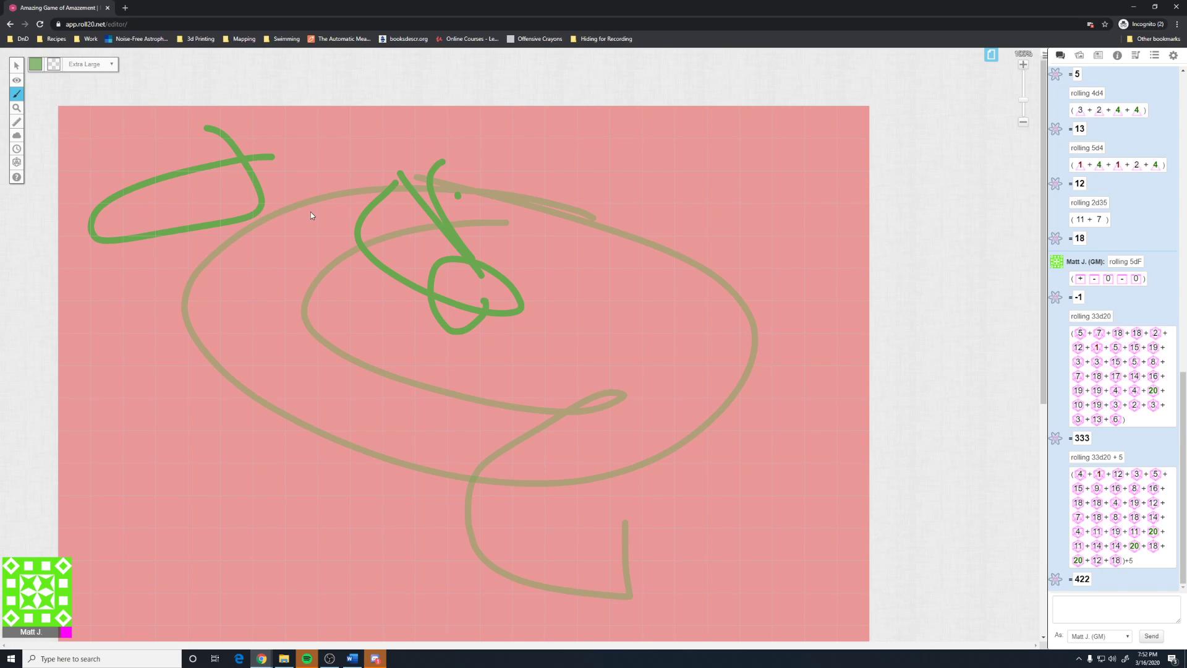
Select the large oval on the GM Info Overlay layer and move it to the Token Layer
{"action": "left_click", "coordinate": [15, 66]}
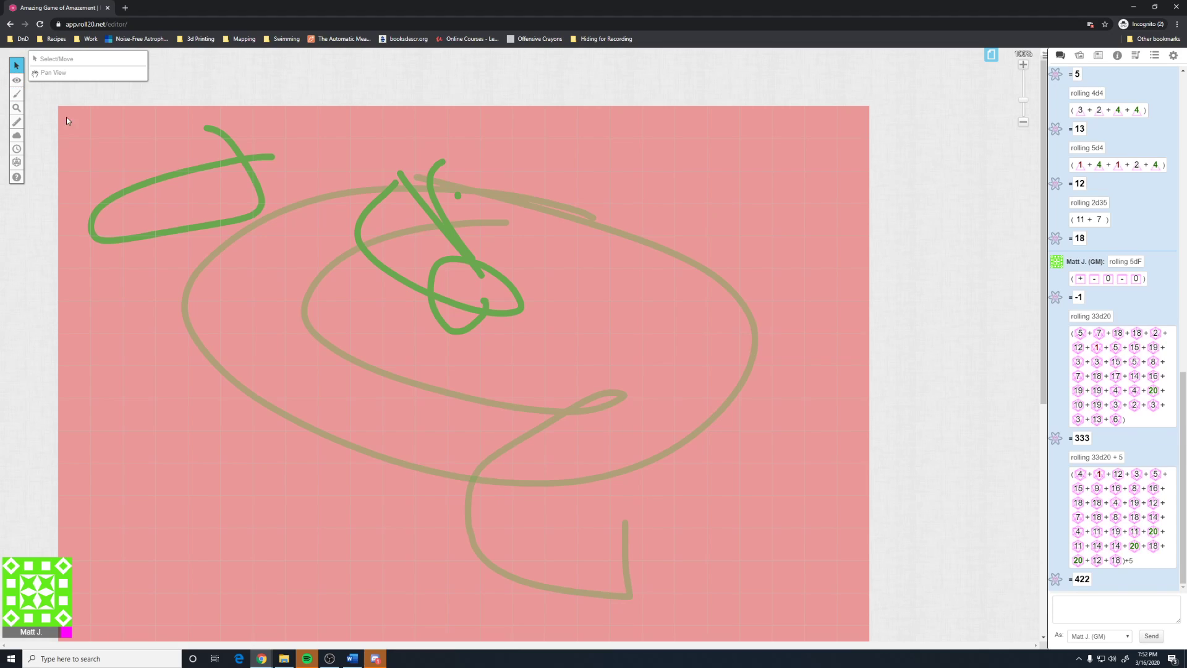
{"action": "left_click", "coordinate": [250, 230]}
{"action": "right_click", "coordinate": [253, 229]}
{"action": "mouse_move", "coordinate": [270, 222]}
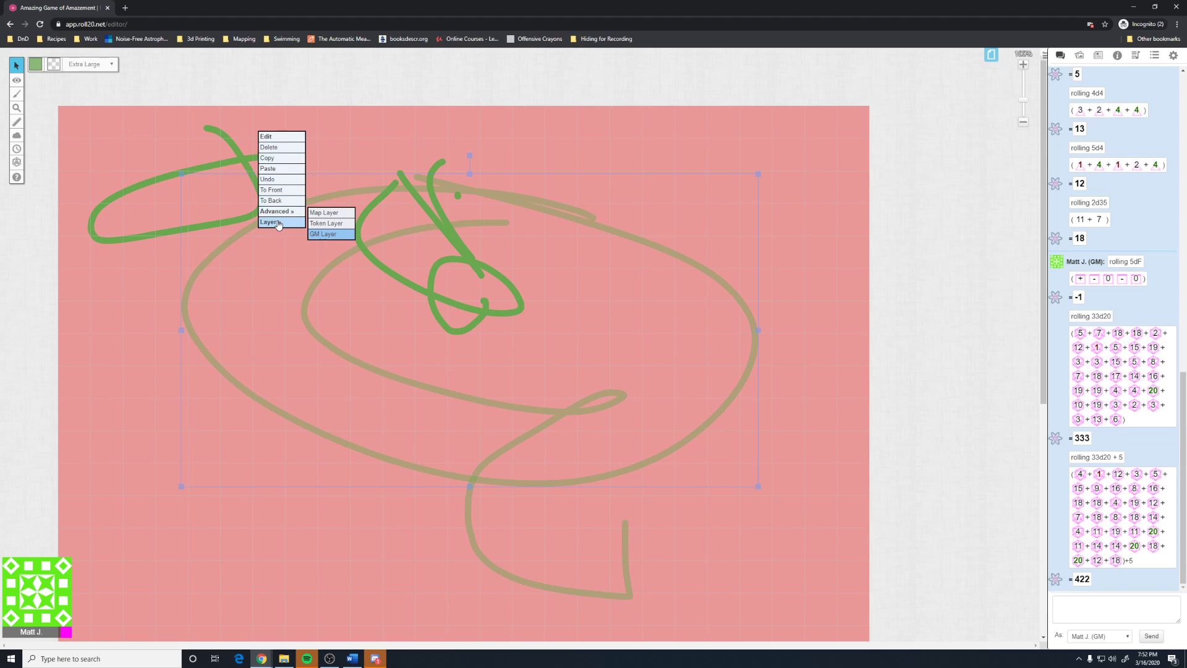
{"action": "left_click", "coordinate": [319, 224]}
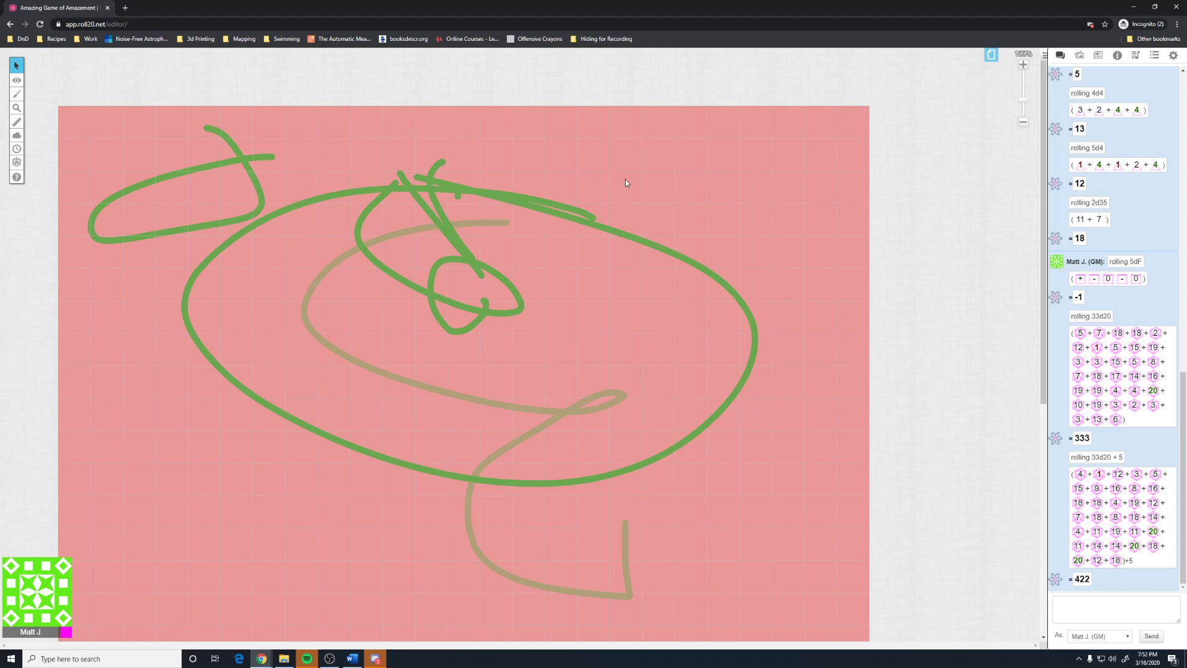
Switch to the Objects & Tokens layer and move the large oval slightly down and to the left
{"action": "mouse_move", "coordinate": [18, 81]}
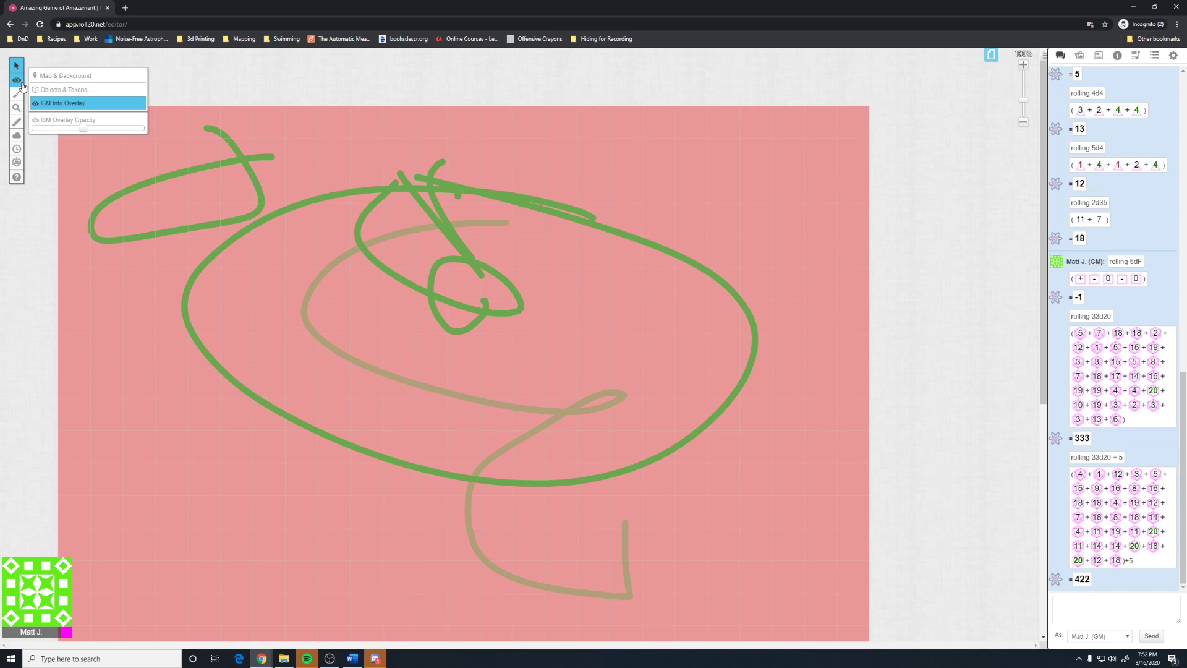
{"action": "left_click", "coordinate": [43, 90]}
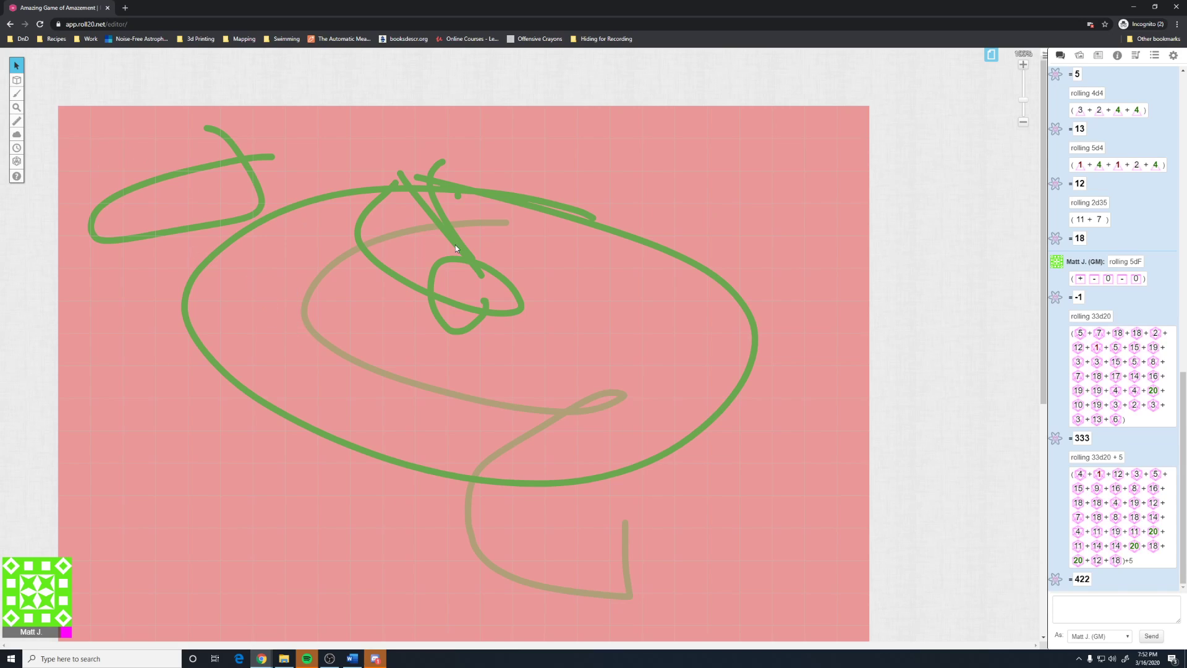
{"action": "mouse_move", "coordinate": [21, 88]}
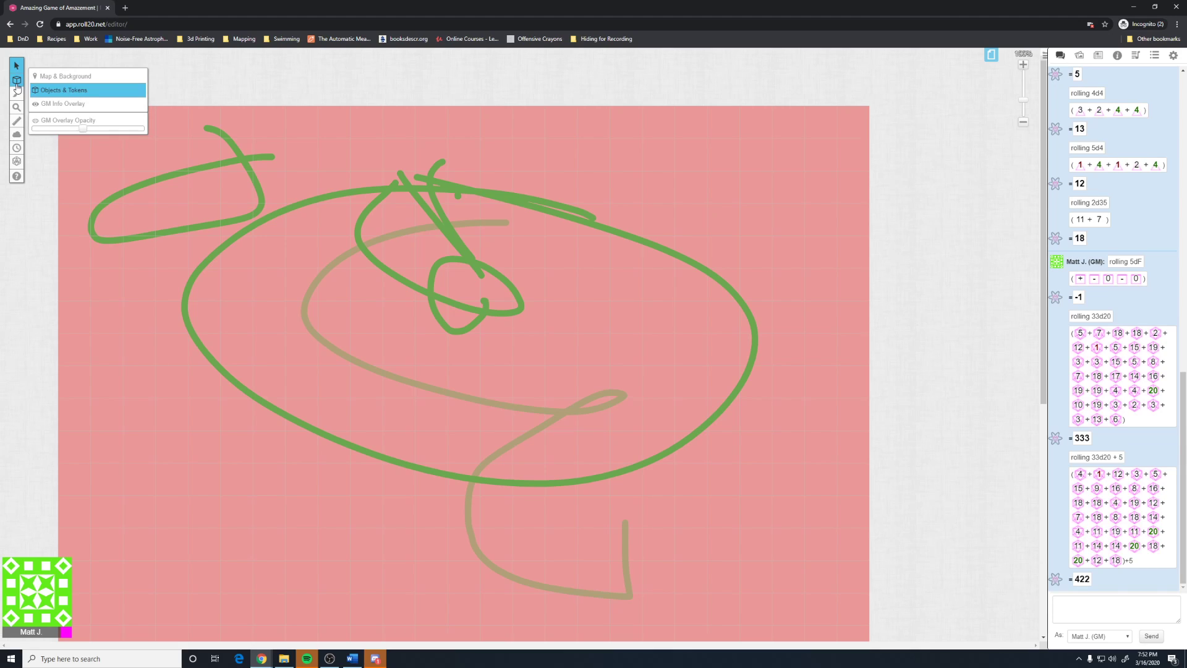
{"action": "left_click_drag", "start_coordinate": [288, 213], "coordinate": [243, 258]}
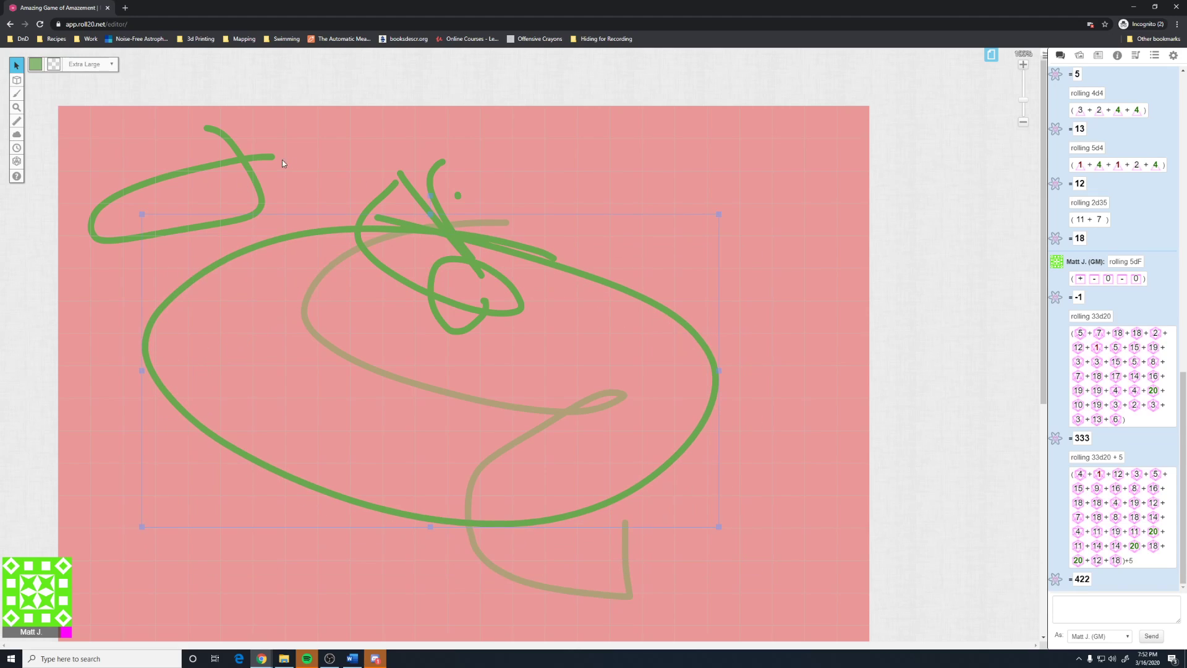
Delete the large oval from the map
{"action": "right_click", "coordinate": [335, 131]}
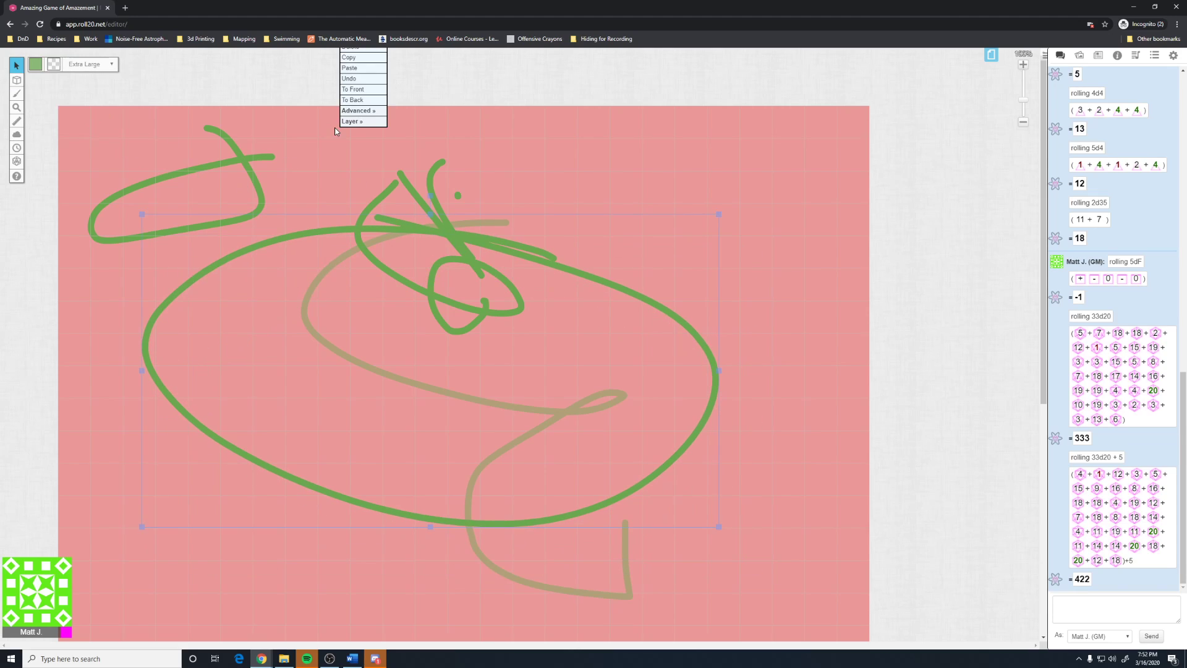
{"action": "right_click", "coordinate": [274, 299]}
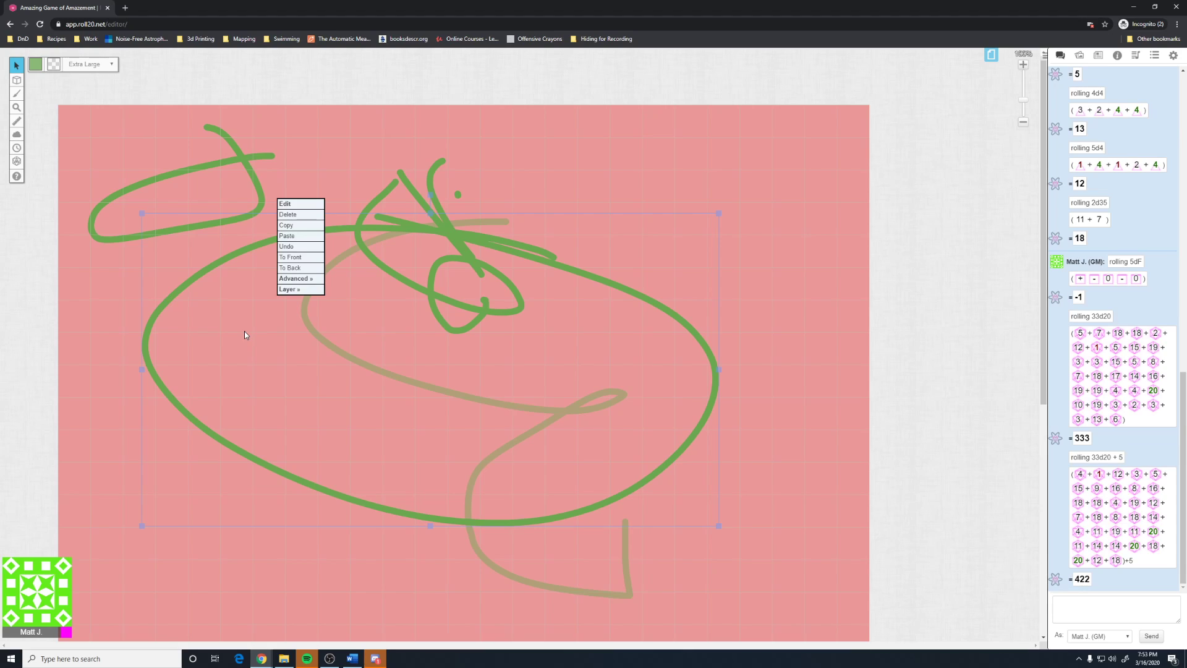
{"action": "left_click", "coordinate": [297, 214]}
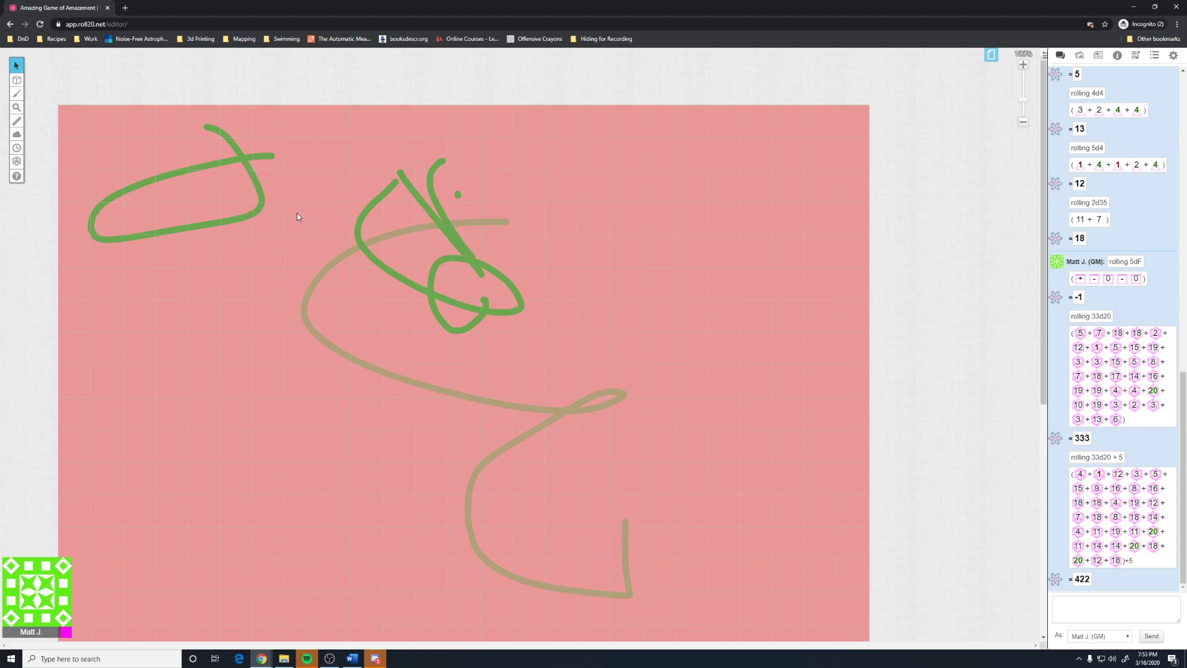
Compare the context options for an empty map area with those for the hooked stroke, including its advanced grouping options
{"action": "right_click", "coordinate": [570, 196]}
{"action": "right_click", "coordinate": [514, 160]}
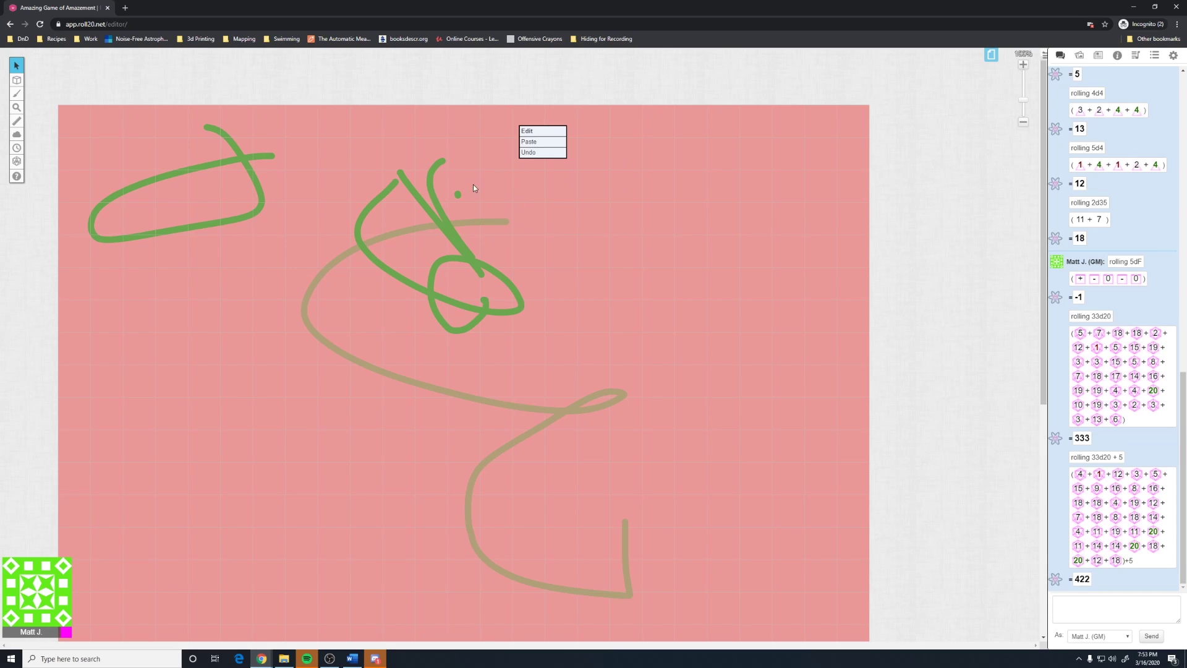
{"action": "right_click", "coordinate": [431, 192]}
{"action": "mouse_move", "coordinate": [459, 177]}
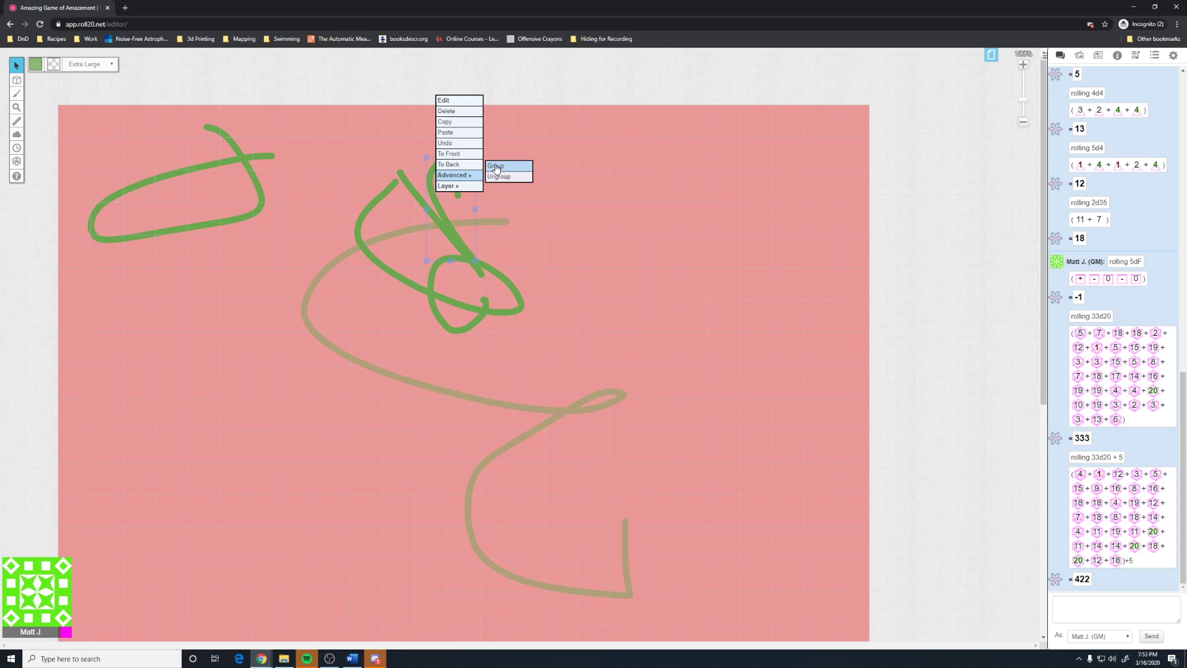
{"action": "left_click", "coordinate": [333, 183]}
Move the straight and hooked strokes to the right of the dot, then select both and group them
{"action": "left_click_drag", "start_coordinate": [411, 184], "coordinate": [558, 197]}
{"action": "left_click_drag", "start_coordinate": [433, 189], "coordinate": [567, 201]}
{"action": "left_click_drag", "start_coordinate": [520, 147], "coordinate": [650, 301]}
{"action": "right_click", "coordinate": [575, 226]}
{"action": "mouse_move", "coordinate": [612, 210]}
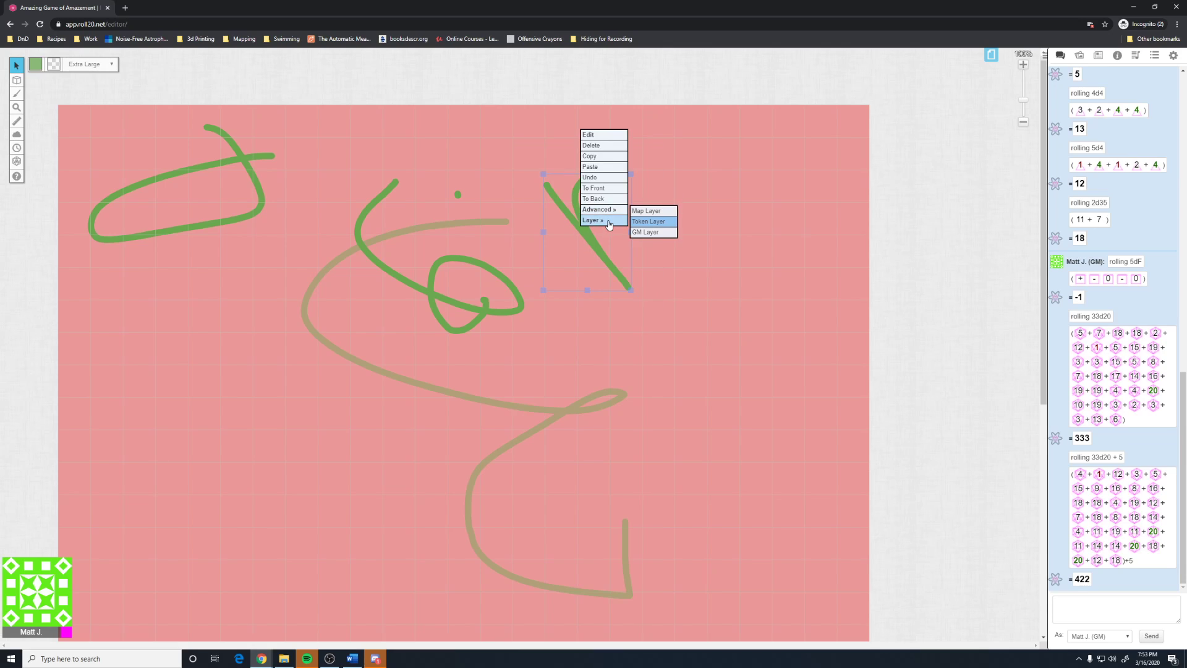
{"action": "left_click", "coordinate": [642, 200]}
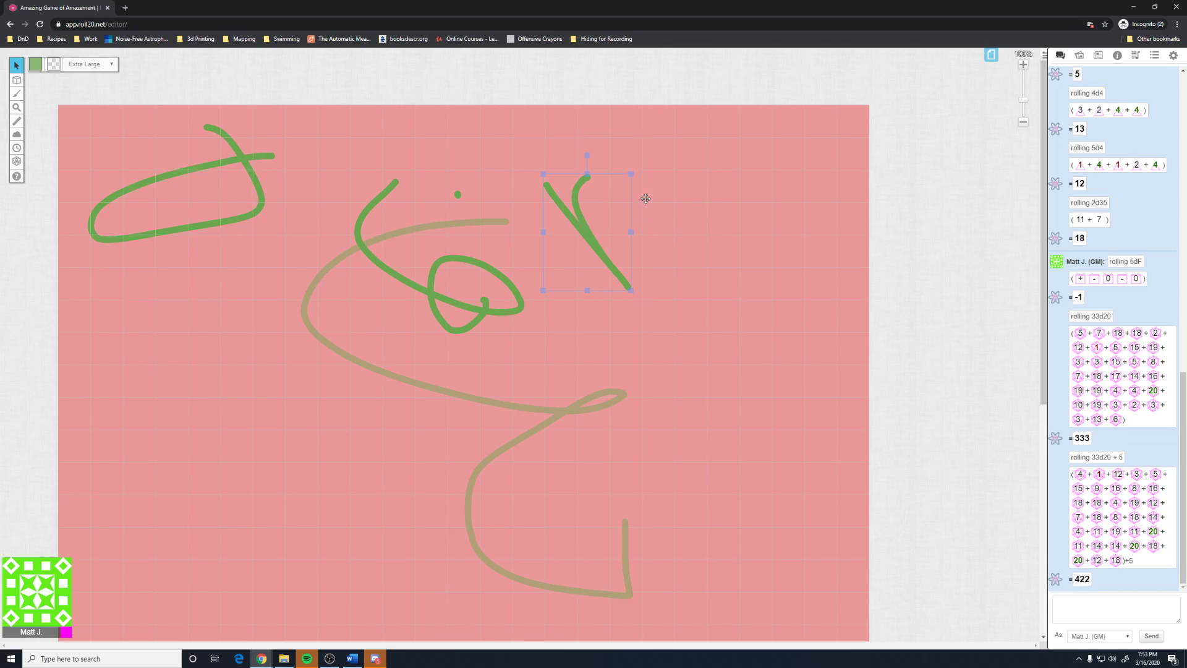
Move the straight and hooked strokes around to the right of the dot, leaving them next to each other
{"action": "mouse_move", "coordinate": [599, 257]}
{"action": "left_mouse_down"}
{"action": "mouse_move", "coordinate": [695, 251]}
{"action": "mouse_move", "coordinate": [585, 257]}
{"action": "mouse_move", "coordinate": [714, 266]}
{"action": "mouse_move", "coordinate": [638, 262]}
{"action": "mouse_move", "coordinate": [719, 279]}
{"action": "left_mouse_up"}
{"action": "left_click", "coordinate": [586, 285]}
{"action": "mouse_move", "coordinate": [647, 287]}
{"action": "left_mouse_down"}
{"action": "mouse_move", "coordinate": [699, 288]}
{"action": "mouse_move", "coordinate": [606, 280]}
{"action": "left_mouse_up"}
{"action": "left_click", "coordinate": [668, 344]}
{"action": "left_click_drag", "start_coordinate": [686, 254], "coordinate": [583, 256]}
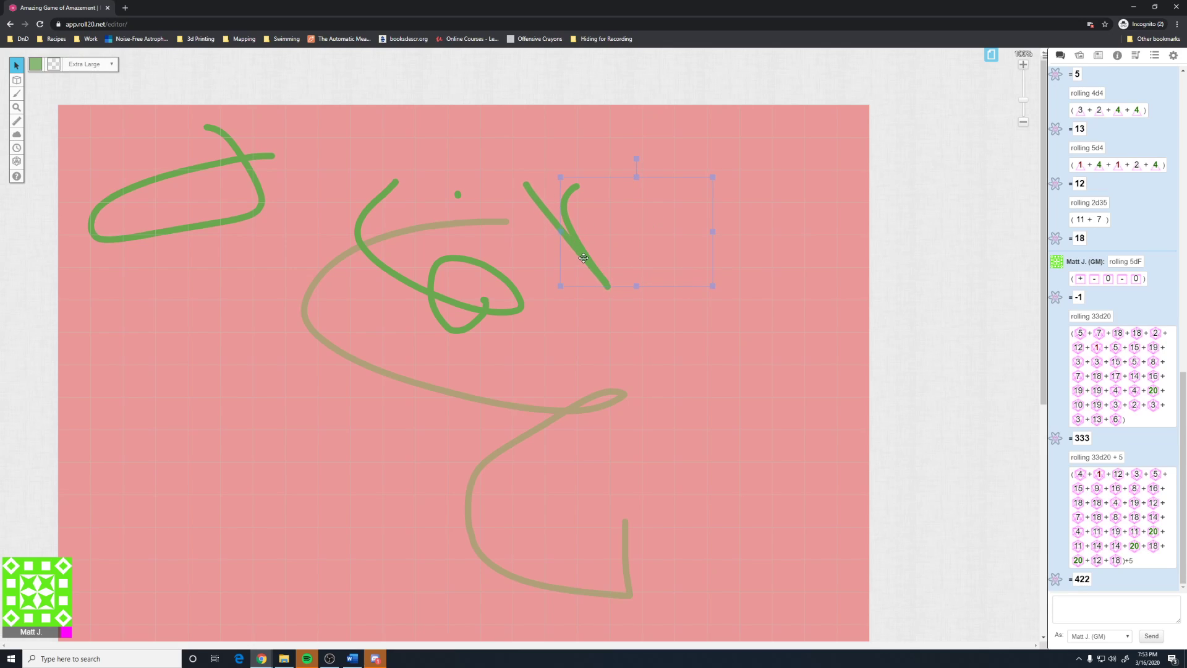
Select the straight and hooked strokes together and group them again
{"action": "mouse_move", "coordinate": [499, 147]}
{"action": "left_mouse_down"}
{"action": "mouse_move", "coordinate": [620, 247]}
{"action": "mouse_move", "coordinate": [649, 293]}
{"action": "left_mouse_up"}
{"action": "right_click", "coordinate": [579, 250]}
{"action": "mouse_move", "coordinate": [603, 233]}
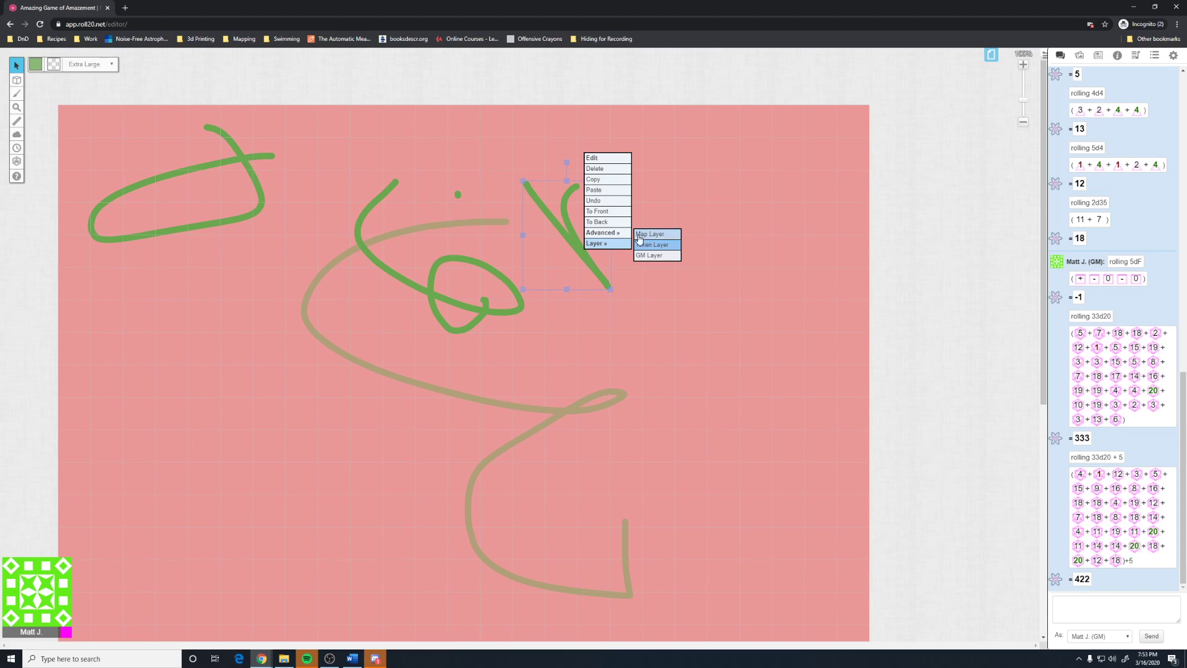
{"action": "left_click", "coordinate": [655, 226]}
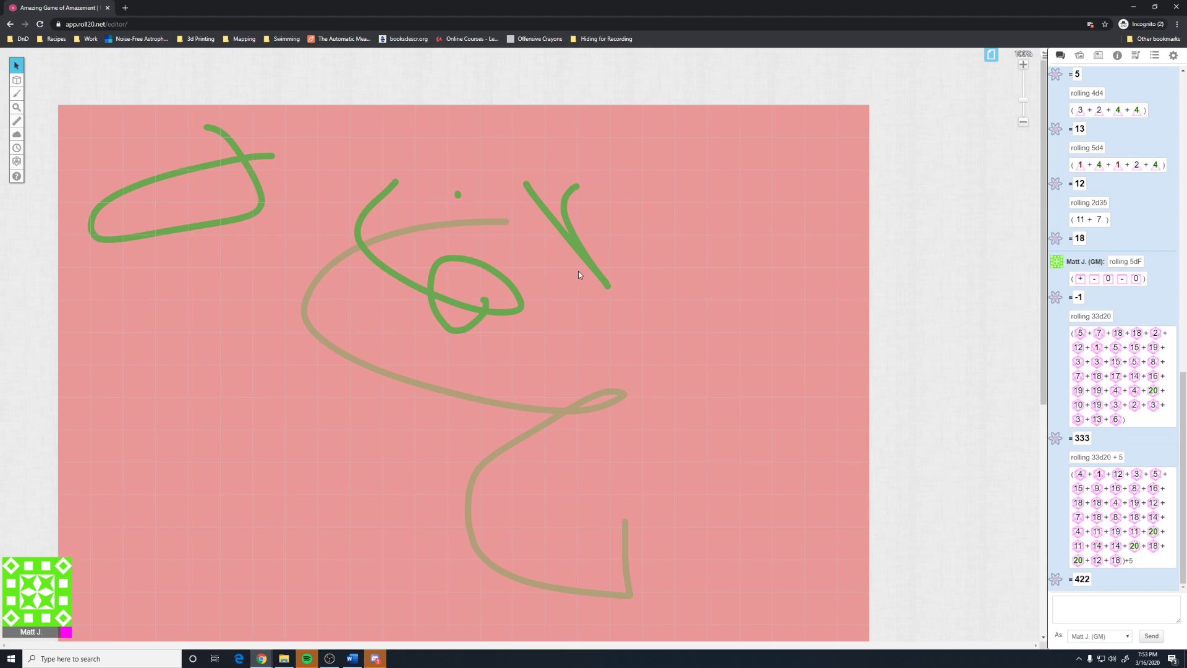
Move the grouped strokes to the right and back to the left as one object, then deselect them
{"action": "left_click_drag", "start_coordinate": [598, 274], "coordinate": [662, 278]}
{"action": "left_click", "coordinate": [643, 265]}
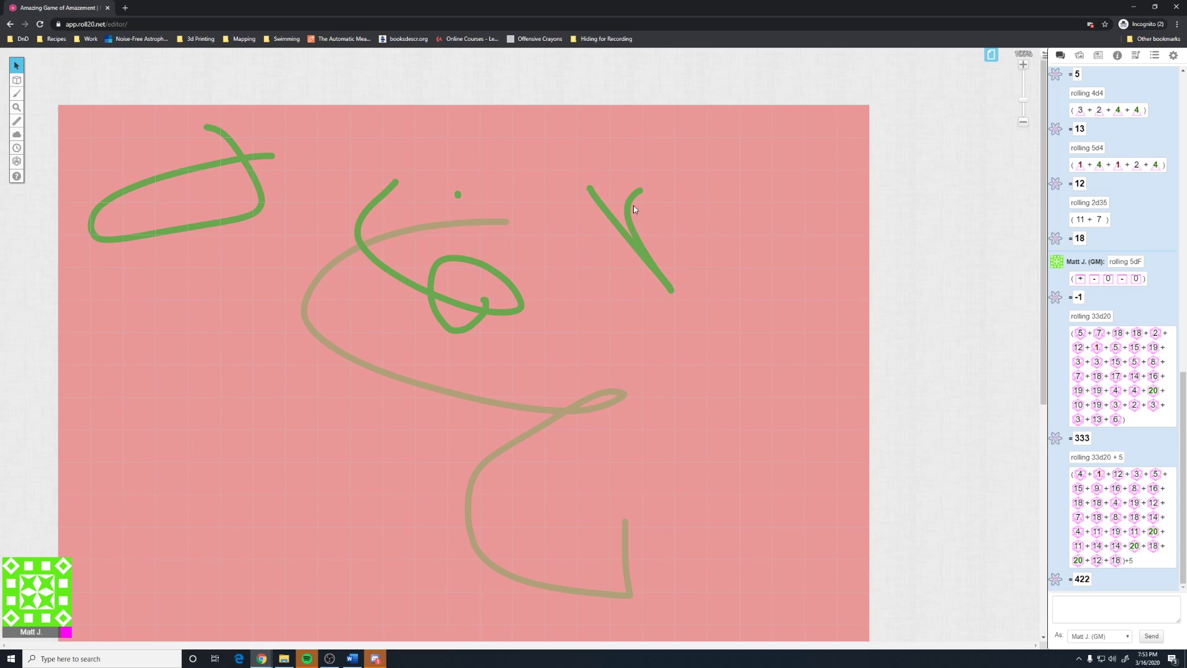
{"action": "mouse_move", "coordinate": [637, 205]}
{"action": "left_mouse_down"}
{"action": "mouse_move", "coordinate": [677, 198]}
{"action": "mouse_move", "coordinate": [582, 210]}
{"action": "left_mouse_up"}
{"action": "left_click", "coordinate": [651, 202]}
{"action": "left_click", "coordinate": [636, 209]}
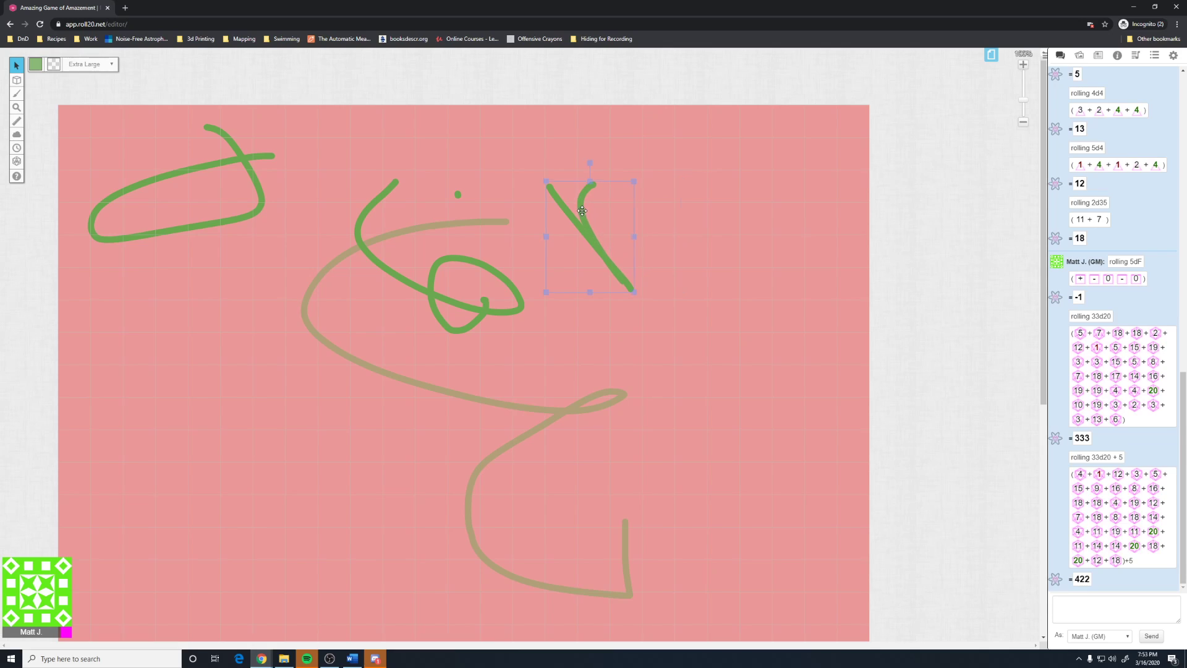
{"action": "left_click", "coordinate": [622, 268]}
{"action": "left_click", "coordinate": [598, 244]}
{"action": "right_click", "coordinate": [598, 244]}
{"action": "left_click", "coordinate": [681, 279]}
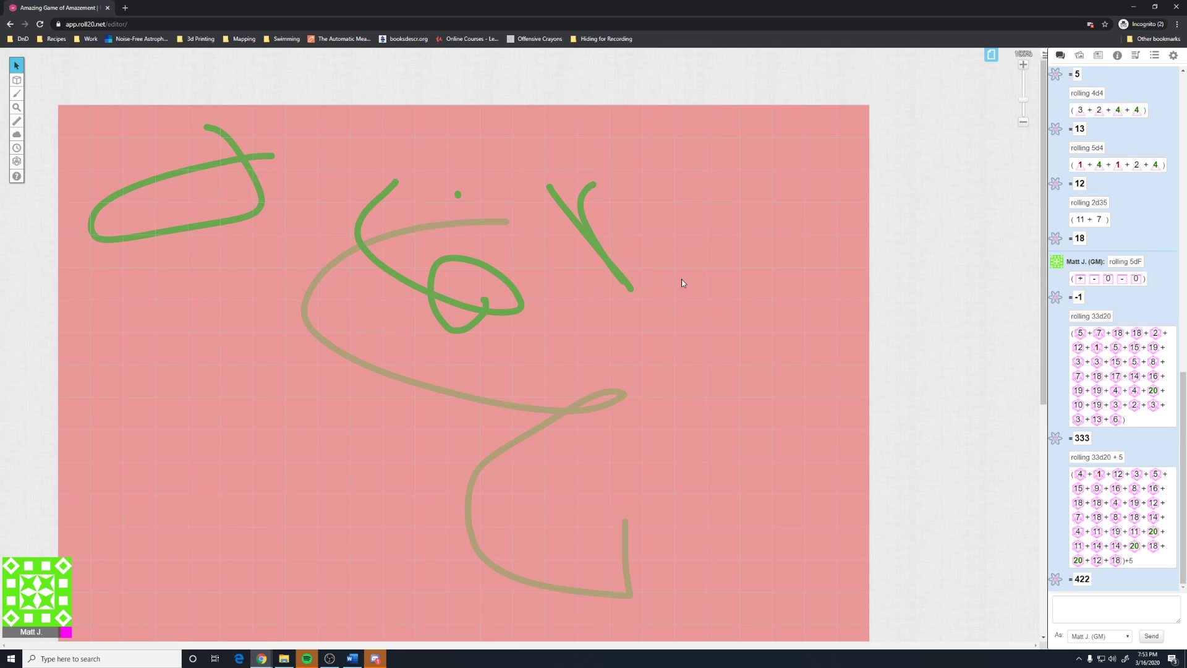
Select the grouped straight and hooked strokes and ungroup them
{"action": "mouse_move", "coordinate": [684, 308]}
{"action": "left_mouse_down"}
{"action": "mouse_move", "coordinate": [472, 131]}
{"action": "mouse_move", "coordinate": [543, 157]}
{"action": "left_mouse_up"}
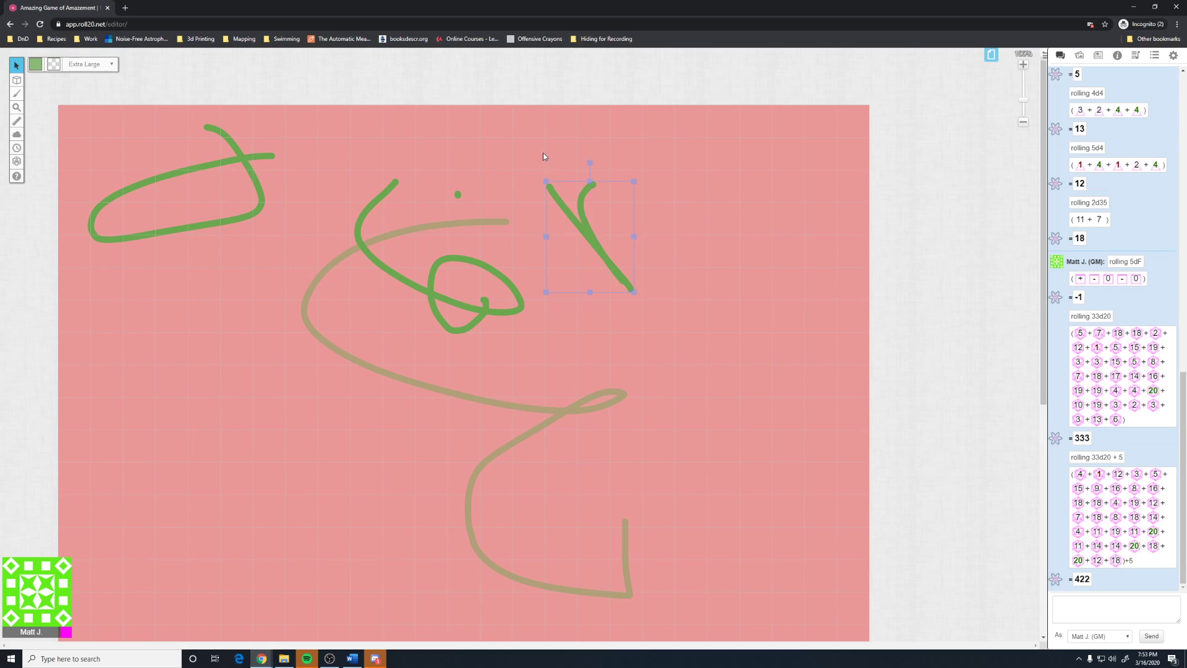
{"action": "right_click", "coordinate": [588, 230]}
{"action": "mouse_move", "coordinate": [619, 223]}
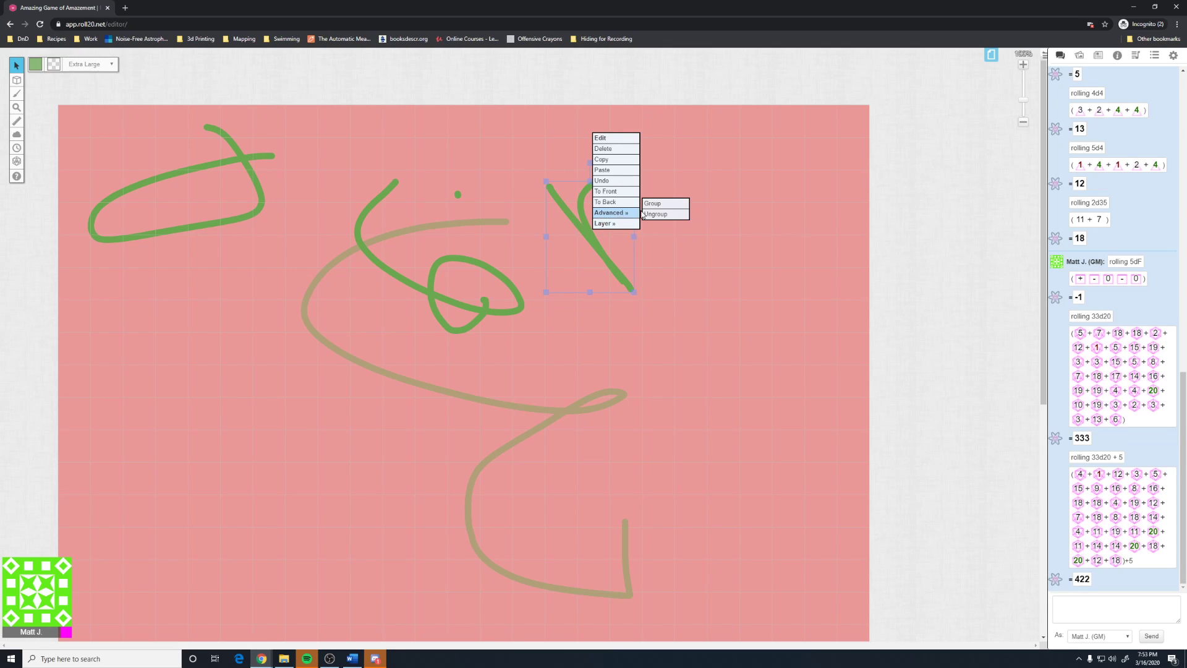
{"action": "left_click", "coordinate": [657, 214]}
Select the hooked stroke and the straight stroke separately and shift them slightly as independent objects
{"action": "left_click", "coordinate": [587, 222]}
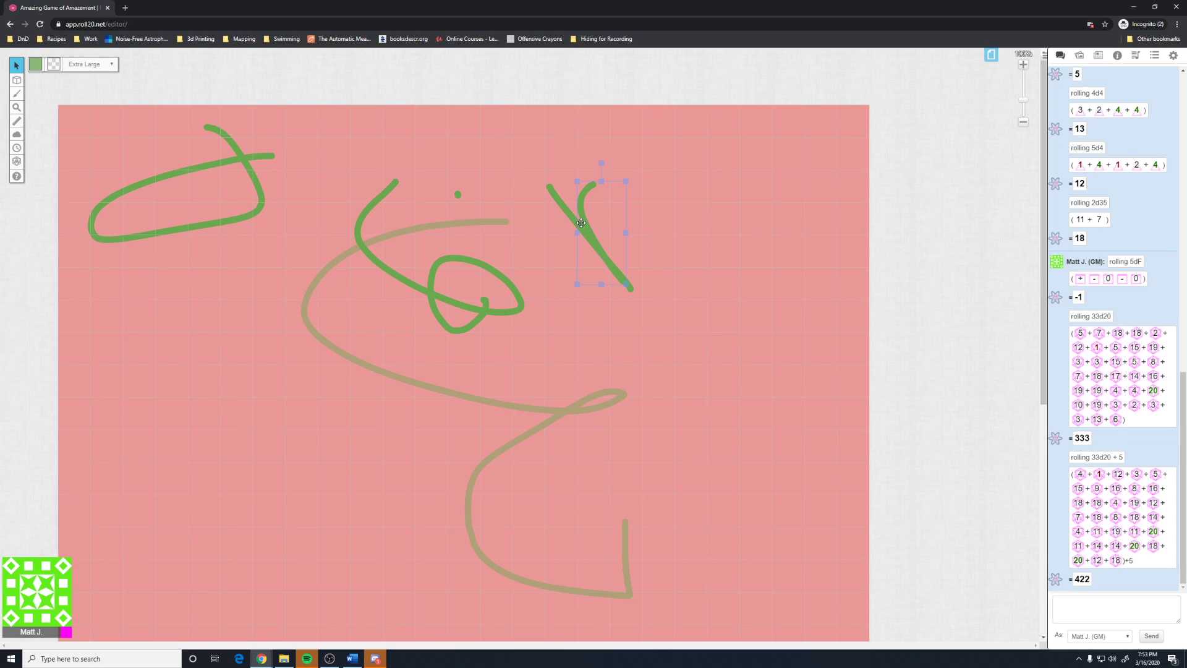
{"action": "left_click", "coordinate": [566, 214]}
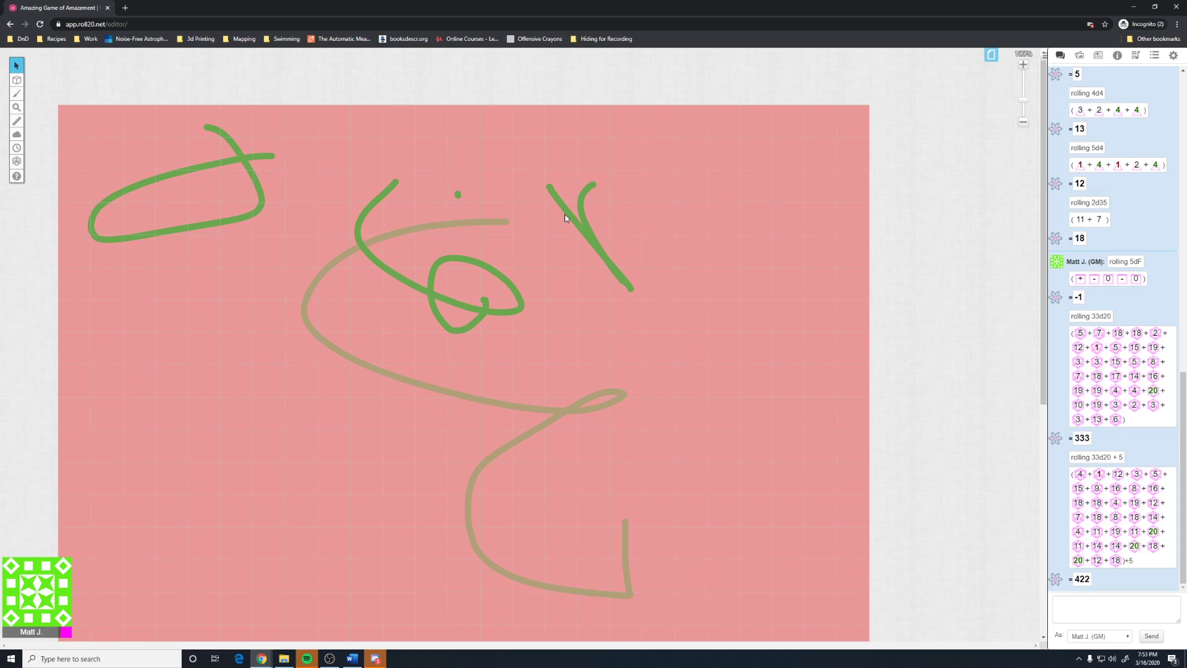
{"action": "mouse_move", "coordinate": [616, 270]}
{"action": "left_mouse_down"}
{"action": "mouse_move", "coordinate": [703, 283]}
{"action": "mouse_move", "coordinate": [622, 271]}
{"action": "left_mouse_up"}
{"action": "left_click", "coordinate": [624, 281]}
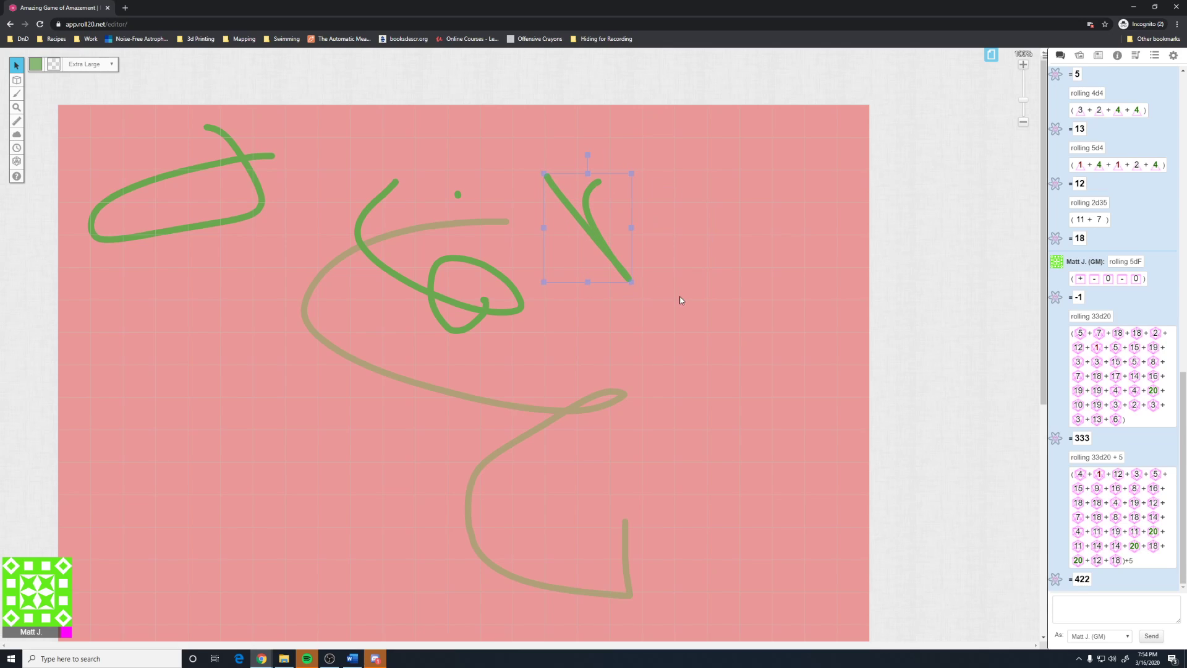
Select the straight and hooked strokes together and group them
{"action": "mouse_move", "coordinate": [679, 298]}
{"action": "left_mouse_down"}
{"action": "mouse_move", "coordinate": [620, 278]}
{"action": "mouse_move", "coordinate": [543, 163]}
{"action": "left_mouse_up"}
{"action": "right_click", "coordinate": [585, 224]}
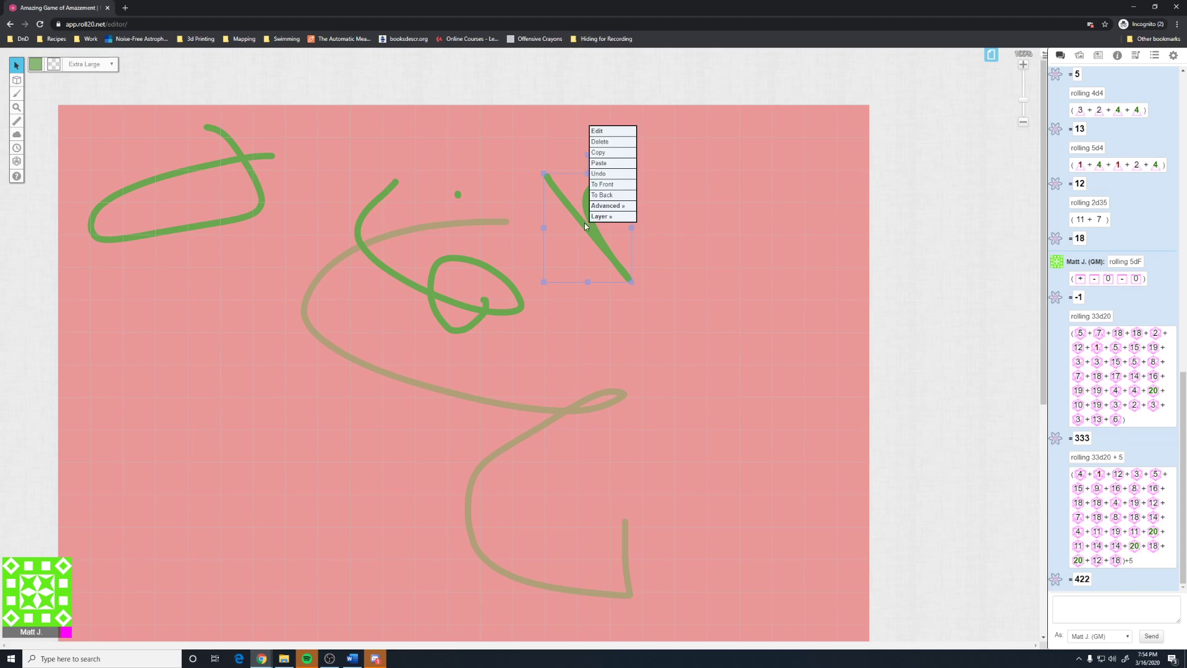
{"action": "mouse_move", "coordinate": [608, 206]}
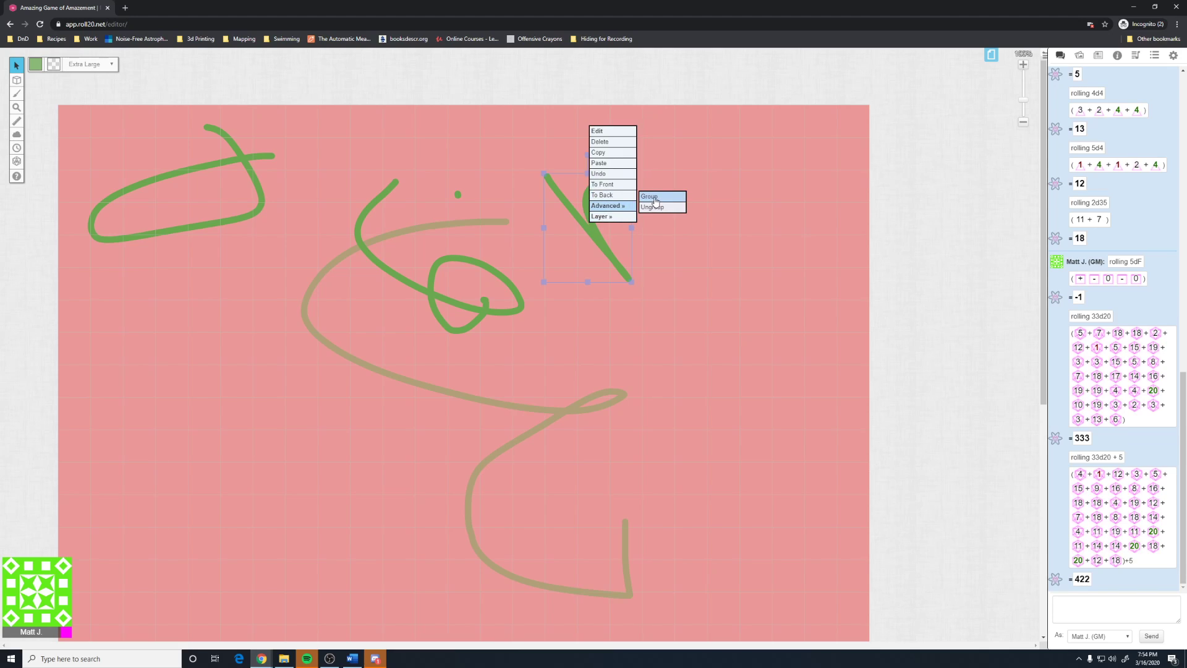
{"action": "left_click", "coordinate": [656, 198]}
Move the grouped straight and hooked strokes to the right in several shifts, deselecting them between moves
{"action": "left_click", "coordinate": [664, 281]}
{"action": "mouse_move", "coordinate": [610, 264]}
{"action": "left_mouse_down"}
{"action": "mouse_move", "coordinate": [765, 247]}
{"action": "mouse_move", "coordinate": [650, 246]}
{"action": "mouse_move", "coordinate": [677, 245]}
{"action": "left_mouse_up"}
{"action": "left_click", "coordinate": [660, 310]}
{"action": "mouse_move", "coordinate": [695, 186]}
{"action": "left_mouse_down"}
{"action": "mouse_move", "coordinate": [648, 194]}
{"action": "mouse_move", "coordinate": [670, 194]}
{"action": "left_mouse_up"}
{"action": "mouse_move", "coordinate": [744, 241]}
{"action": "left_mouse_down"}
{"action": "mouse_move", "coordinate": [677, 249]}
{"action": "mouse_move", "coordinate": [633, 210]}
{"action": "mouse_move", "coordinate": [593, 241]}
{"action": "mouse_move", "coordinate": [705, 270]}
{"action": "mouse_move", "coordinate": [703, 259]}
{"action": "mouse_move", "coordinate": [645, 262]}
{"action": "mouse_move", "coordinate": [624, 281]}
{"action": "mouse_move", "coordinate": [760, 258]}
{"action": "mouse_move", "coordinate": [519, 252]}
{"action": "mouse_move", "coordinate": [797, 264]}
{"action": "mouse_move", "coordinate": [567, 273]}
{"action": "mouse_move", "coordinate": [729, 249]}
{"action": "mouse_move", "coordinate": [760, 257]}
{"action": "mouse_move", "coordinate": [517, 235]}
{"action": "mouse_move", "coordinate": [769, 252]}
{"action": "mouse_move", "coordinate": [759, 254]}
{"action": "left_mouse_up"}
{"action": "left_click", "coordinate": [673, 261]}
{"action": "left_click", "coordinate": [706, 291]}
{"action": "left_click", "coordinate": [709, 295]}
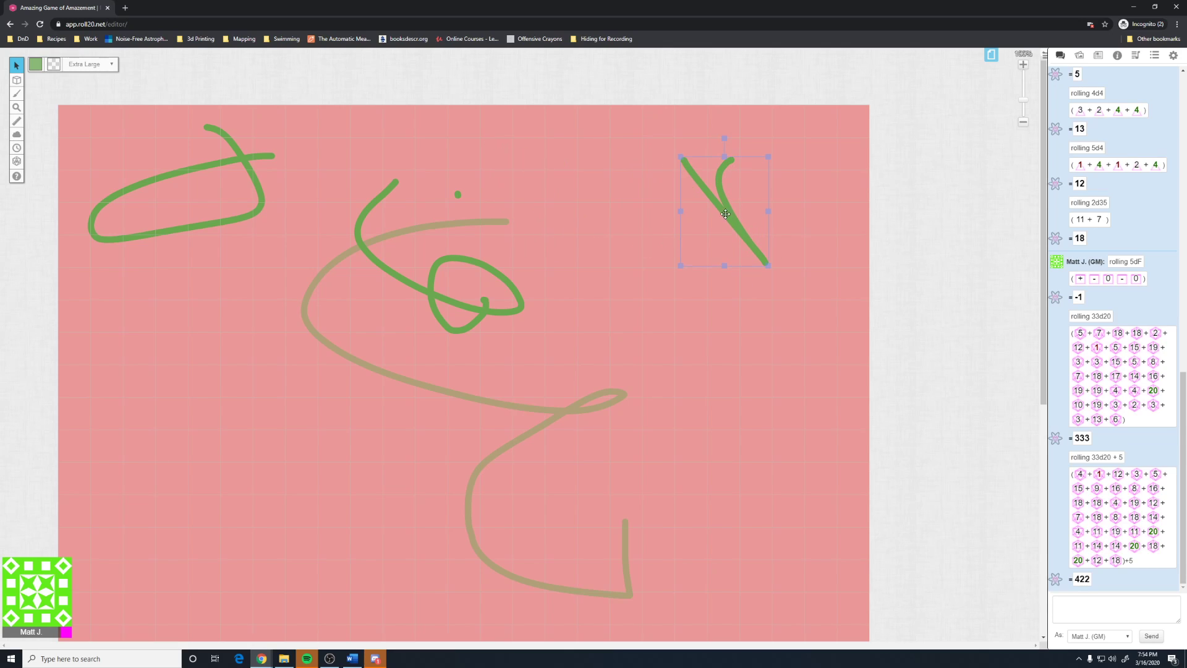
Shift the grouped strokes back to the left as one object and deselect them
{"action": "mouse_move", "coordinate": [698, 197]}
{"action": "left_mouse_down"}
{"action": "mouse_move", "coordinate": [596, 225]}
{"action": "mouse_move", "coordinate": [697, 202]}
{"action": "mouse_move", "coordinate": [695, 179]}
{"action": "mouse_move", "coordinate": [489, 196]}
{"action": "mouse_move", "coordinate": [603, 313]}
{"action": "mouse_move", "coordinate": [679, 173]}
{"action": "mouse_move", "coordinate": [693, 183]}
{"action": "mouse_move", "coordinate": [625, 179]}
{"action": "mouse_move", "coordinate": [689, 178]}
{"action": "left_mouse_up"}
{"action": "left_click", "coordinate": [698, 230]}
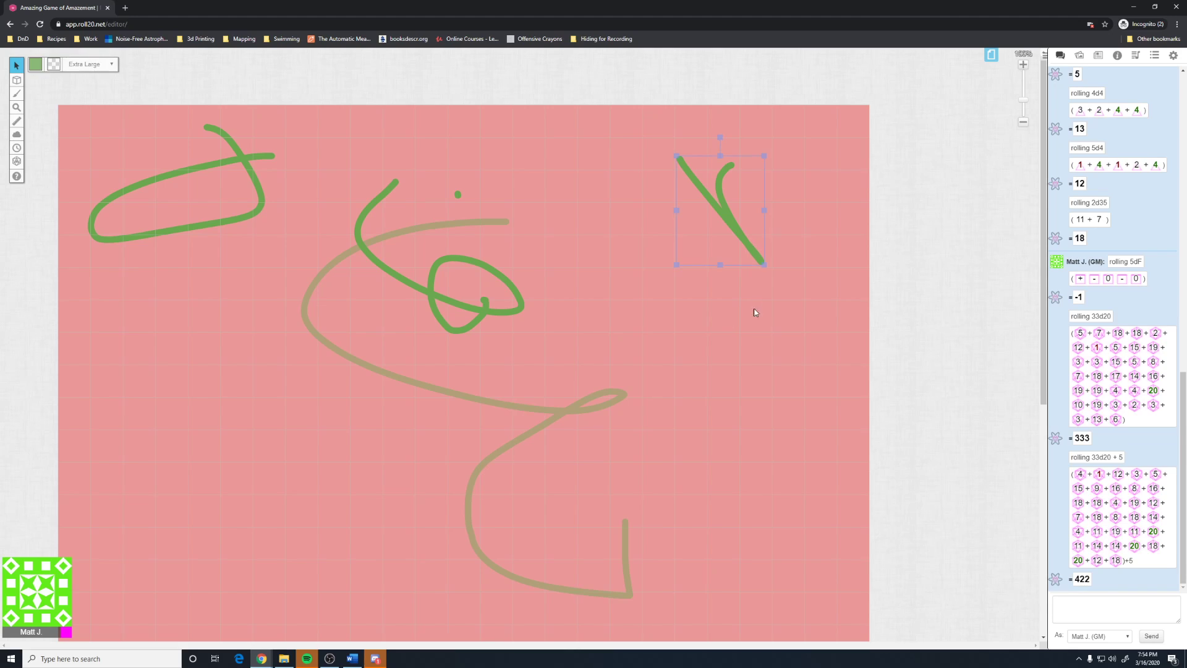
{"action": "mouse_move", "coordinate": [754, 254]}
{"action": "left_mouse_down"}
{"action": "mouse_move", "coordinate": [666, 262]}
{"action": "mouse_move", "coordinate": [714, 235]}
{"action": "mouse_move", "coordinate": [690, 276]}
{"action": "left_mouse_up"}
{"action": "left_click", "coordinate": [713, 356]}
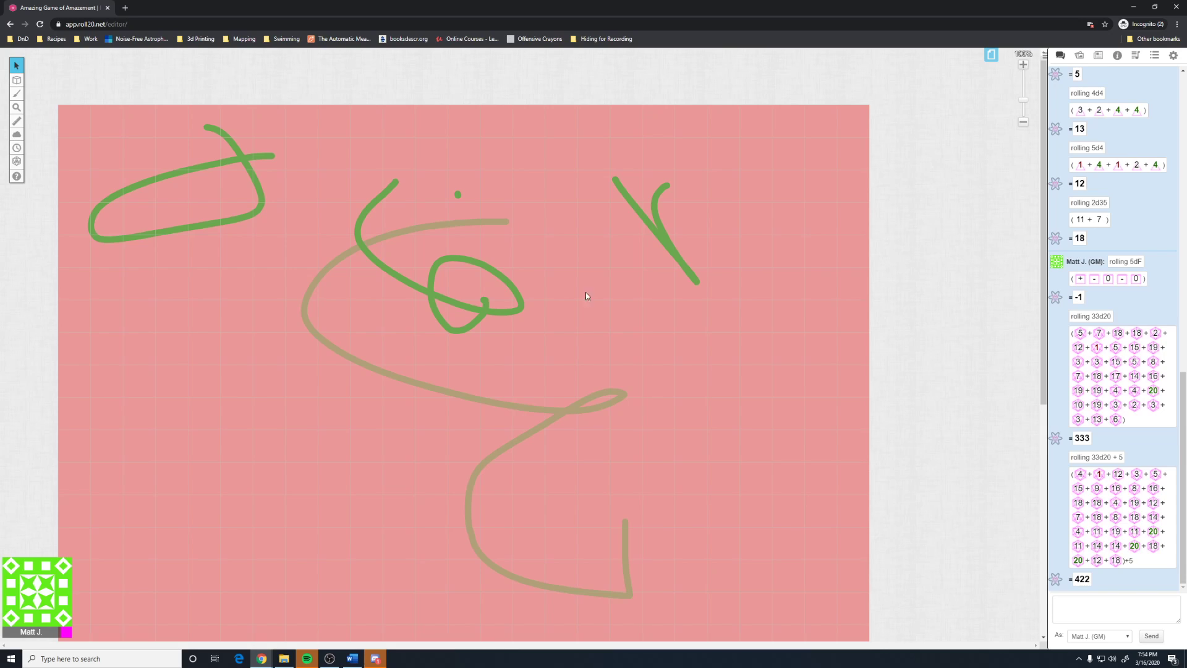
Draw a horizontal magenta freehand line across the grouped straight and hooked strokes
{"action": "right_click", "coordinate": [635, 211]}
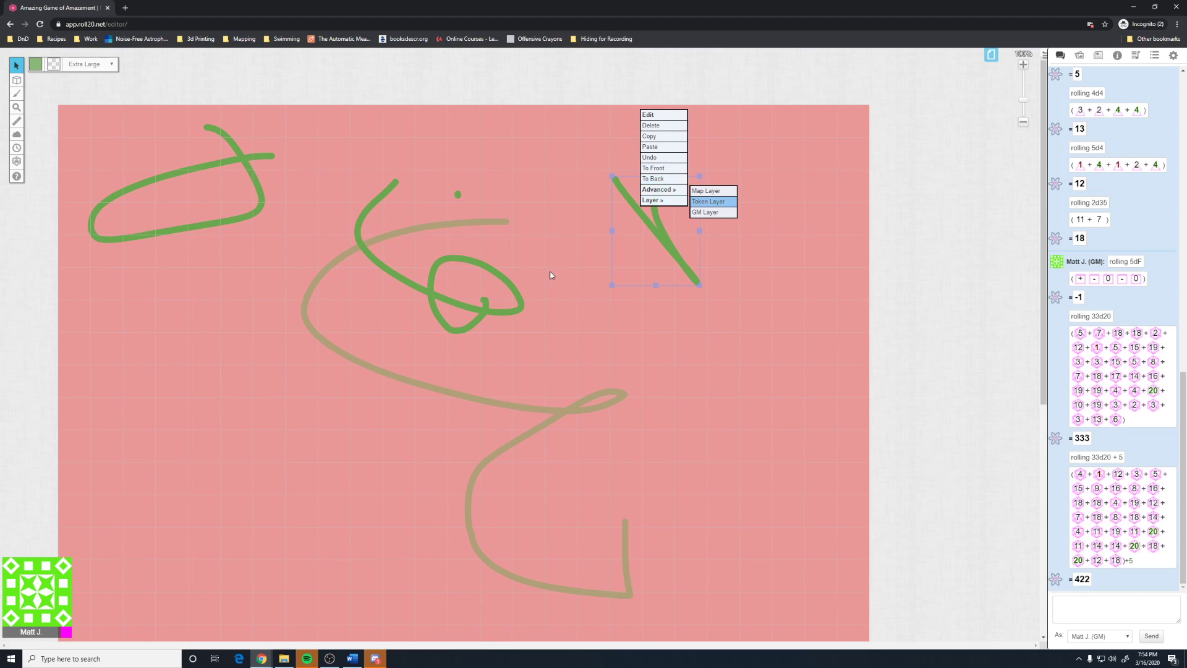
{"action": "left_click", "coordinate": [17, 93]}
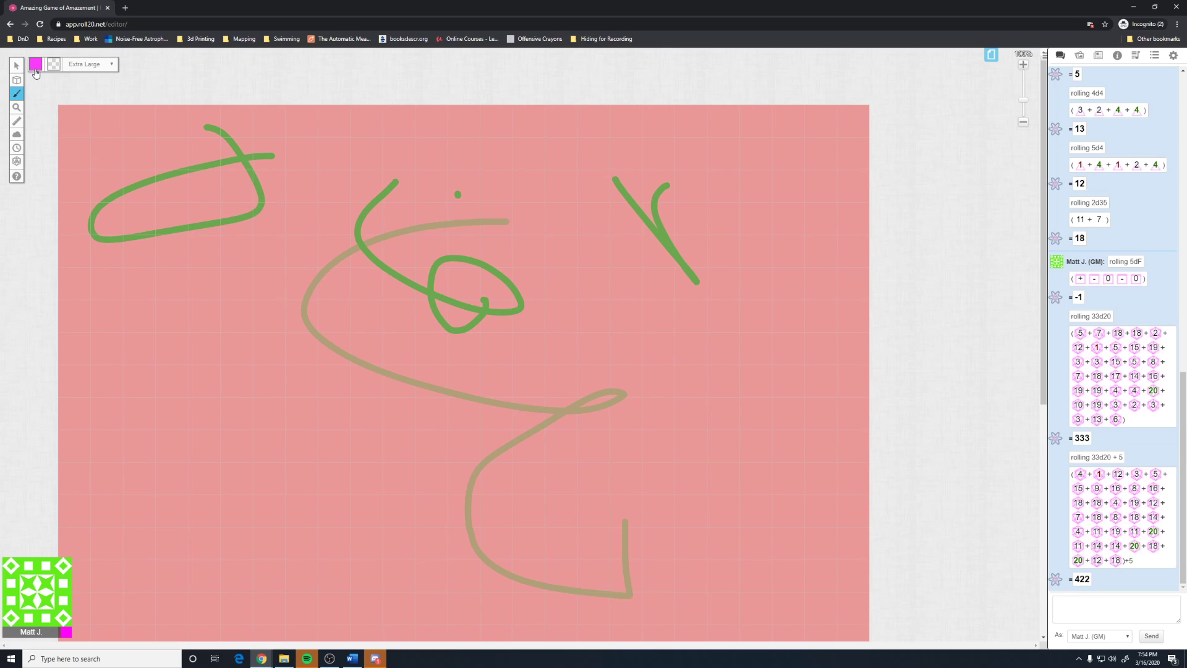
{"action": "left_click_drag", "start_coordinate": [598, 233], "coordinate": [743, 229]}
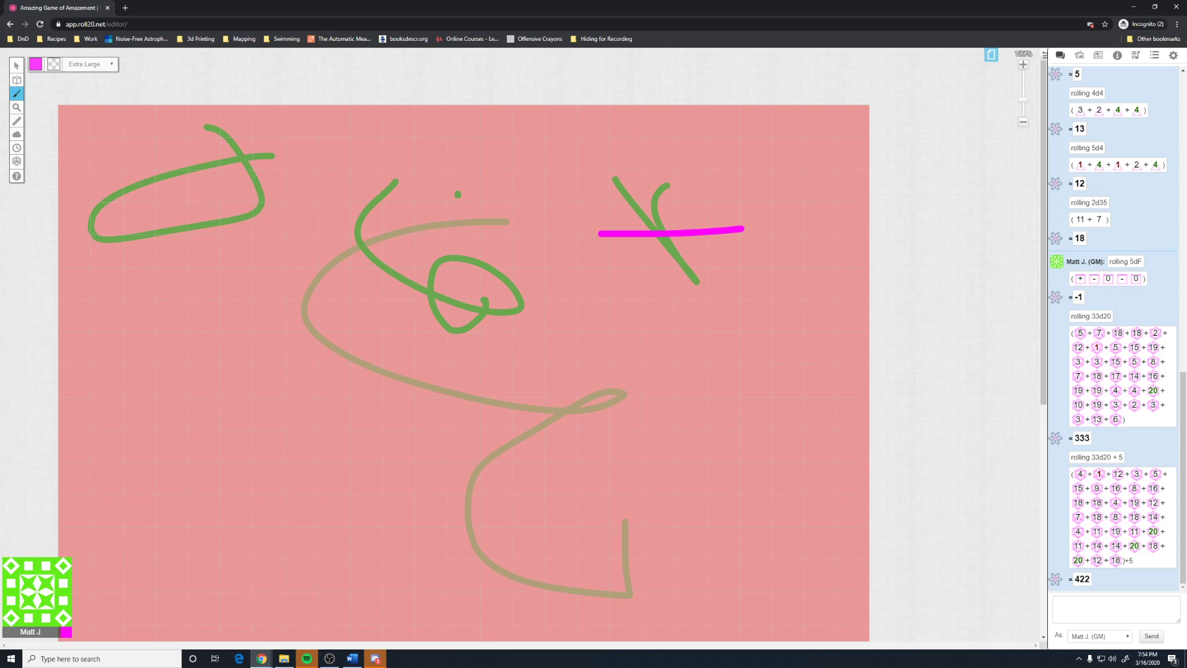
{"action": "left_click", "coordinate": [17, 64]}
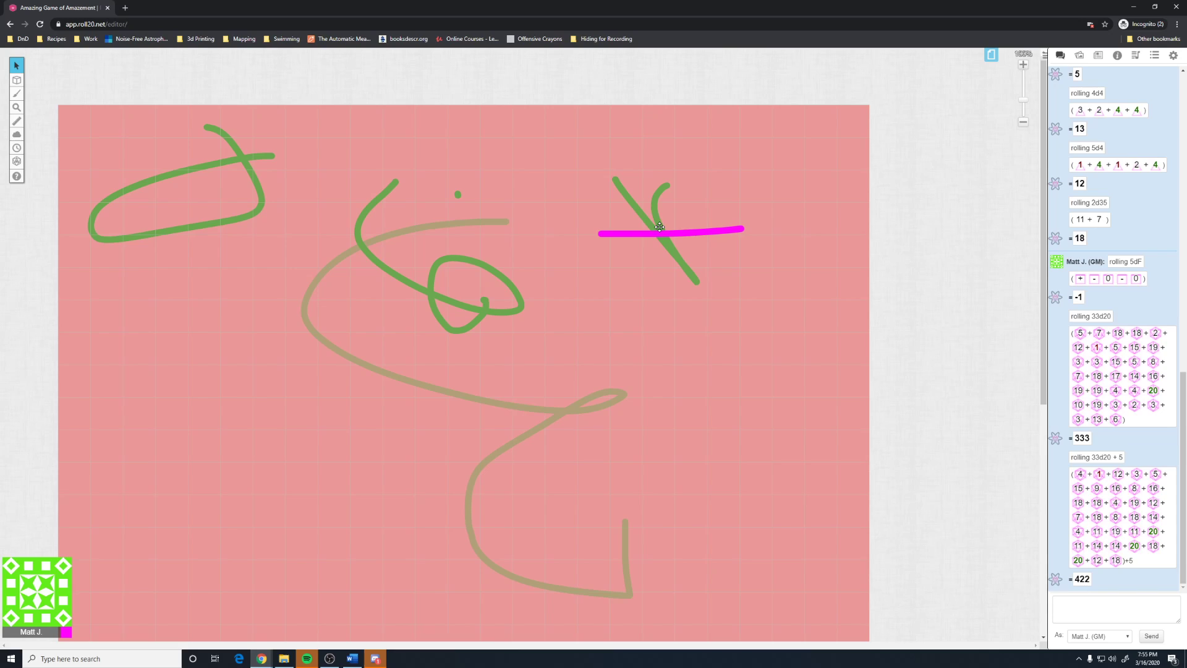
Send the magenta line to the back, behind the grouped green strokes
{"action": "left_click", "coordinate": [688, 235]}
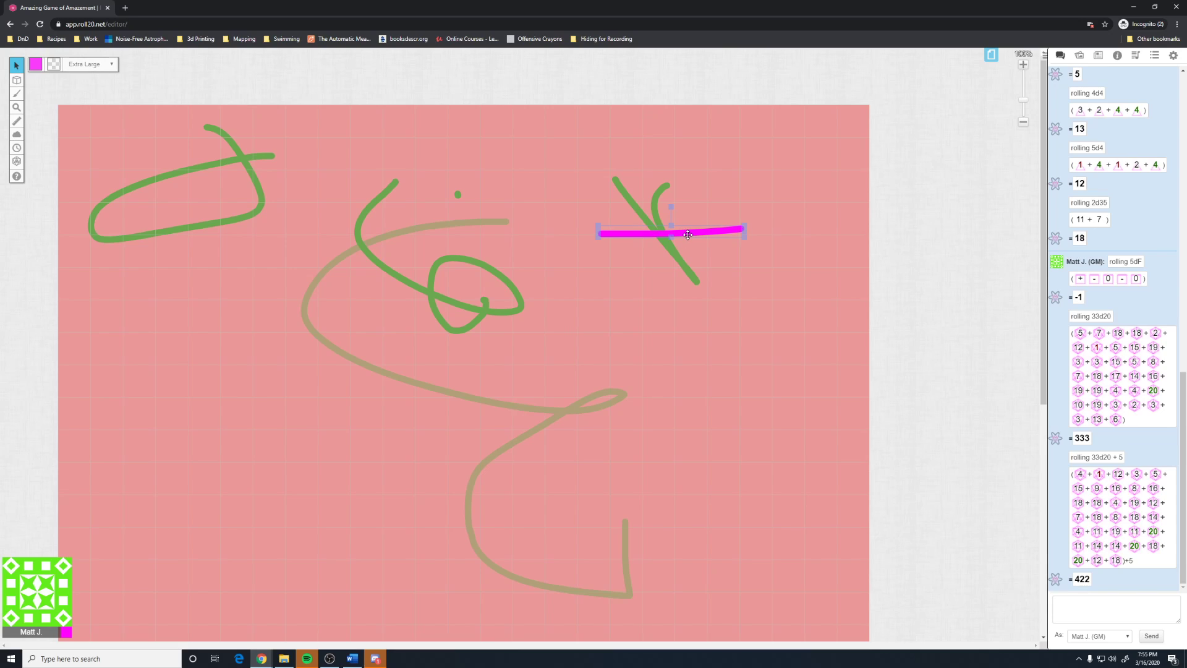
{"action": "right_click", "coordinate": [687, 235]}
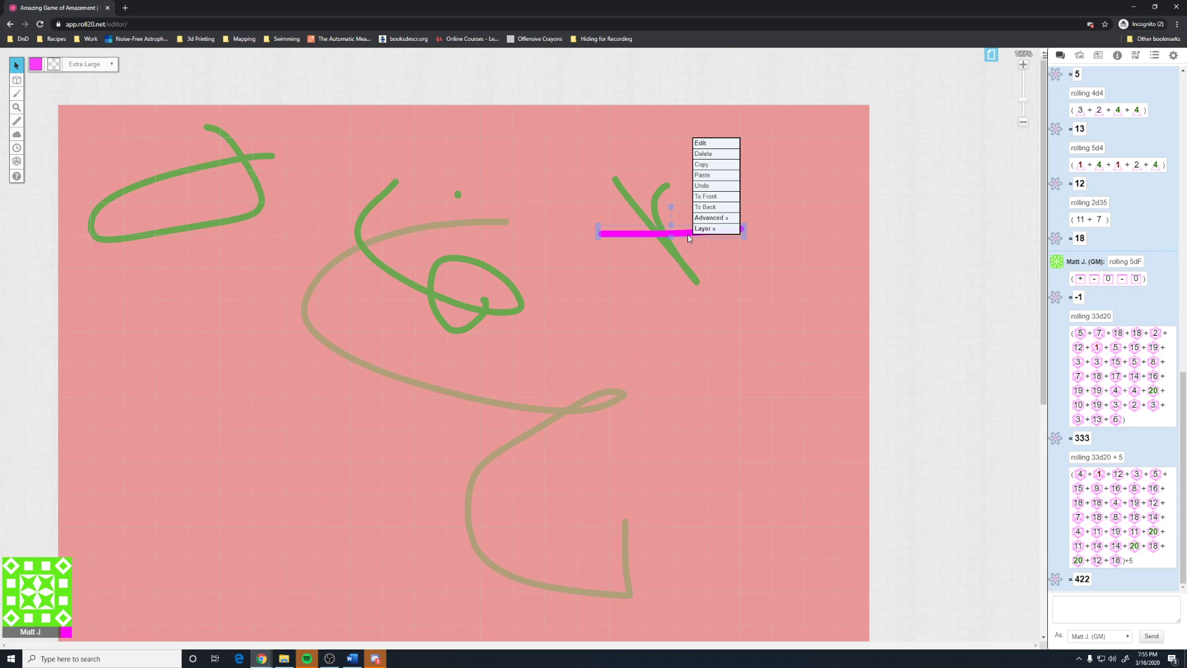
{"action": "left_click", "coordinate": [719, 212]}
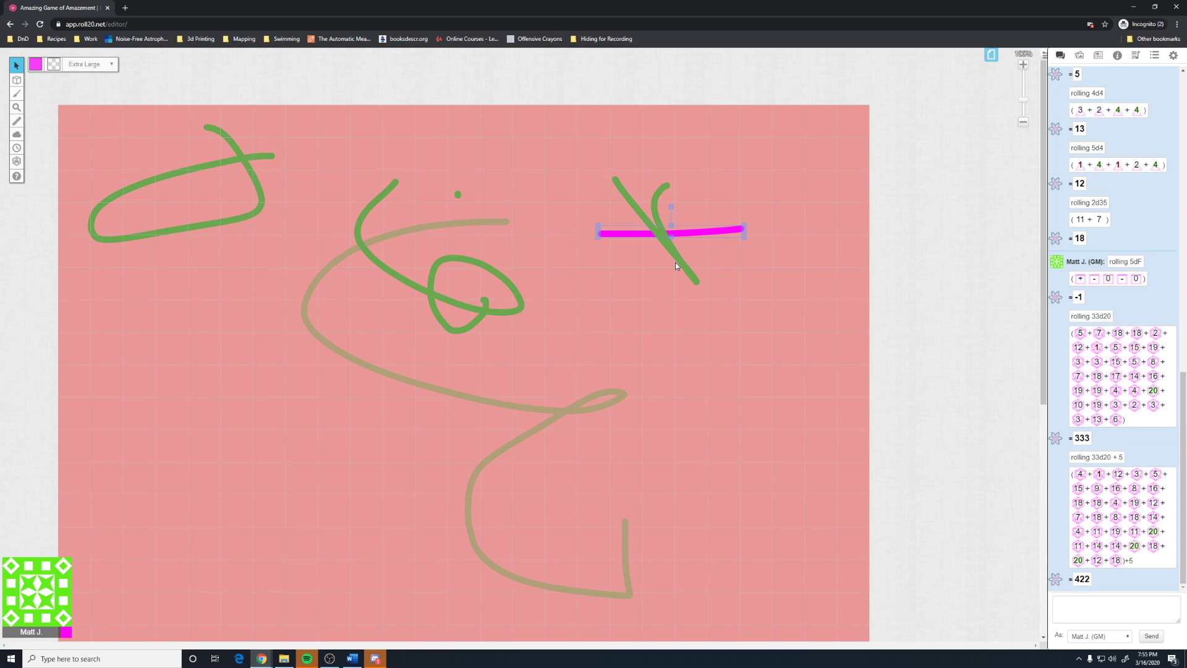
Undo the drawing of the magenta line
{"action": "left_click", "coordinate": [676, 262]}
{"action": "scroll", "coordinate": [636, 263], "scroll_direction": "down", "scroll_amount": 1}
{"action": "right_click", "coordinate": [672, 223]}
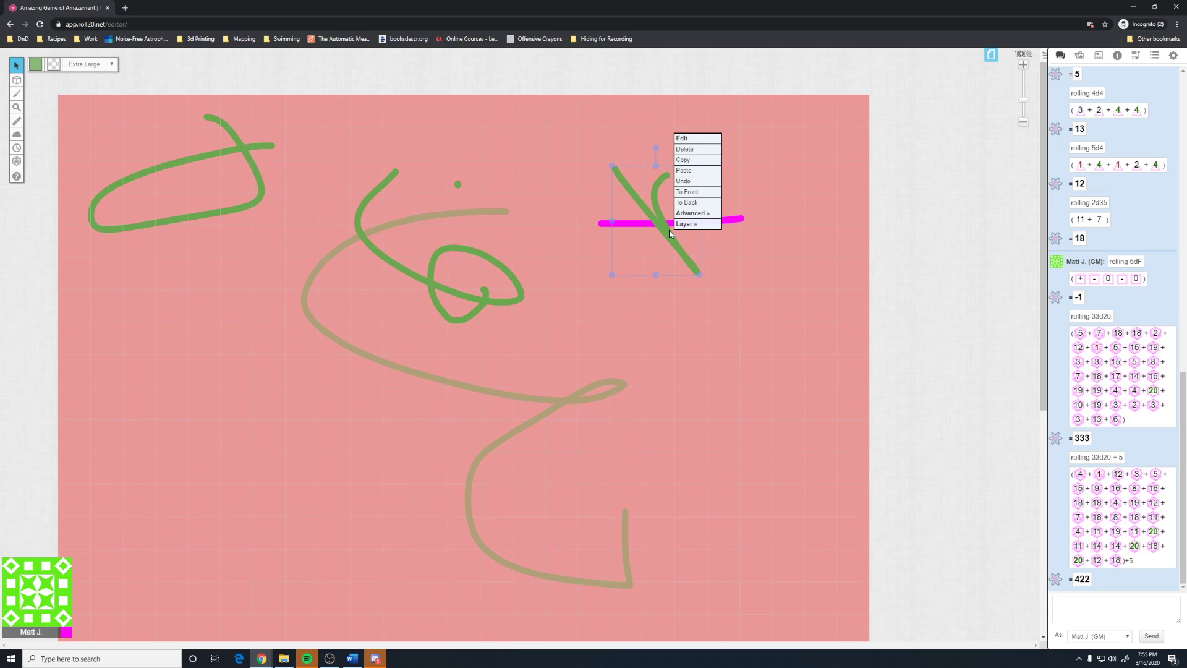
{"action": "left_click", "coordinate": [701, 186]}
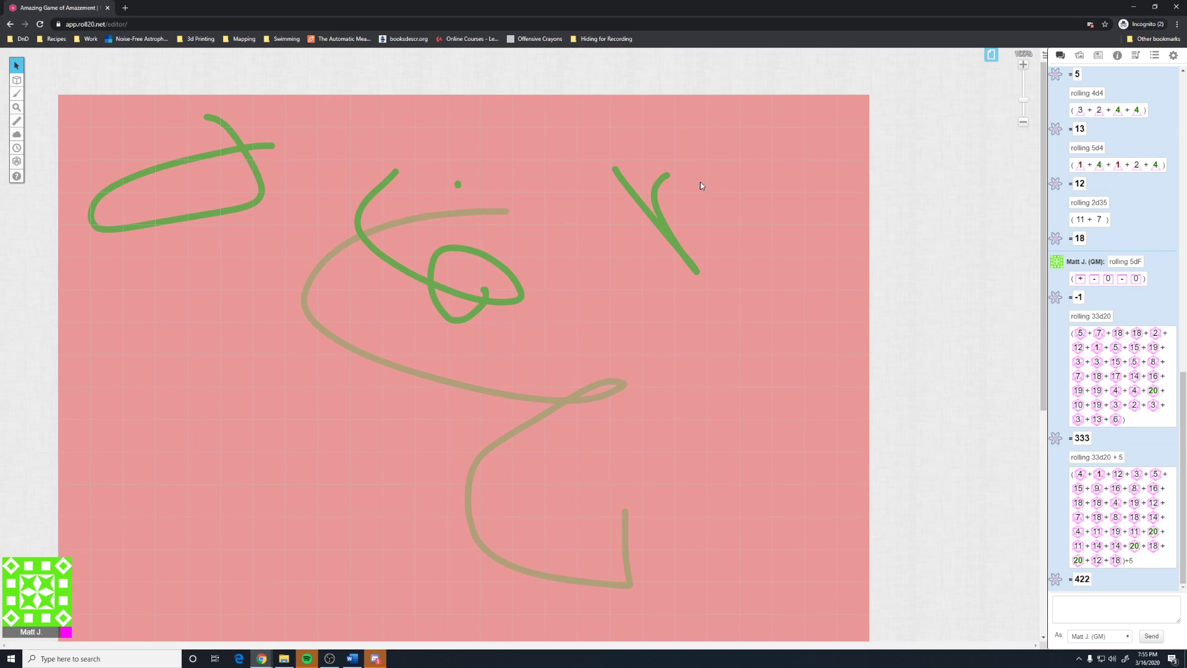
Display the layer options for the grouped straight and hooked strokes, then dismiss them without choosing a layer
{"action": "left_click", "coordinate": [659, 228]}
{"action": "right_click", "coordinate": [659, 229]}
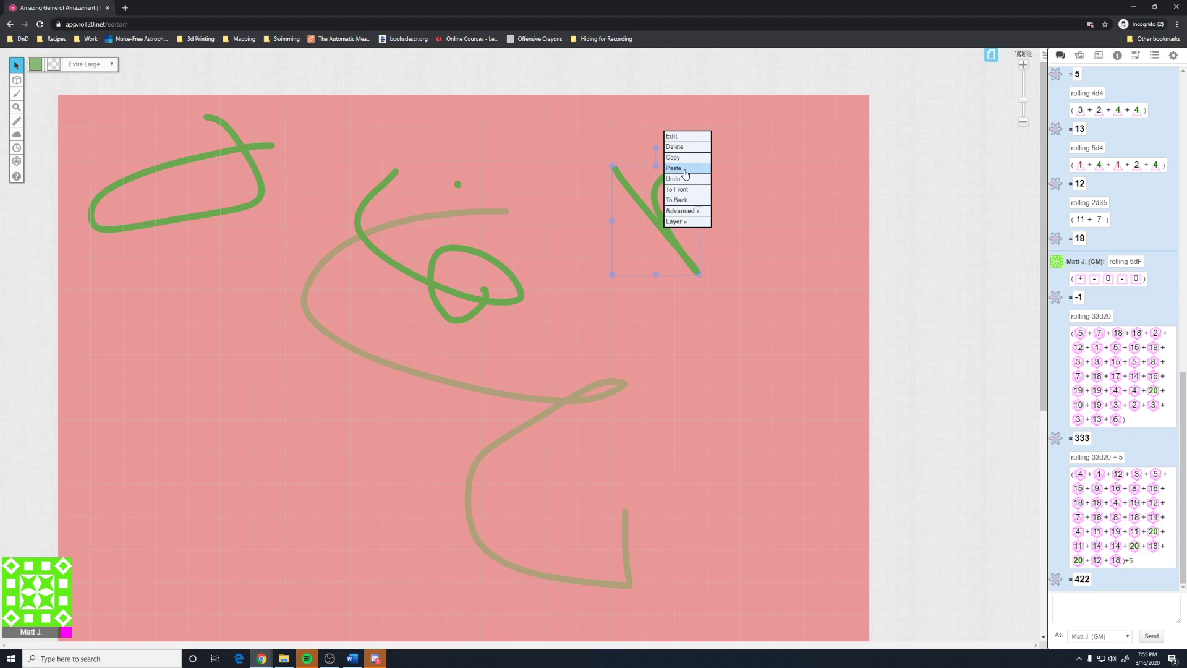
{"action": "mouse_move", "coordinate": [676, 221]}
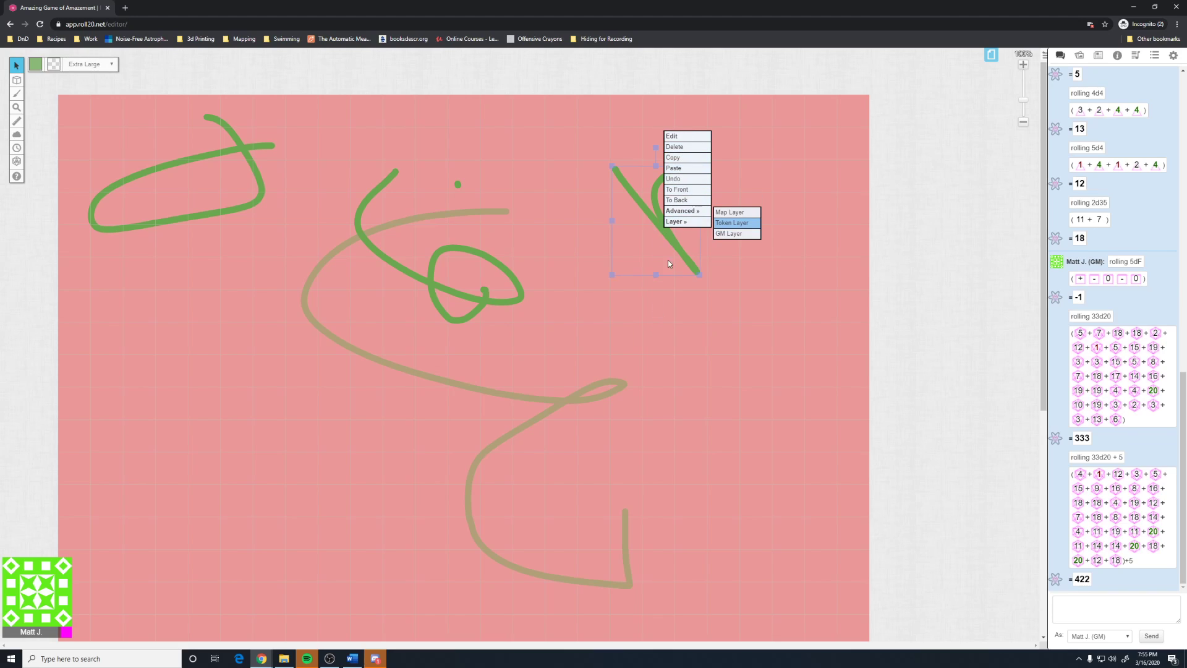
{"action": "left_click", "coordinate": [662, 363]}
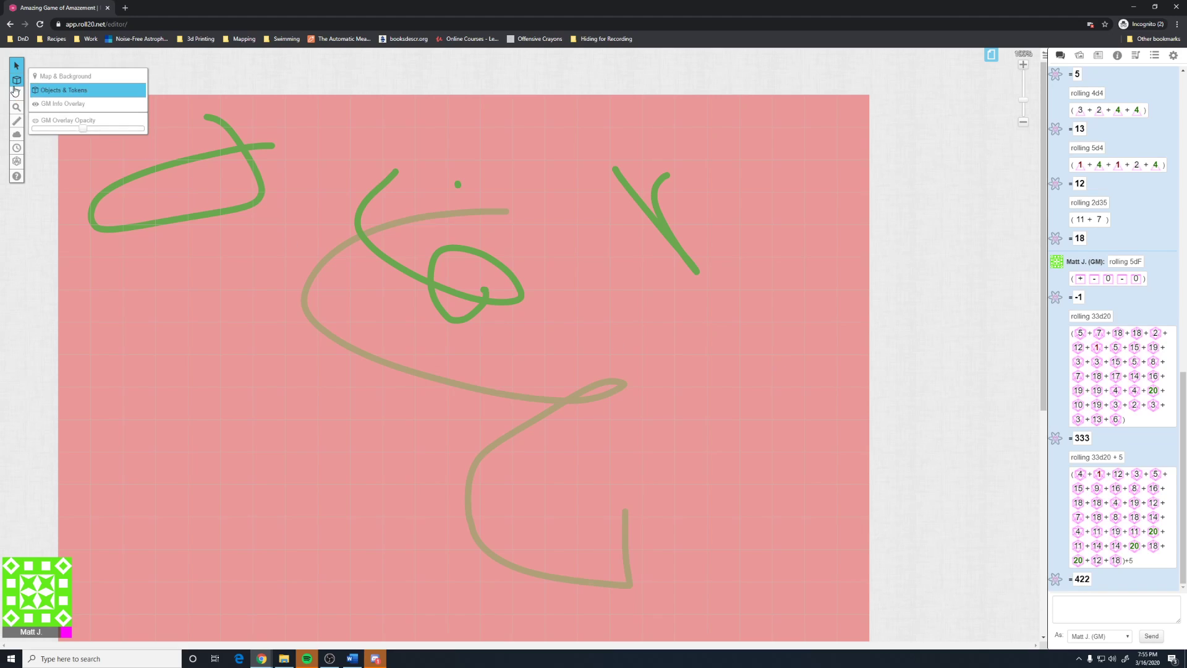
Clear all drawings on the Objects & Tokens layer and confirm the deletion
{"action": "mouse_move", "coordinate": [19, 85]}
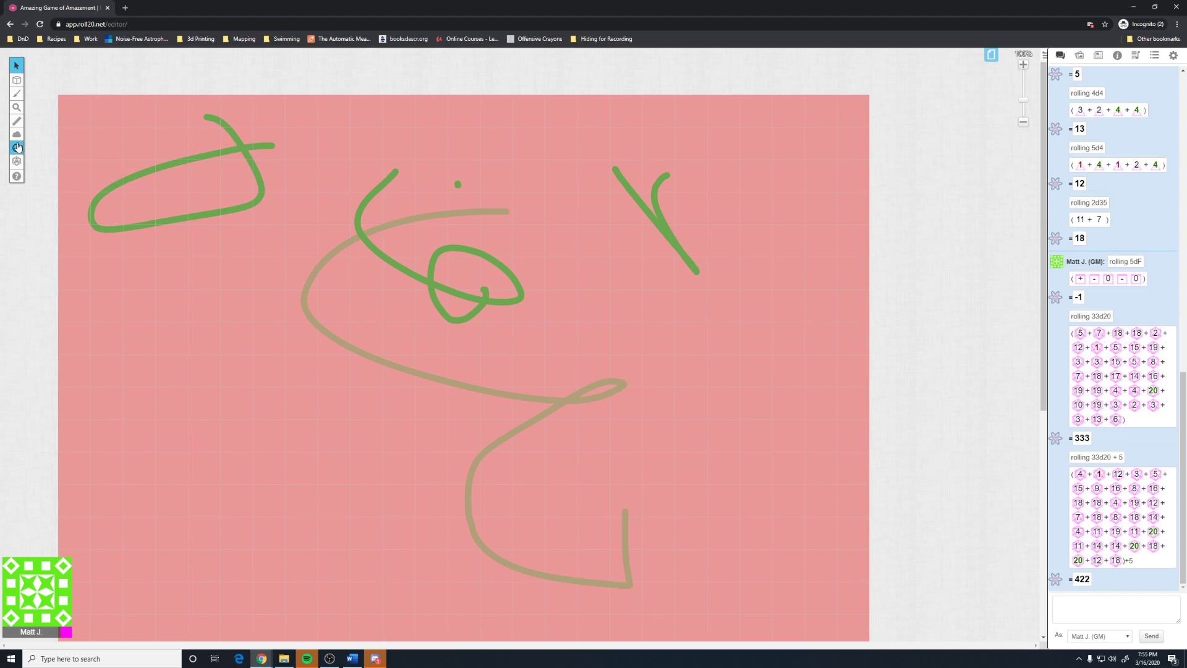
{"action": "mouse_move", "coordinate": [17, 134]}
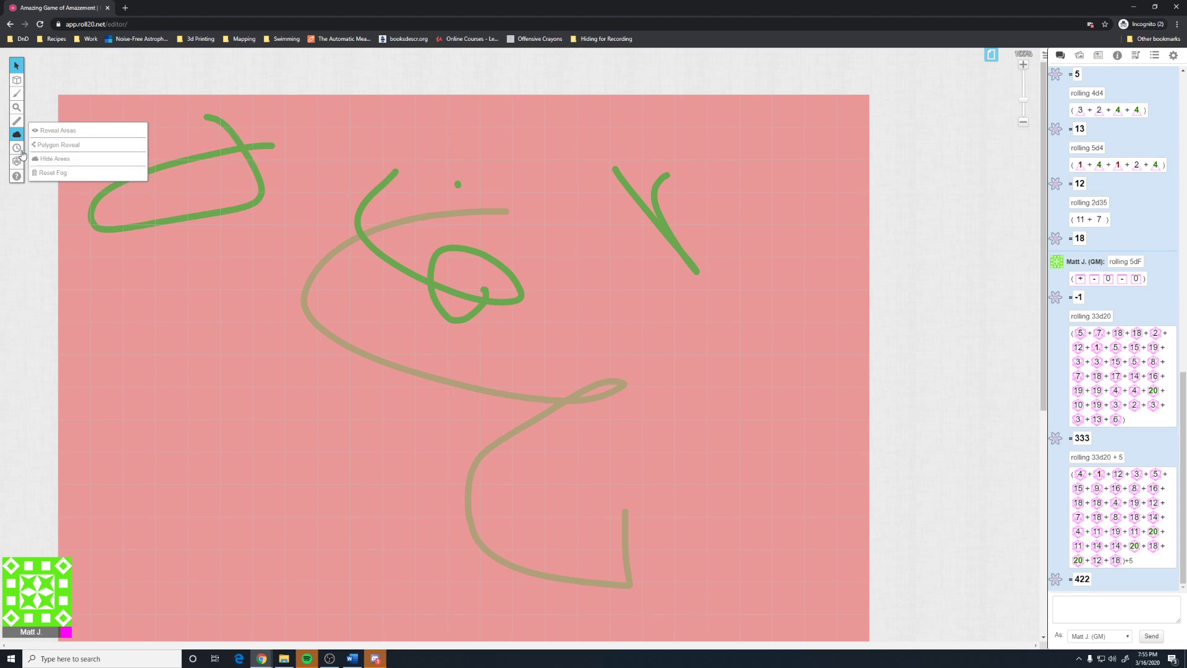
{"action": "mouse_move", "coordinate": [13, 110]}
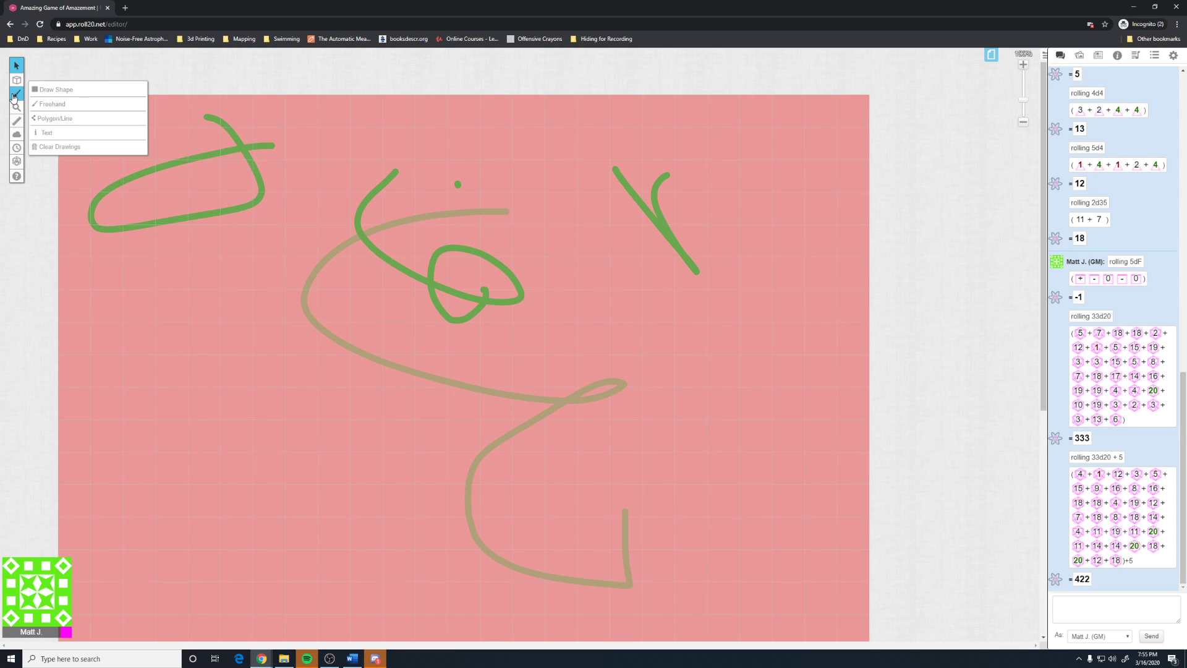
{"action": "left_click", "coordinate": [62, 152]}
{"action": "left_click", "coordinate": [614, 380]}
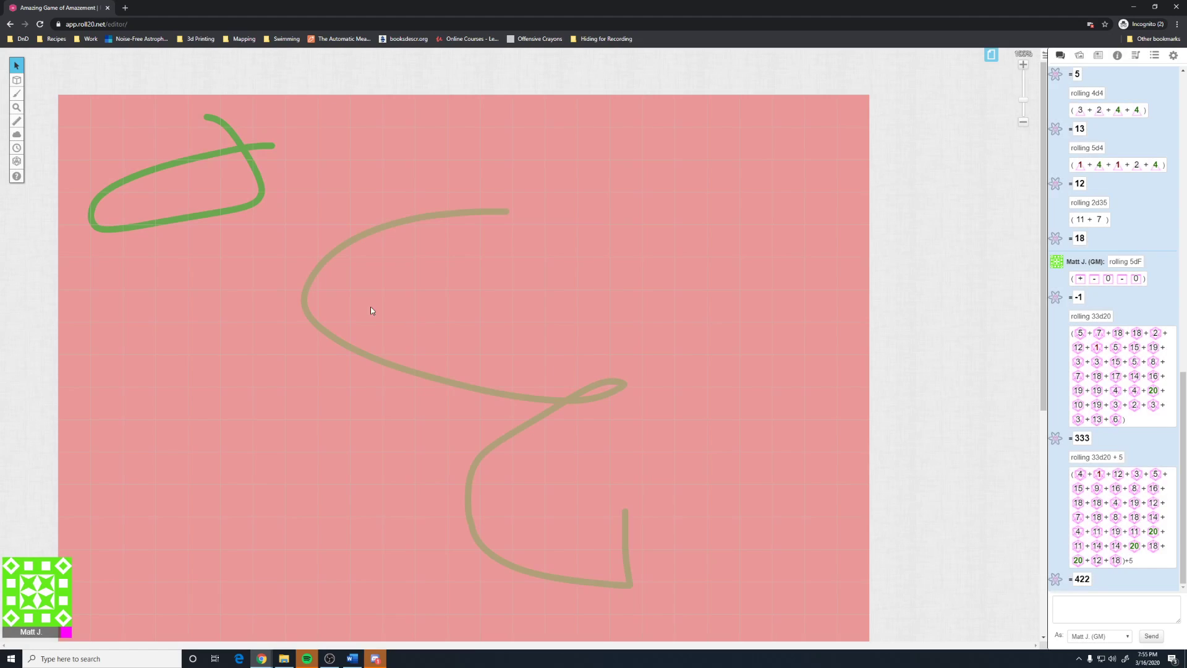
Switch to the GM Info Overlay layer and clear all of its drawings
{"action": "mouse_move", "coordinate": [20, 81]}
{"action": "left_click", "coordinate": [46, 105]}
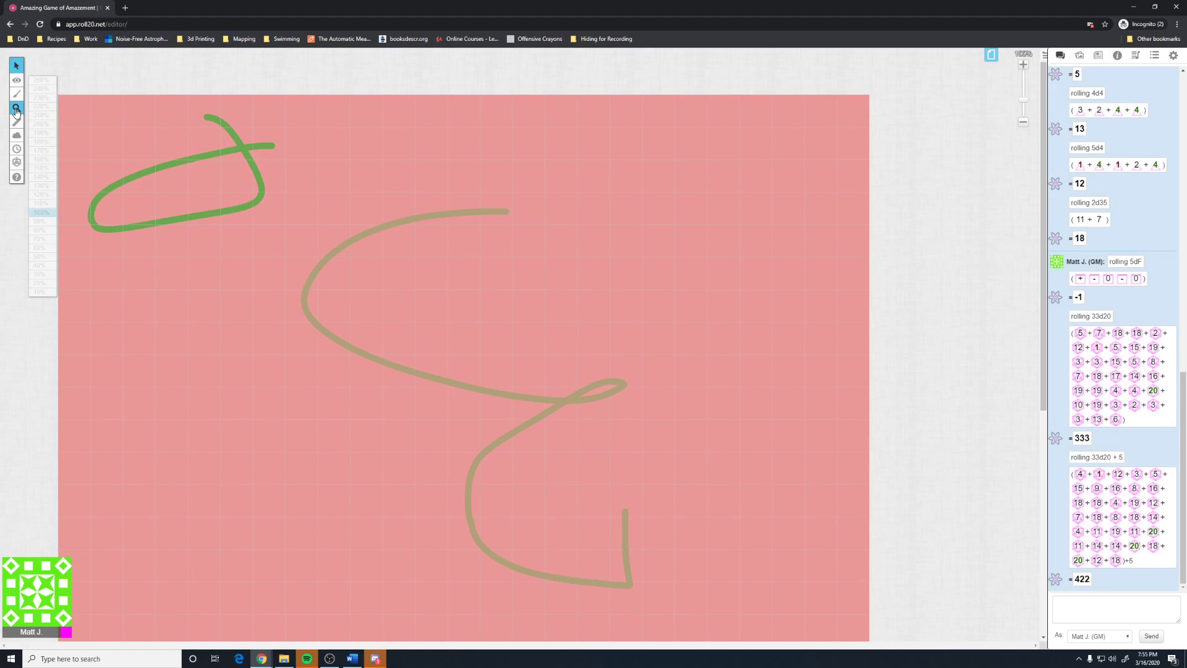
{"action": "left_click", "coordinate": [59, 147]}
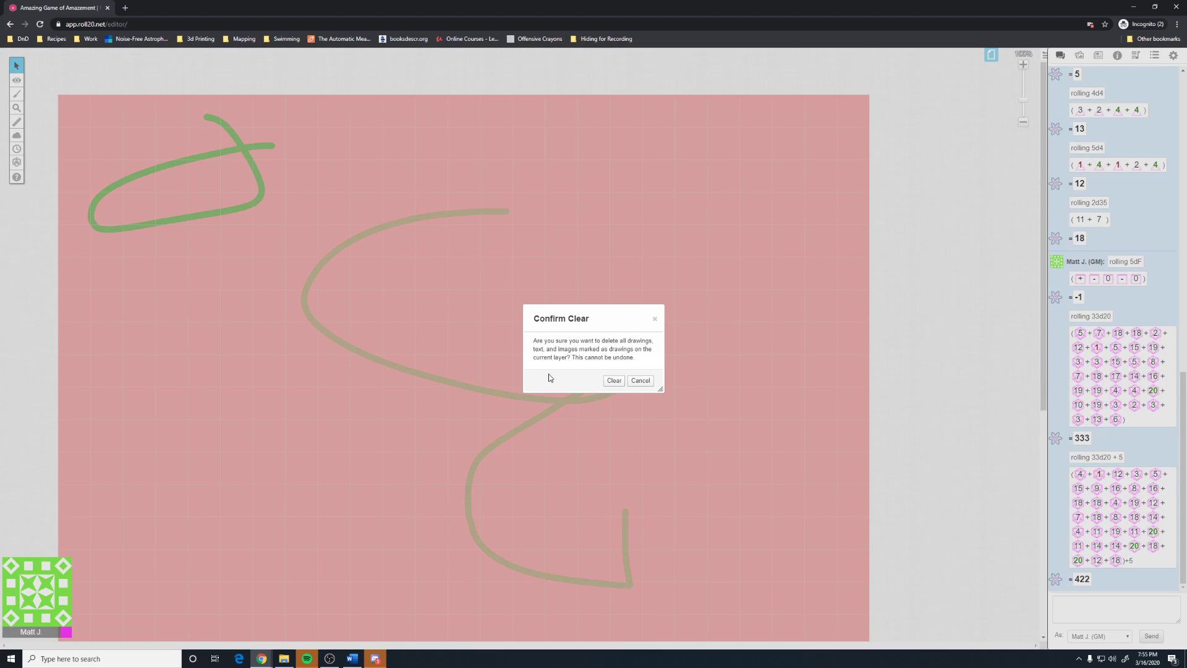
{"action": "left_click", "coordinate": [609, 380]}
Switch to the Map & Background layer and clear all of its drawings
{"action": "mouse_move", "coordinate": [18, 85]}
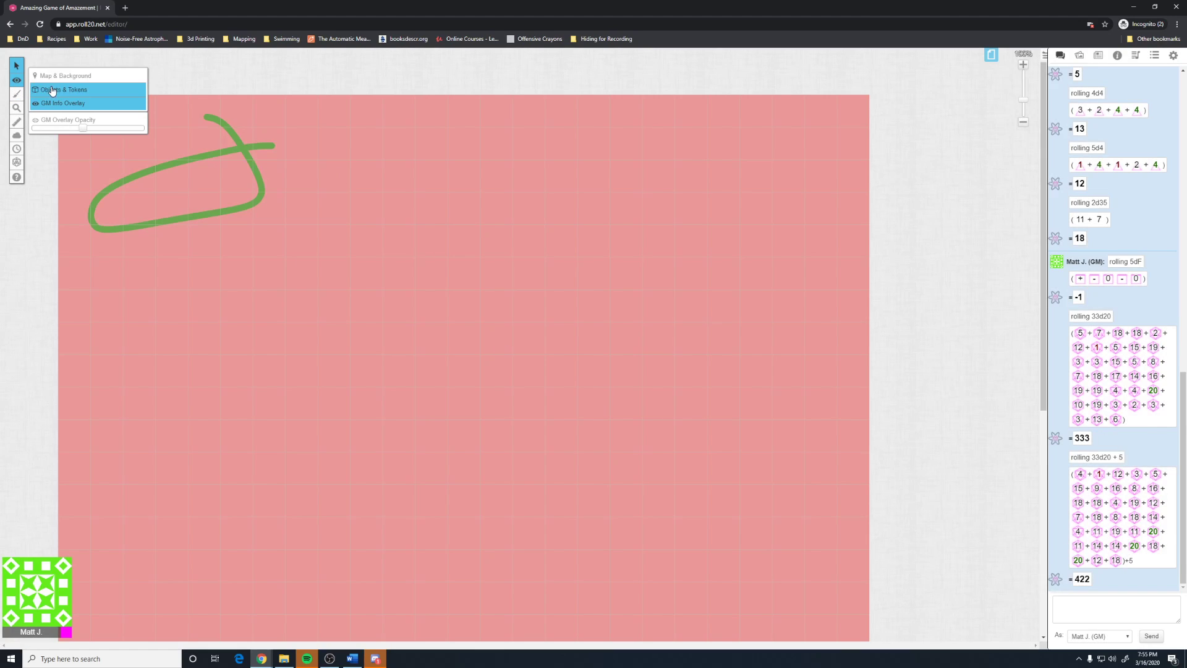
{"action": "left_click", "coordinate": [57, 76]}
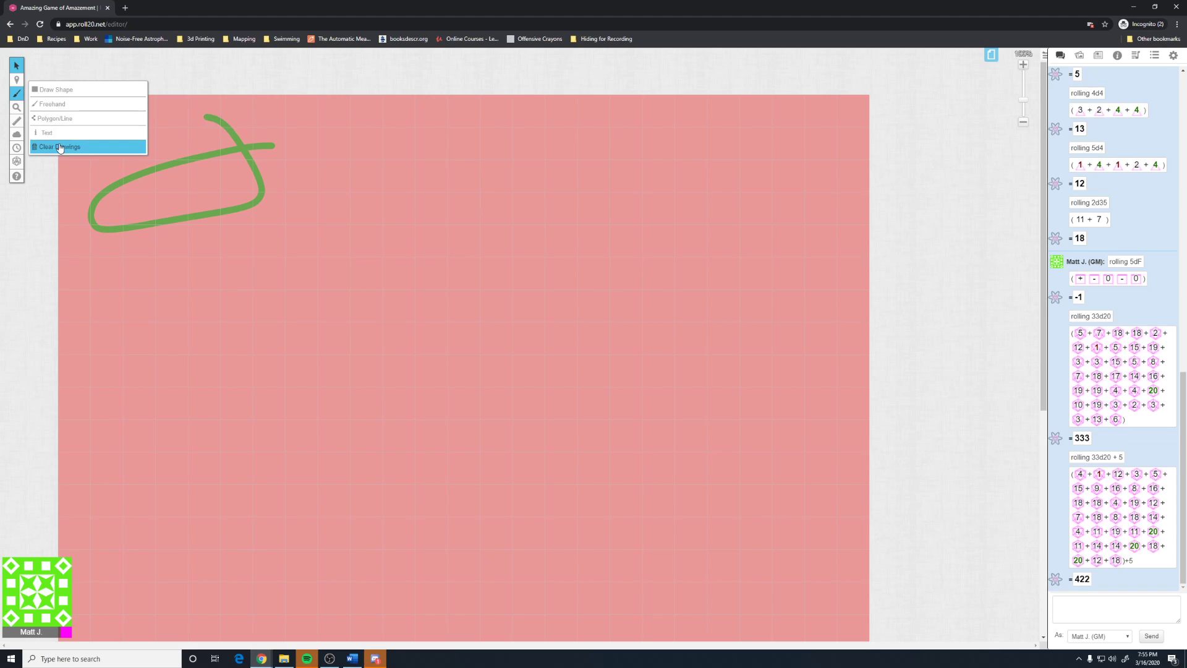
{"action": "left_click", "coordinate": [59, 147]}
{"action": "left_click", "coordinate": [614, 381]}
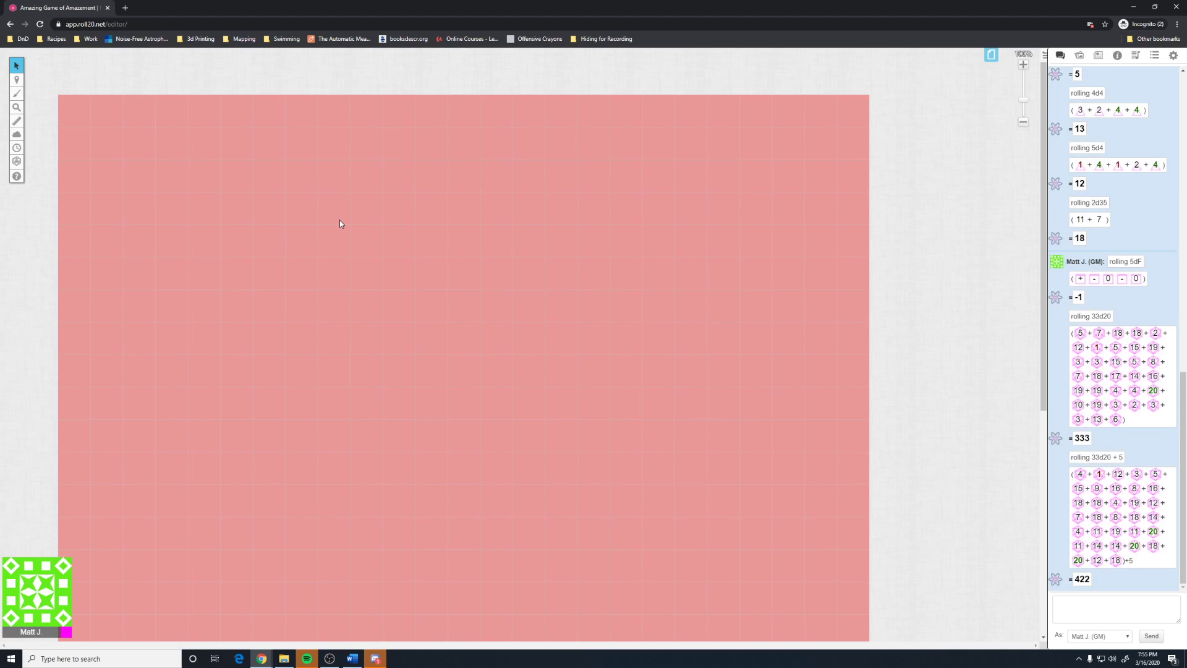
Set the Start page's background color to white and hide the page list
{"action": "left_click", "coordinate": [991, 54]}
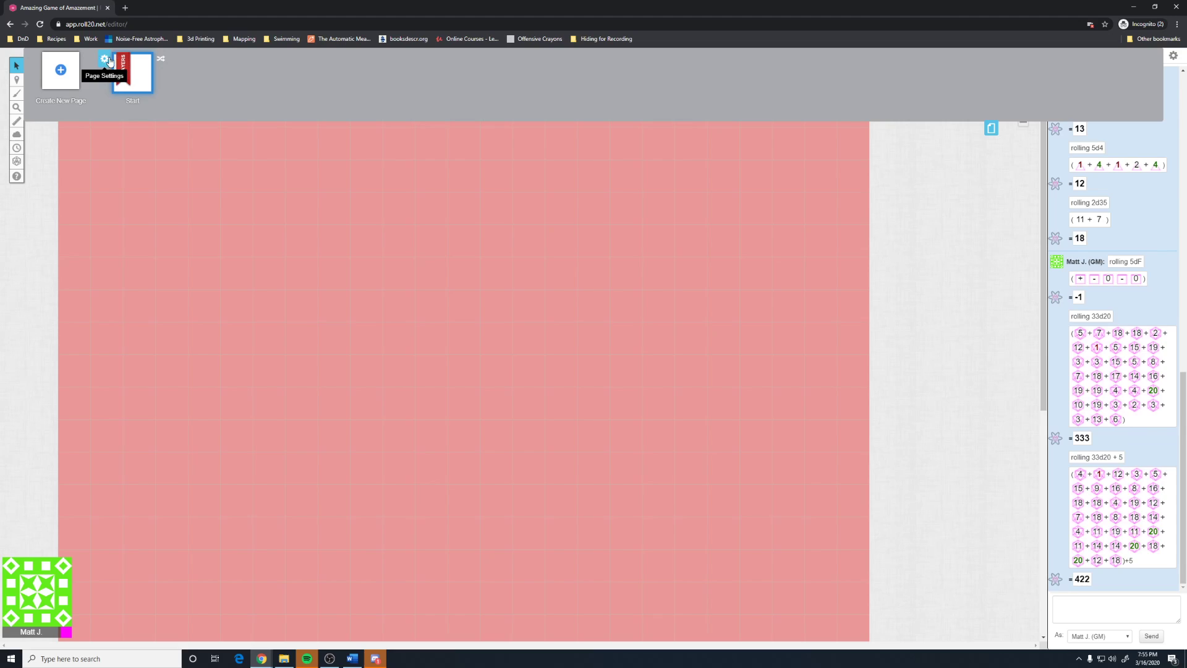
{"action": "left_click", "coordinate": [107, 69]}
{"action": "left_click", "coordinate": [579, 150]}
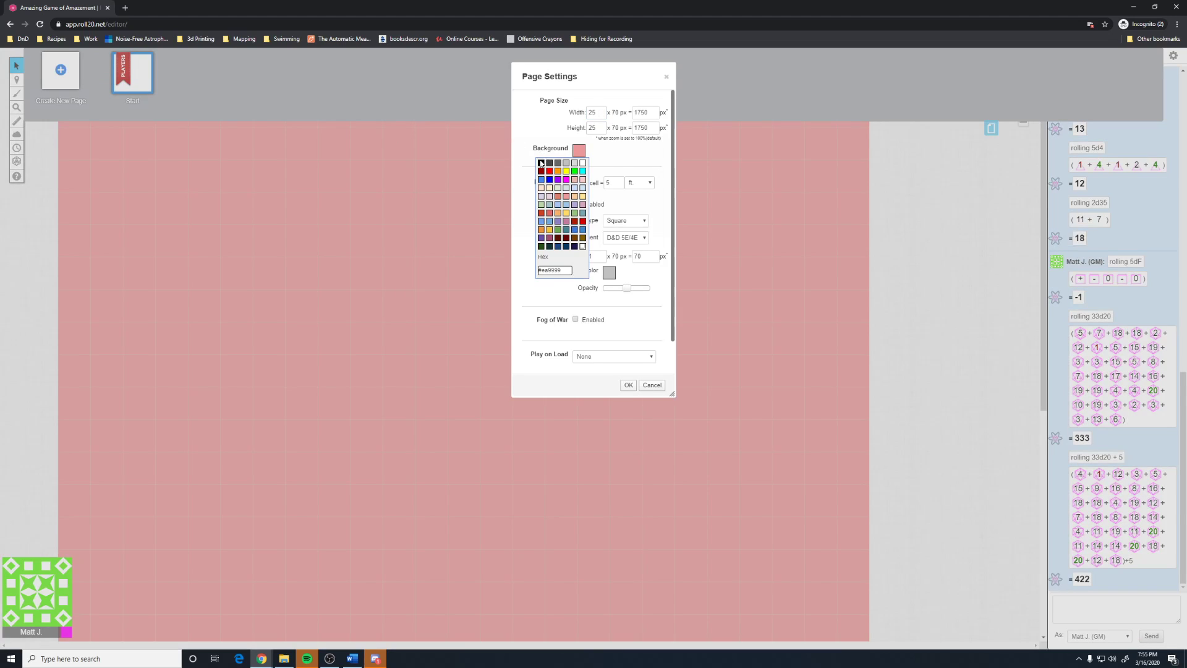
{"action": "left_click", "coordinate": [583, 166]}
{"action": "left_click", "coordinate": [628, 385]}
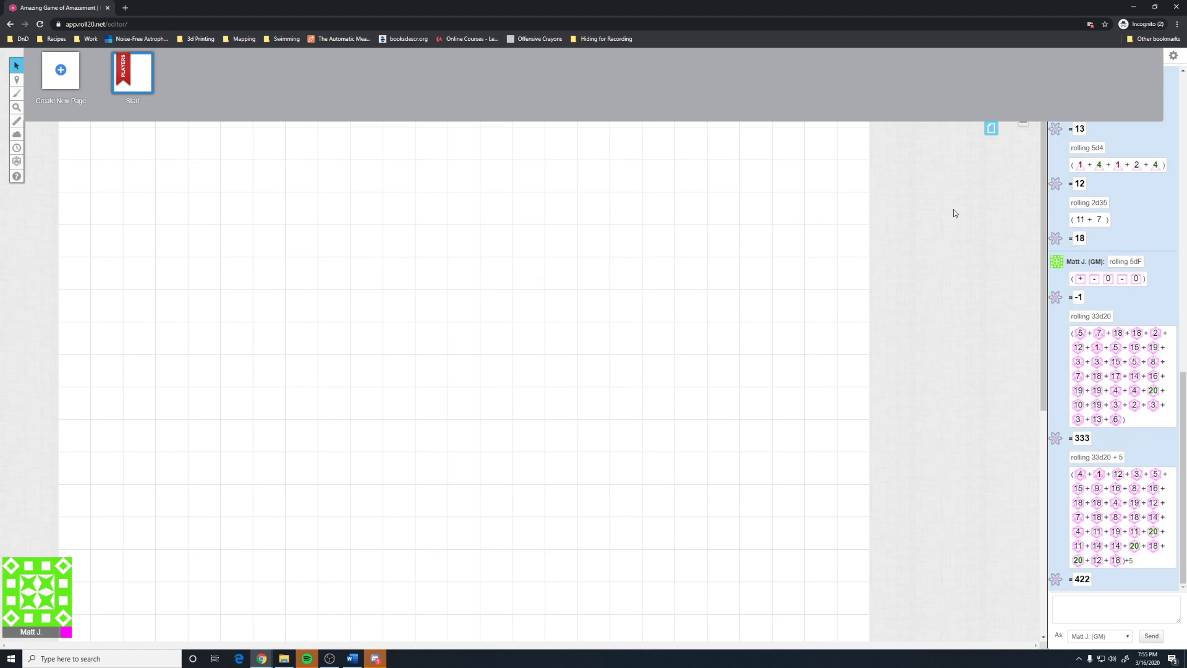
{"action": "left_click", "coordinate": [991, 128]}
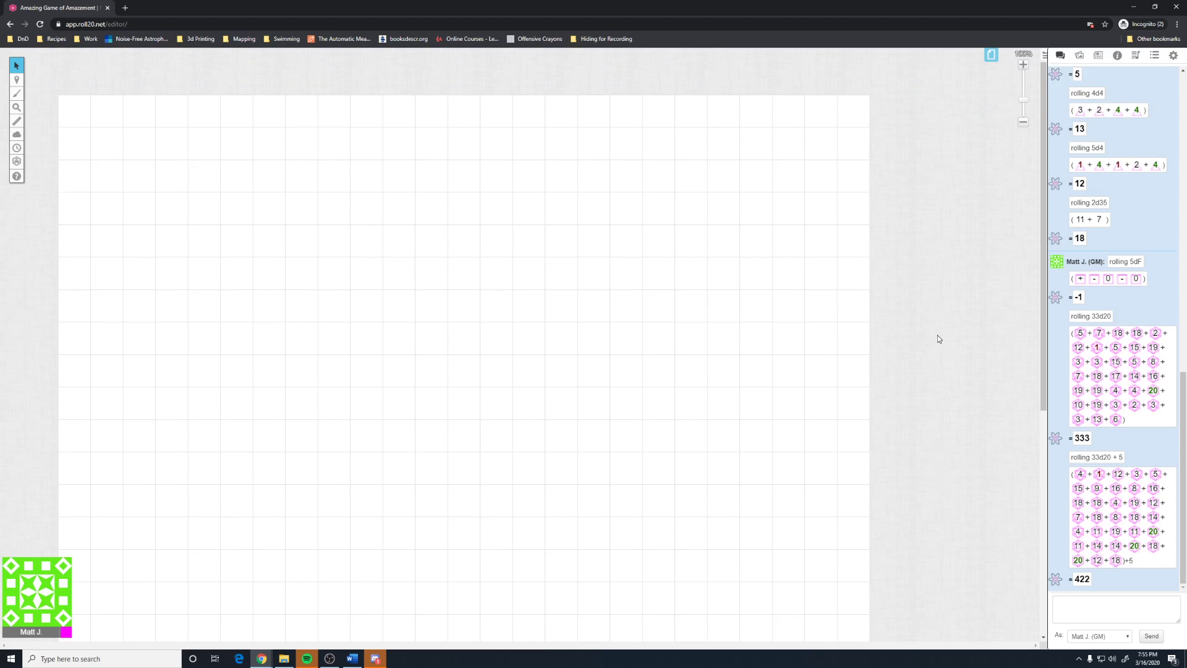